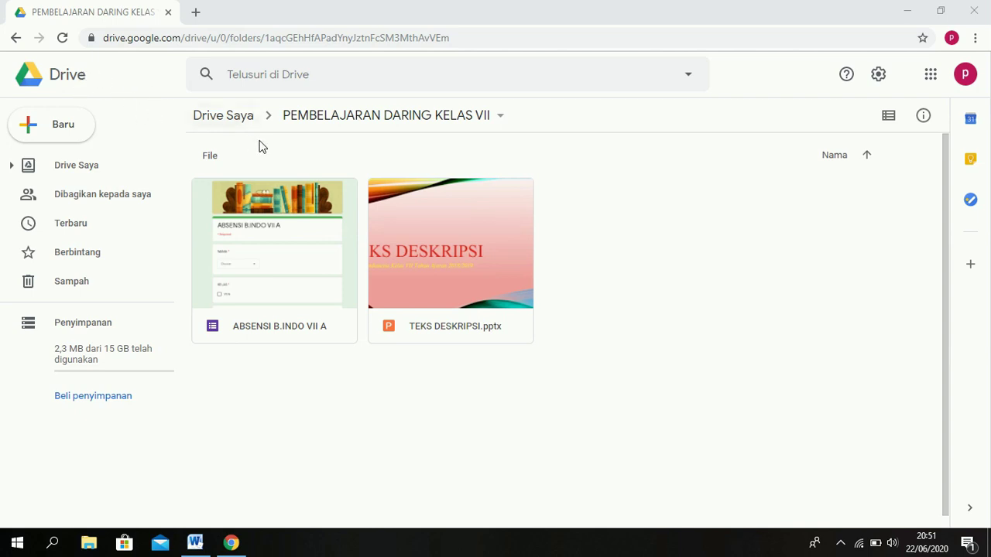
Create a new blank Google Form from Drive inside the PEMBELAJARAN DARING KELAS VII folder.
click(358, 126)
click(48, 128)
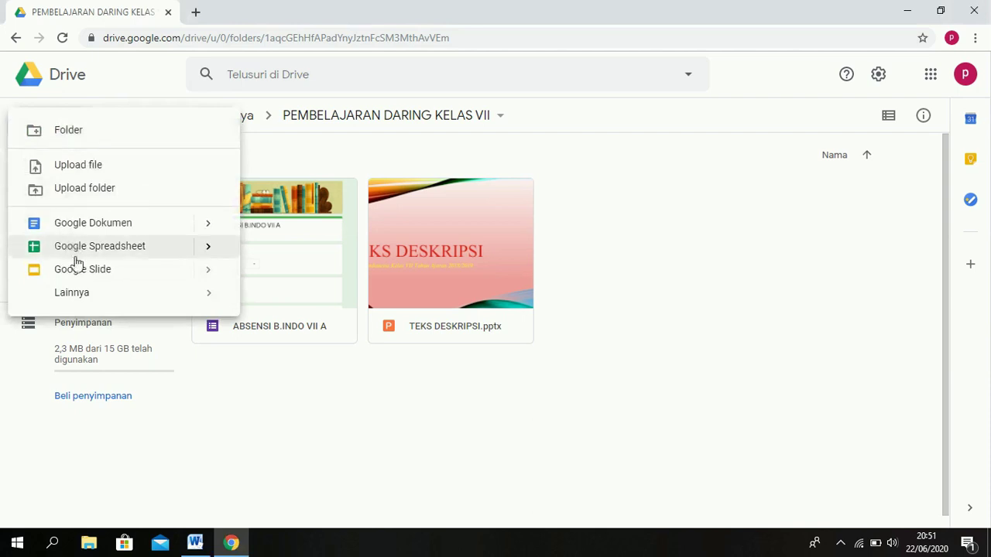
mouse_move(84, 296)
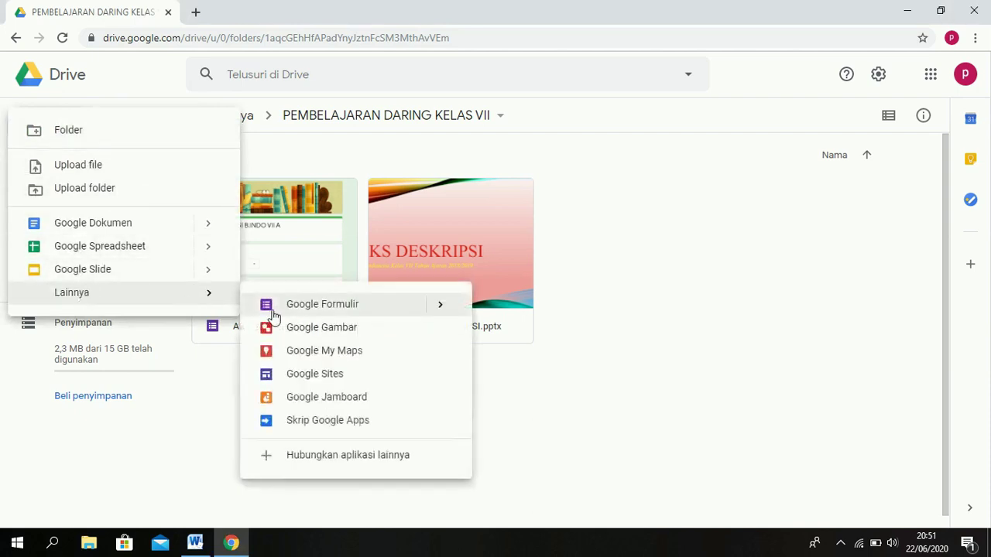
click(324, 306)
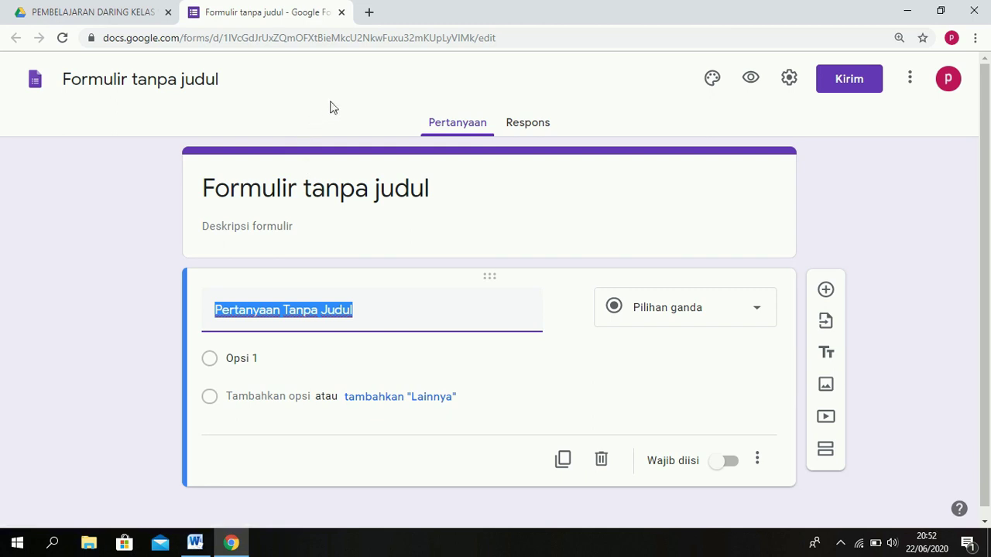
Change the form's file name from 'Formulir tanpa judul' to 'PENILAIAN HARIAN 1'.
click(185, 79)
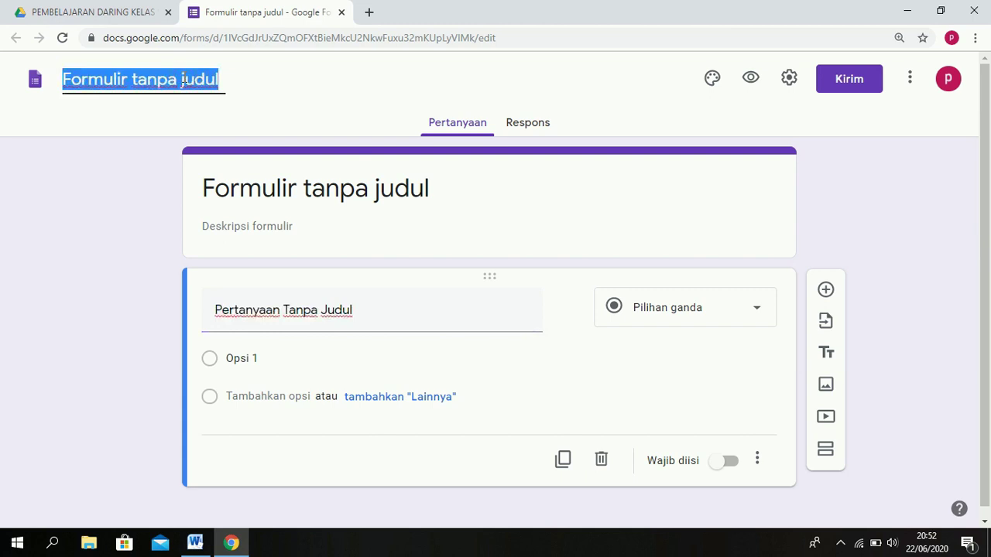
text(PENILAIAN HARIAN 1)
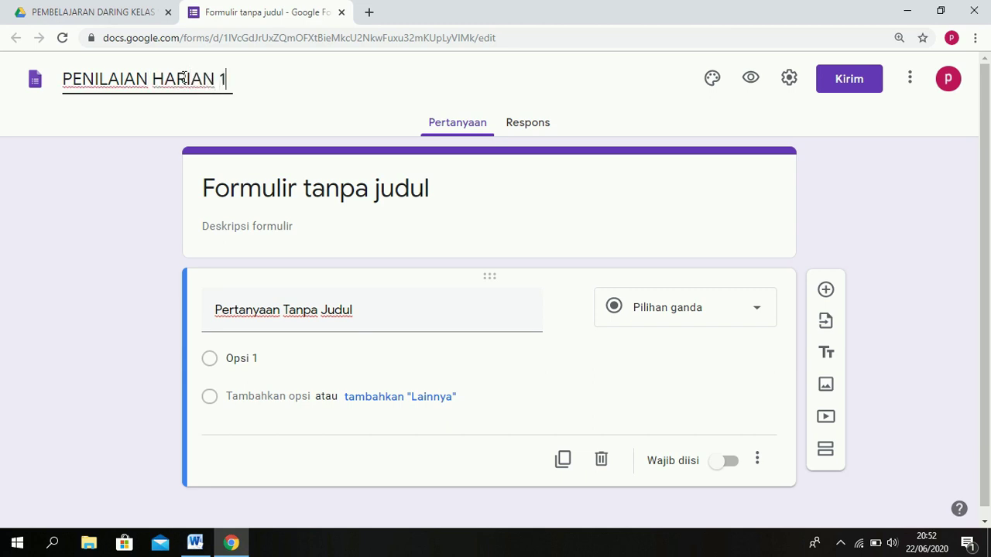
click(877, 203)
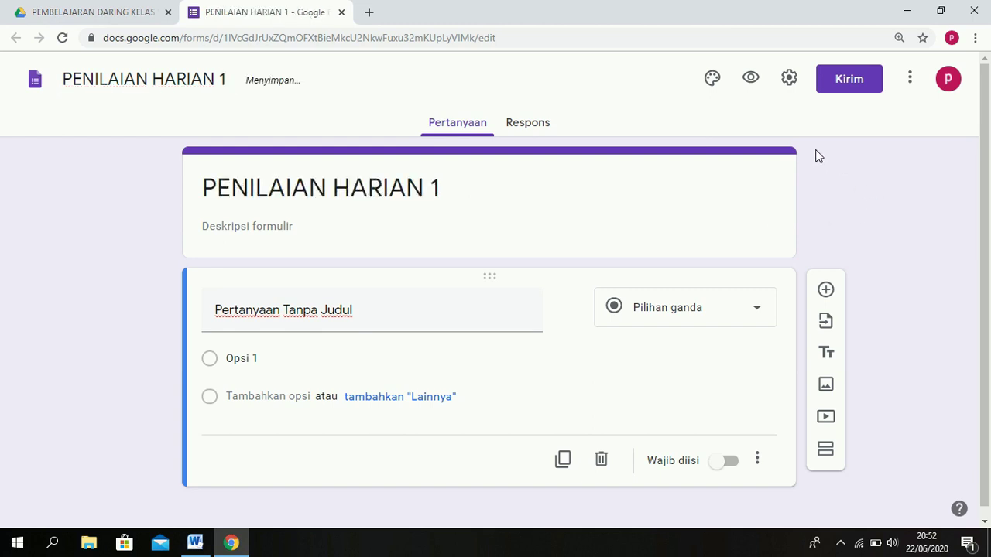
Change the theme colour and insert the notebook-and-coffee header image from the theme gallery.
click(715, 90)
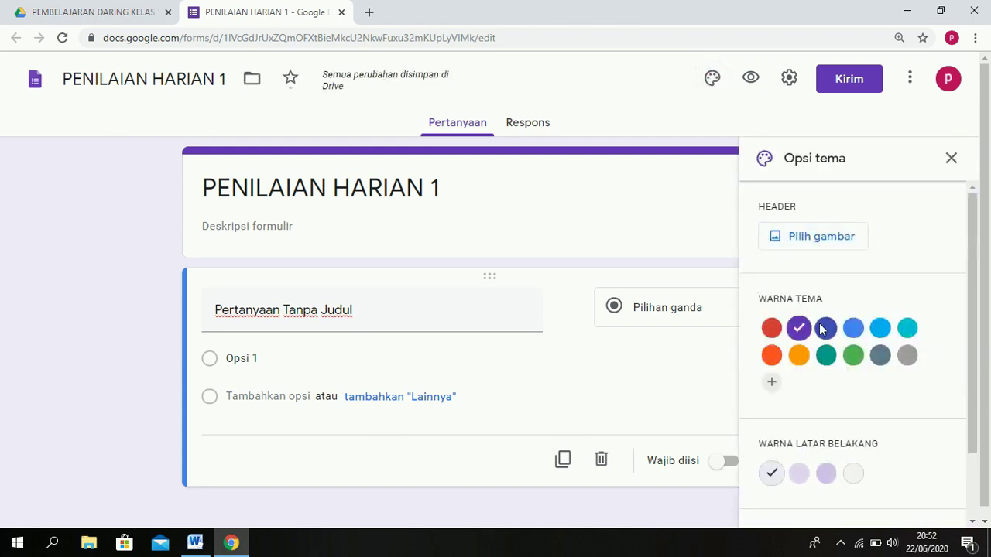
click(771, 331)
click(819, 242)
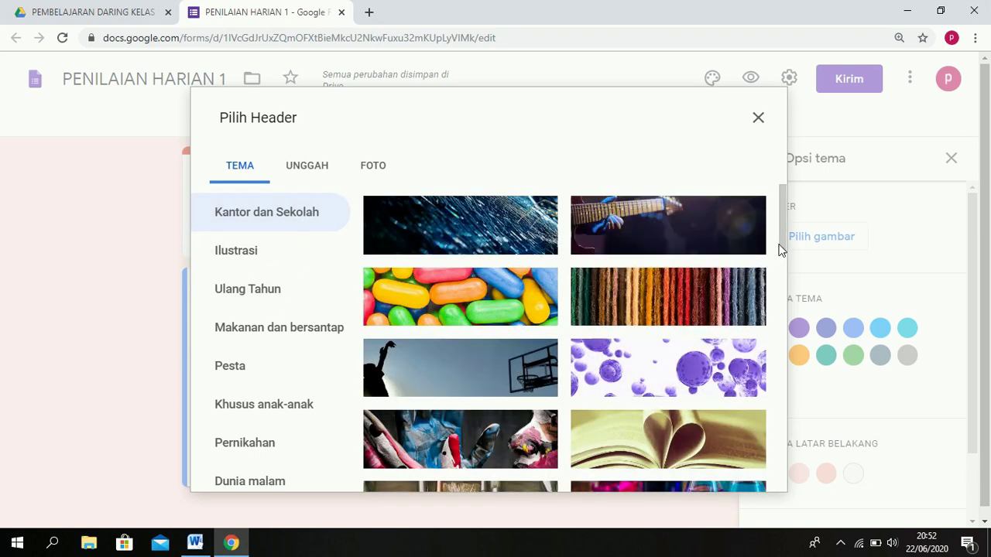
drag(783, 243, 780, 304)
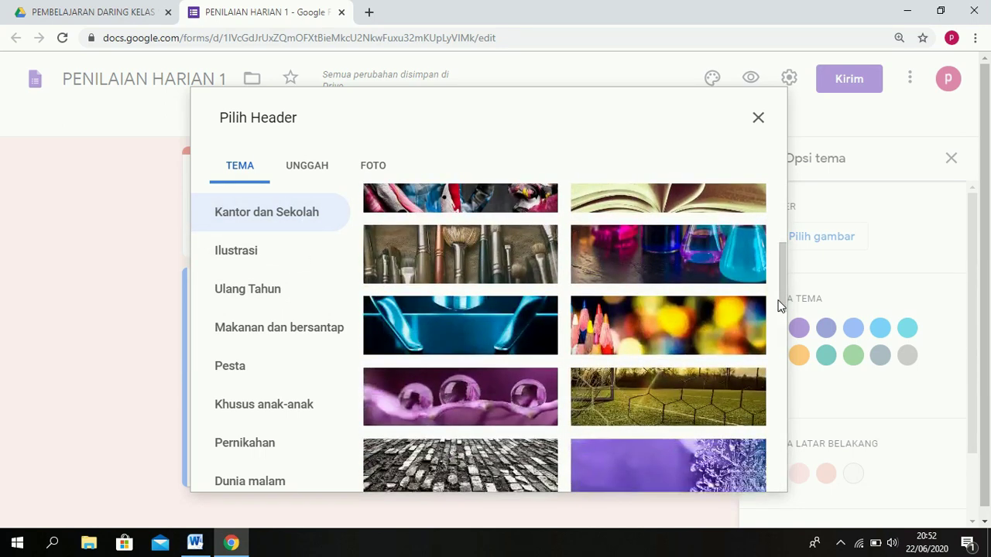
drag(782, 302, 785, 485)
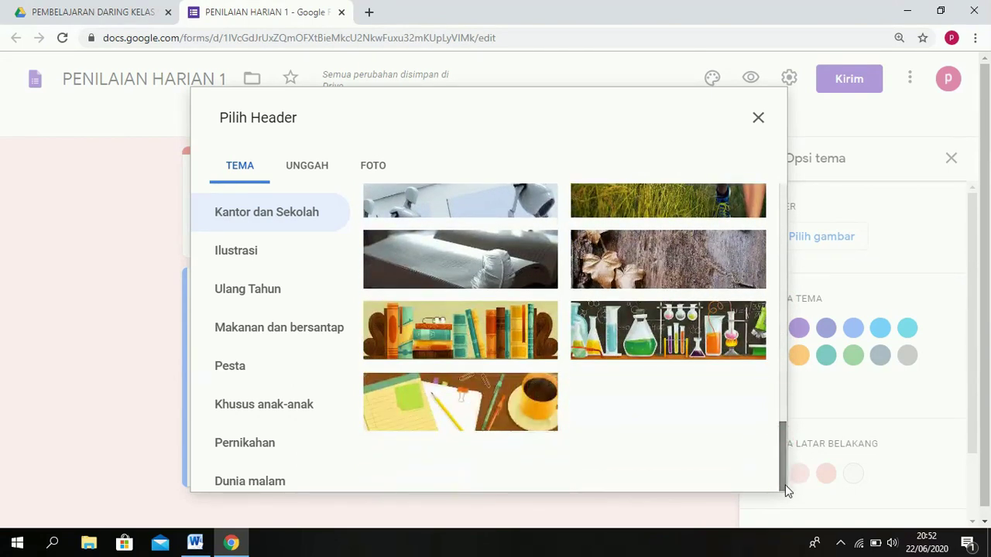
click(511, 410)
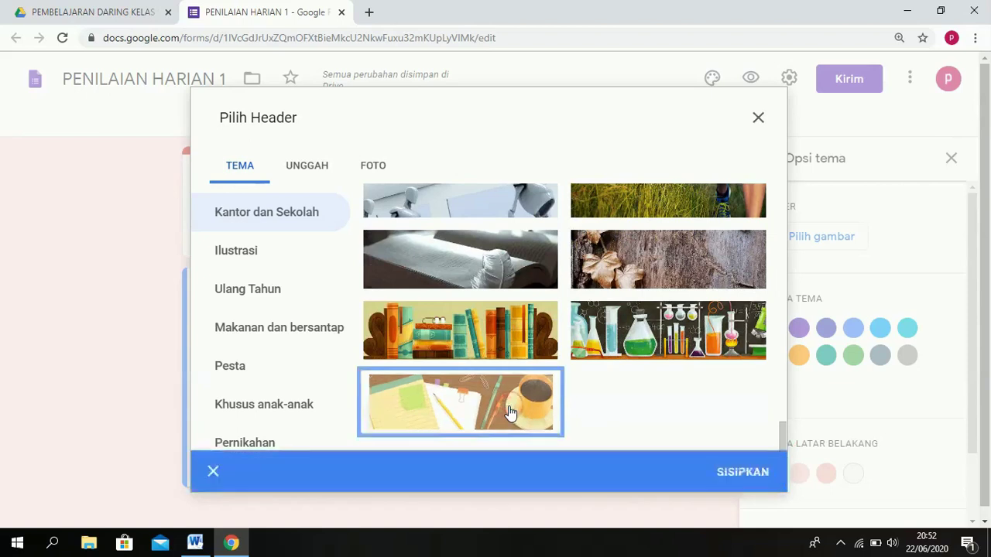
click(741, 480)
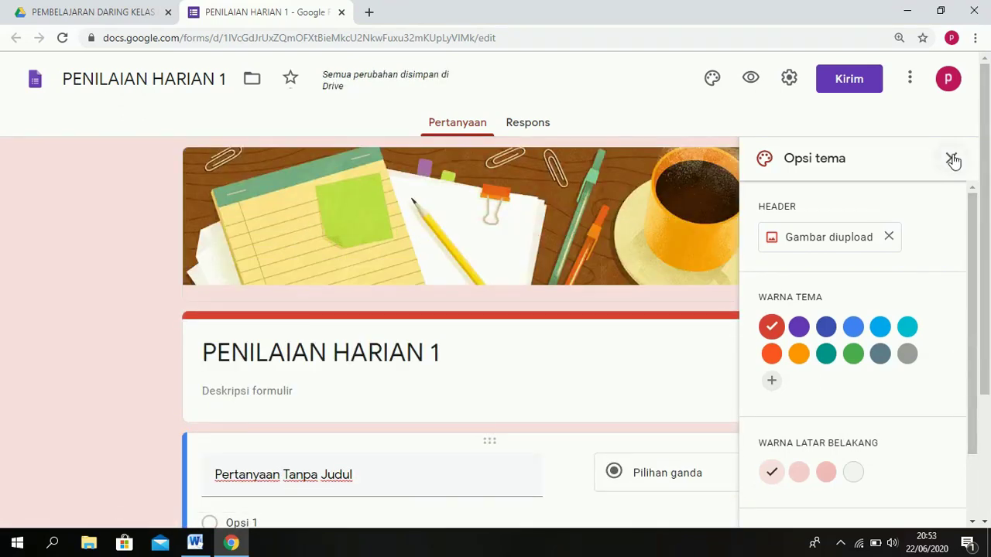
click(952, 159)
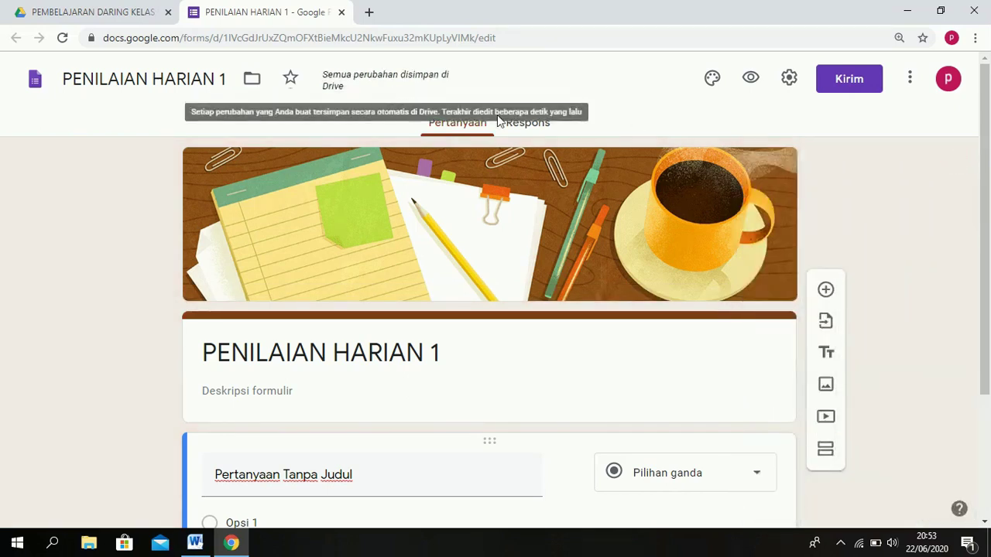
In the form settings, restrict each respondent to 1 response and review the Presentasi options.
click(789, 81)
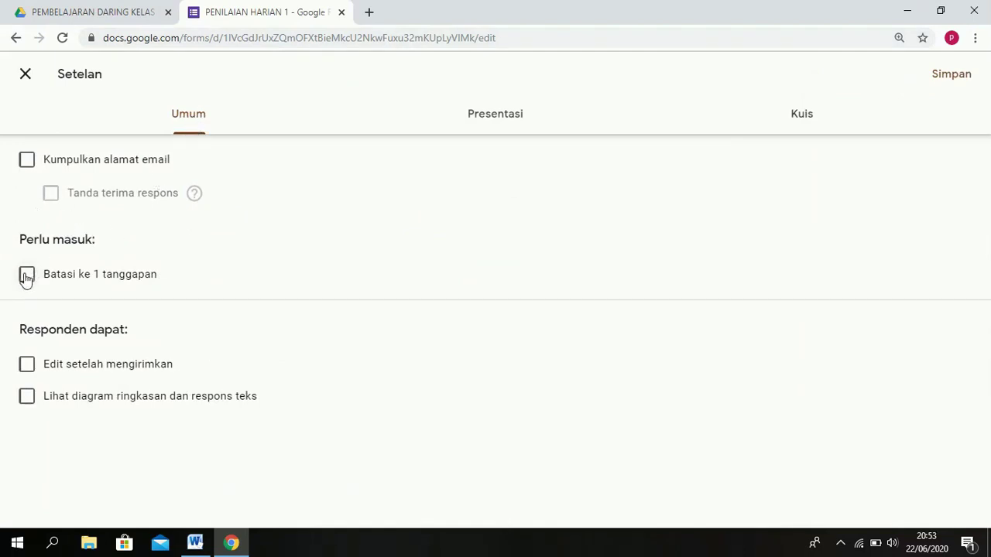
click(27, 276)
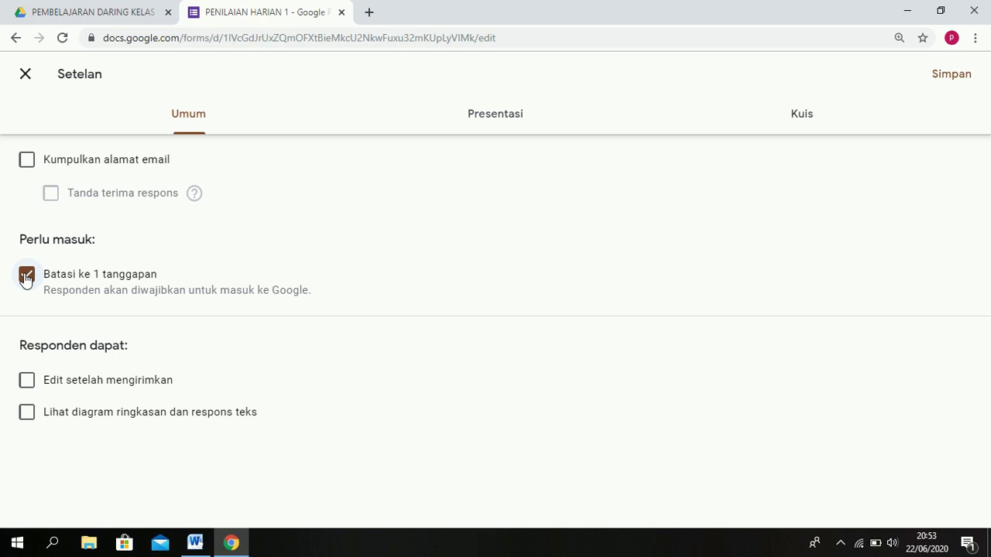
click(513, 120)
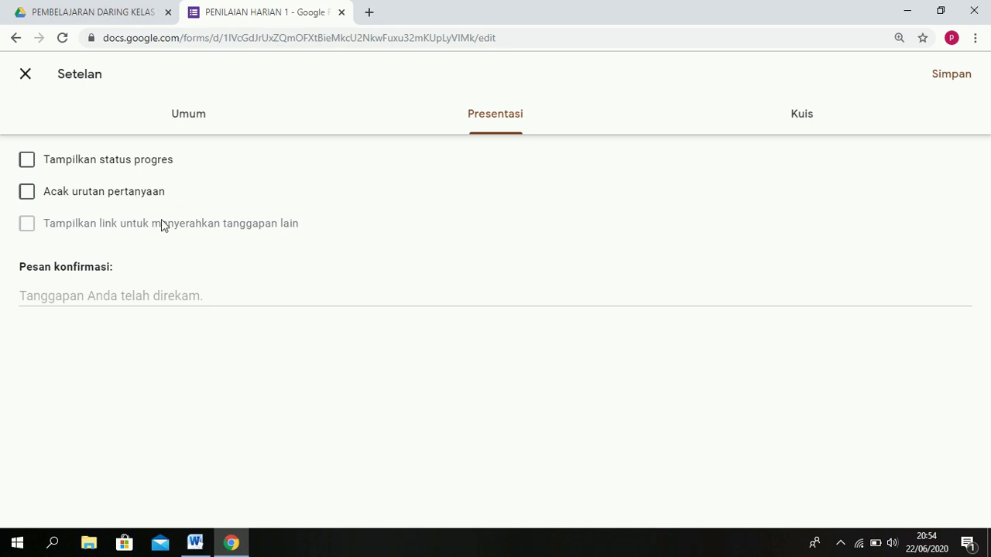
Turn on quiz mode, hide correct answers from respondents, and save the settings.
click(809, 119)
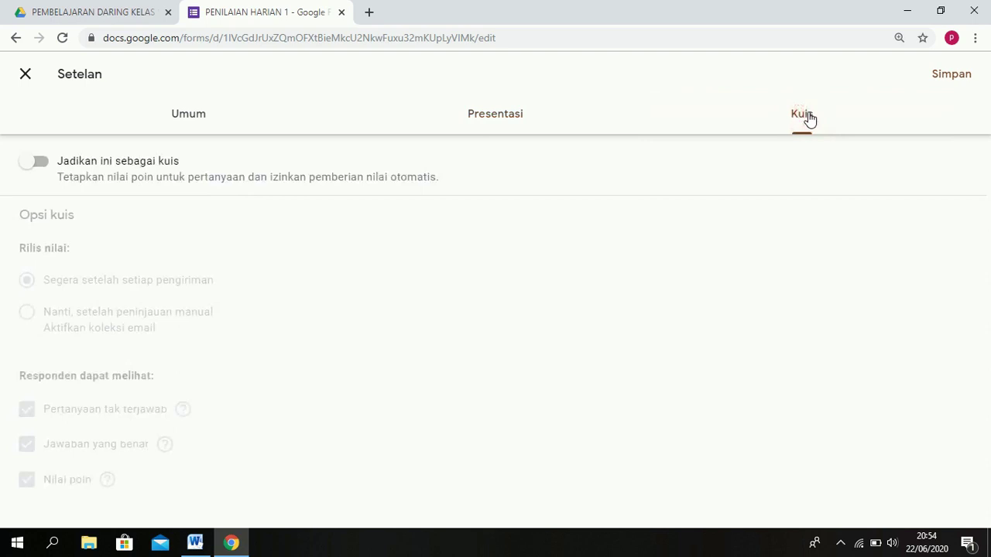
click(39, 163)
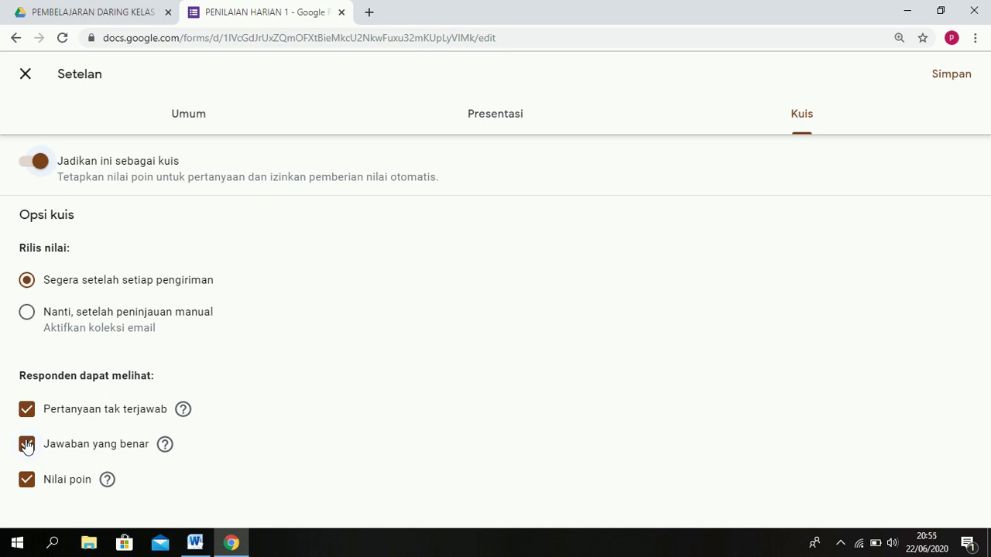
click(28, 445)
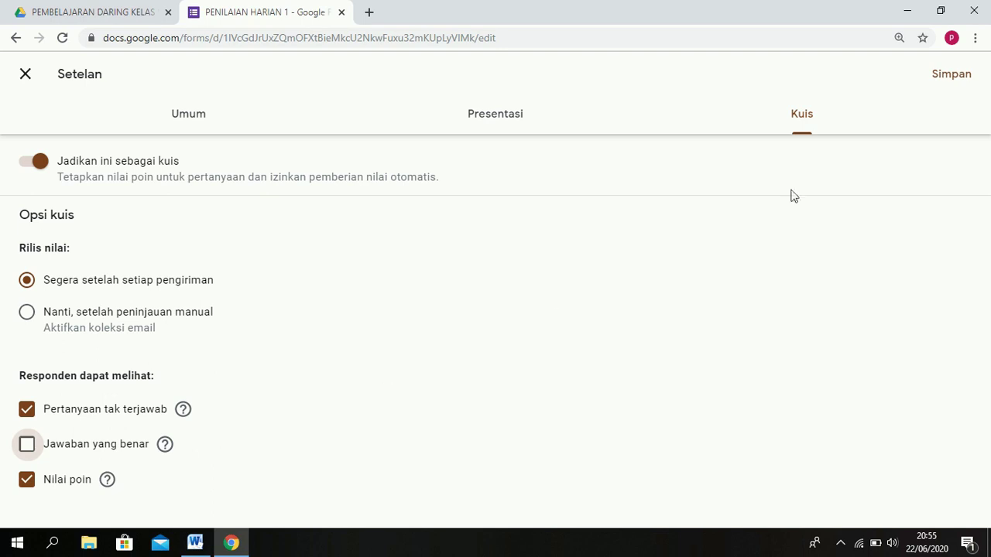
click(952, 77)
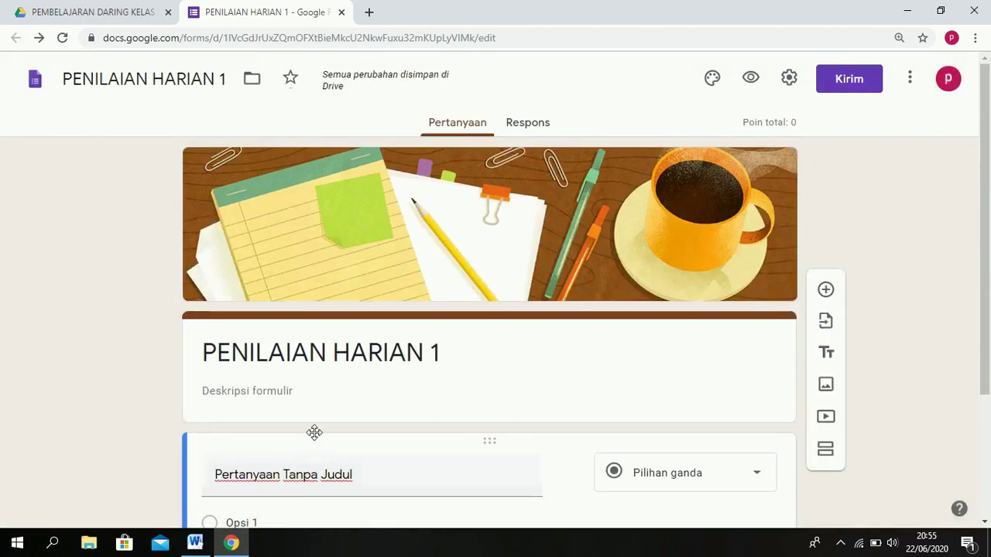
Write the form description 'Isikan identitas diri anda dengan lengkap dan benar'.
click(320, 390)
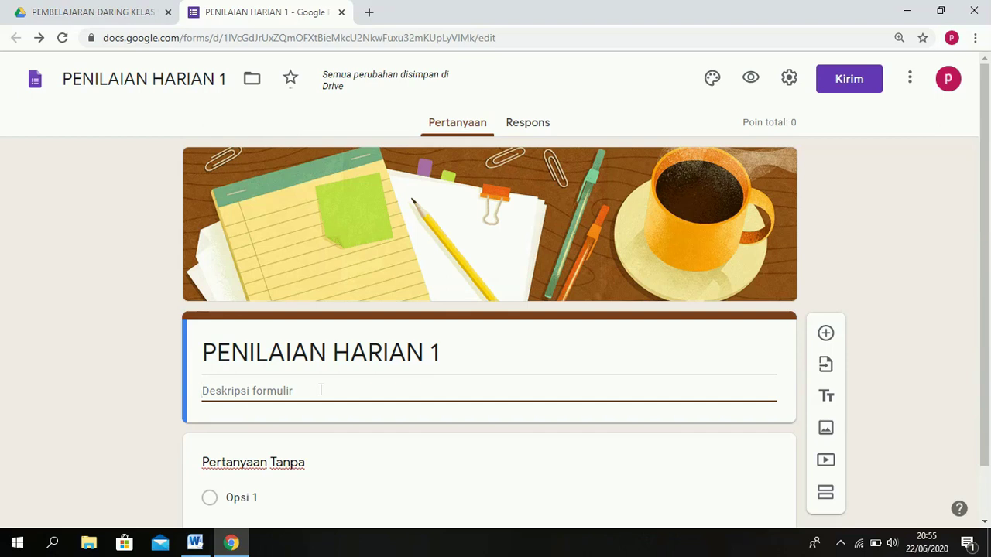
text(I)
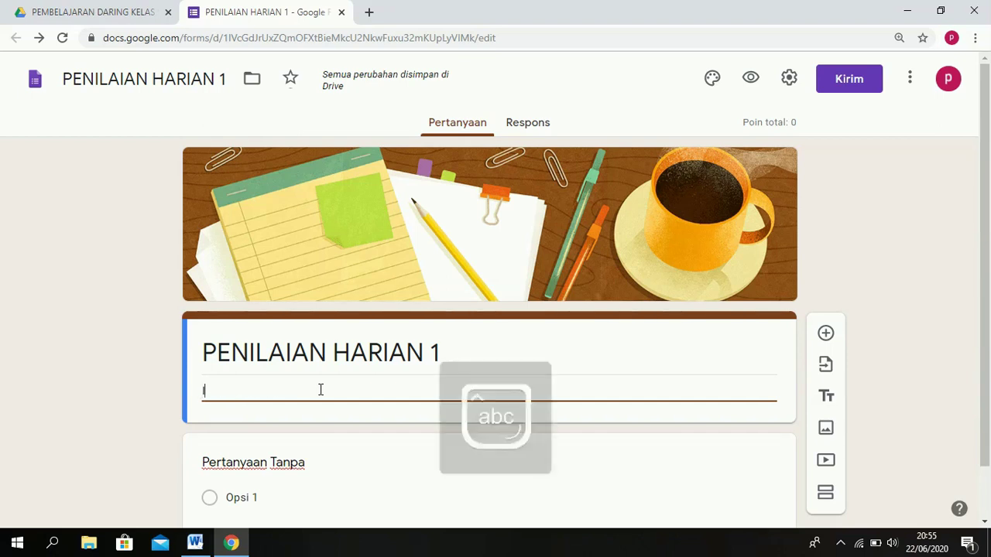
text(sikan identitas)
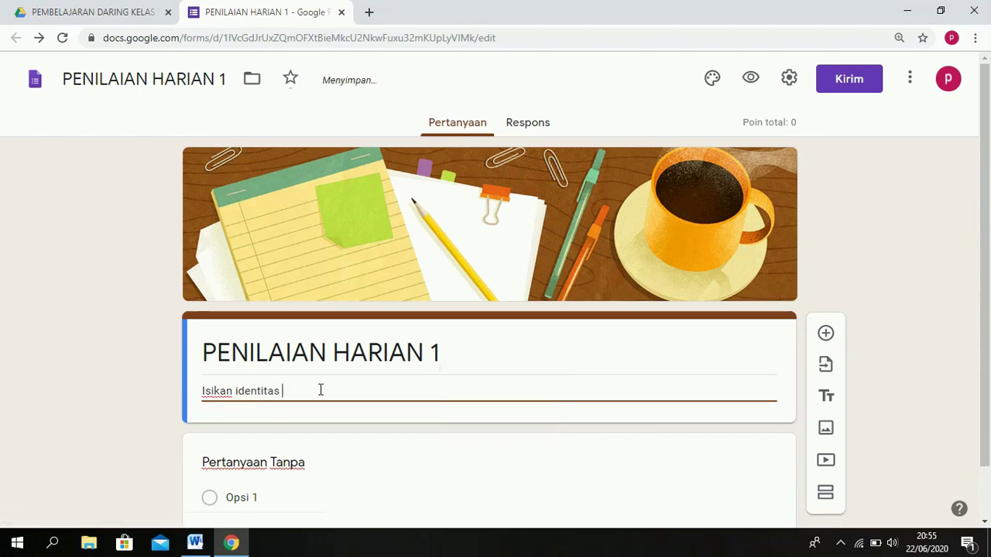
text( diri anda dengan benar)
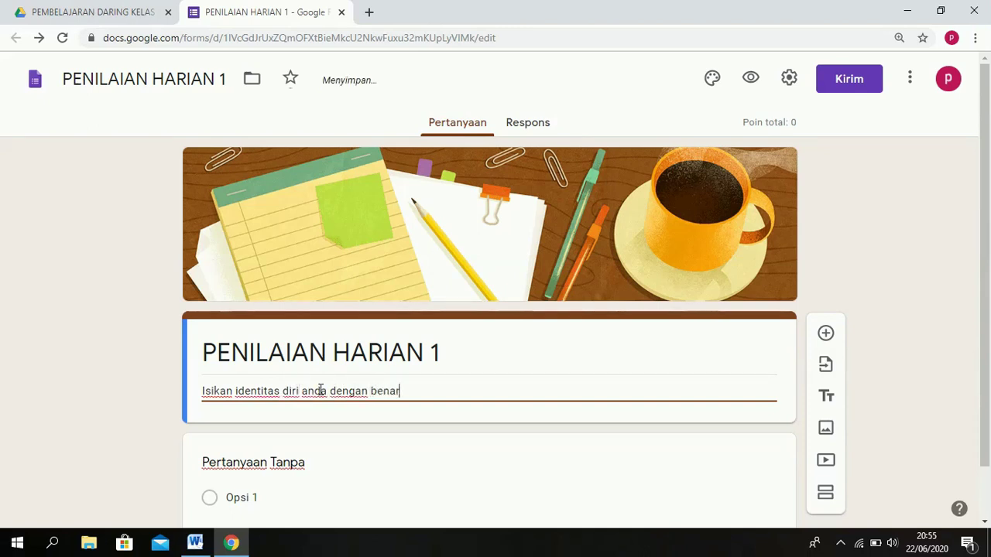
click(370, 391)
text(lengkap)
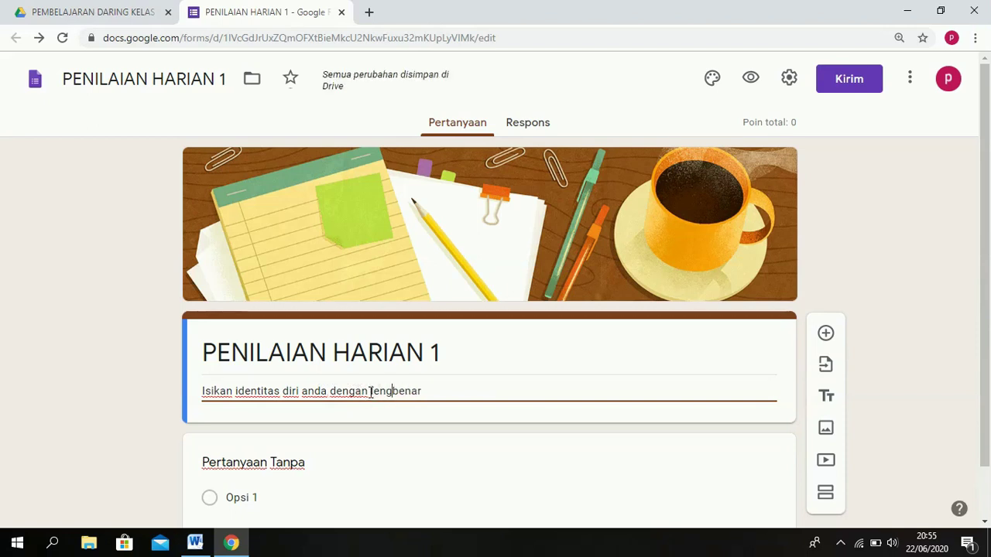
text( dan)
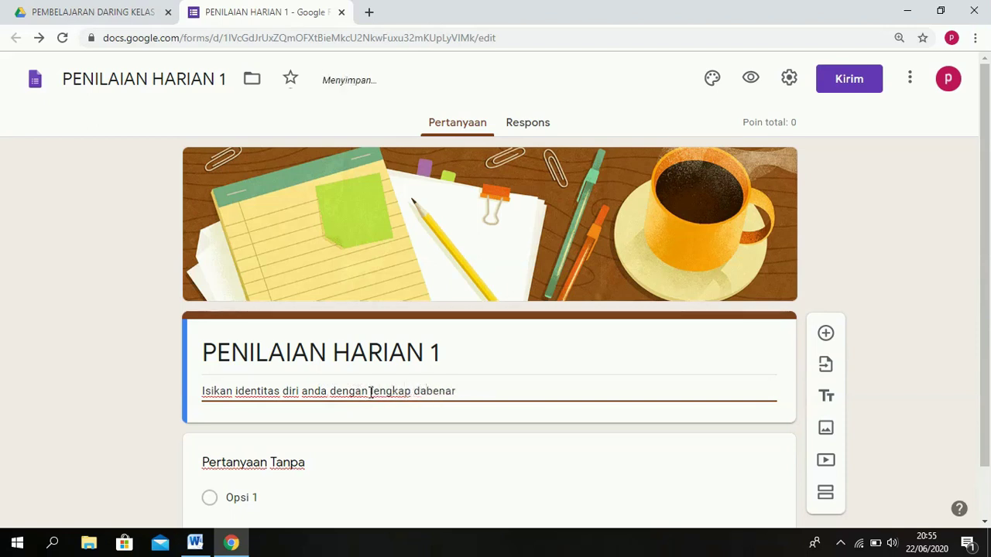
click(303, 463)
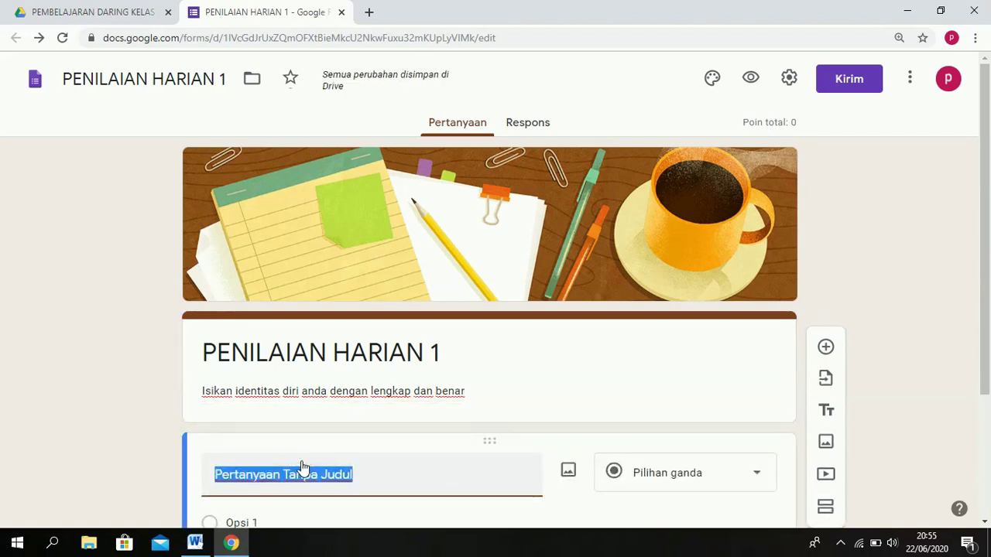
Title the first question NAMA, make it required, and insert a new question after it.
drag(986, 313, 986, 345)
key(Caps_Lock)
text(NAMA)
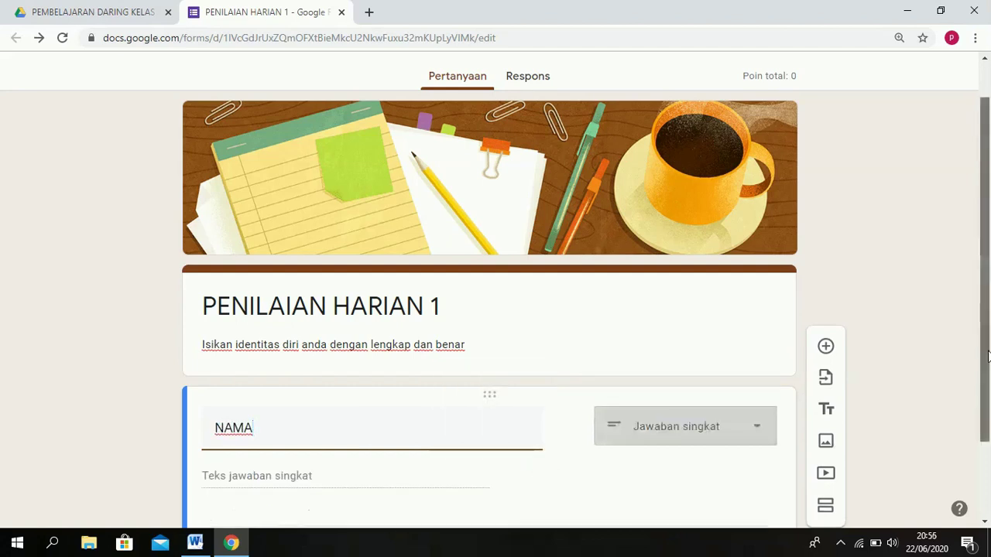
drag(990, 402, 989, 410)
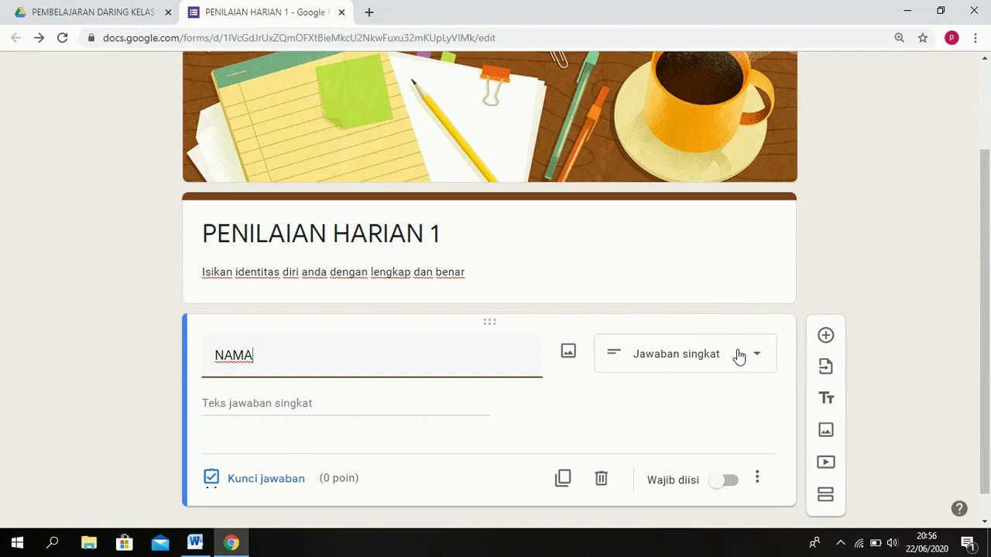
click(728, 482)
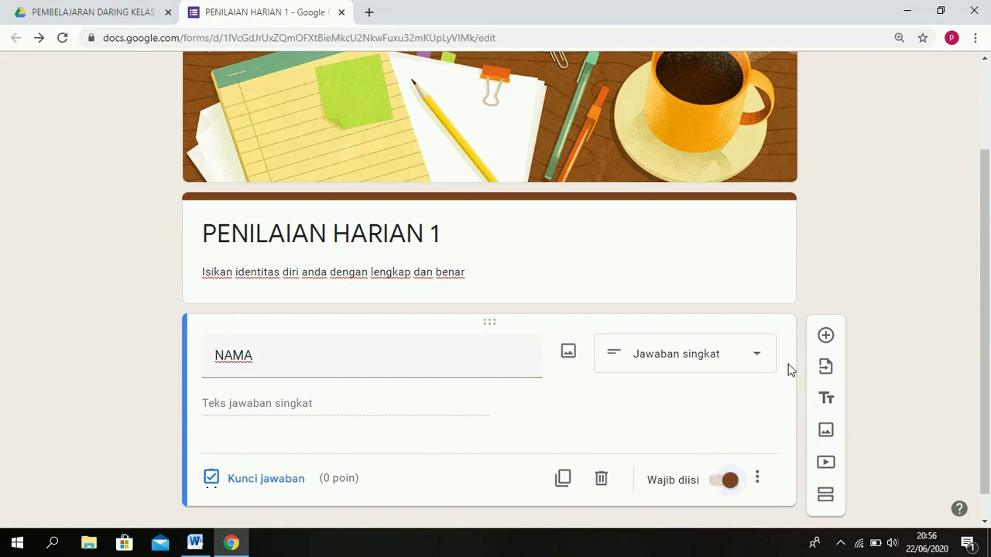
click(826, 337)
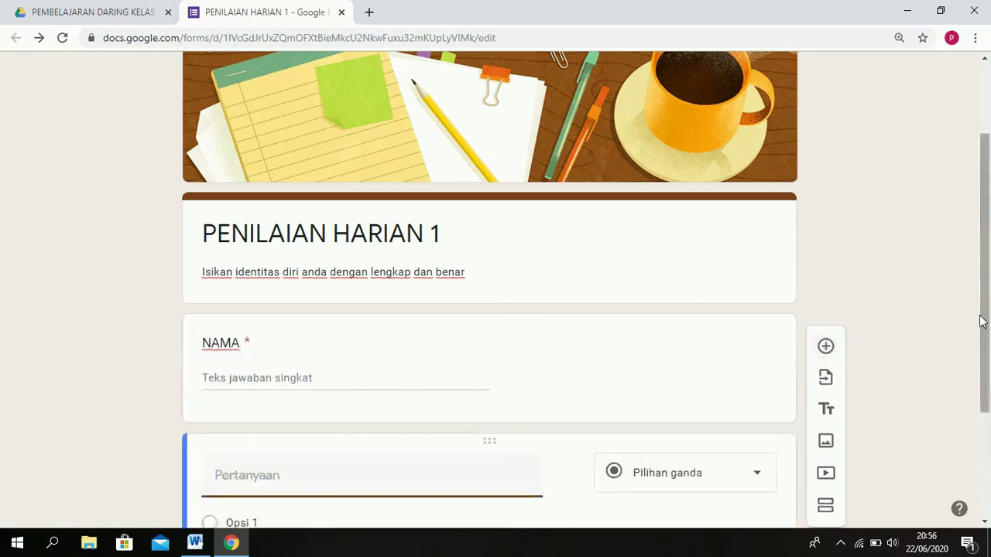
drag(986, 320, 986, 381)
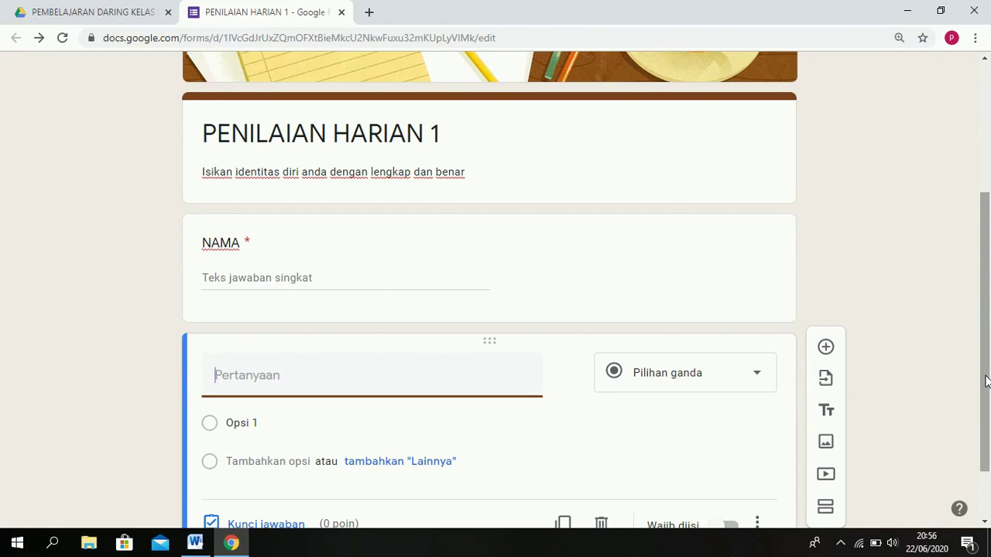
Title the question KELAS, make it a drop-down, and enter the first option KELAS VII A.
text(KELAS)
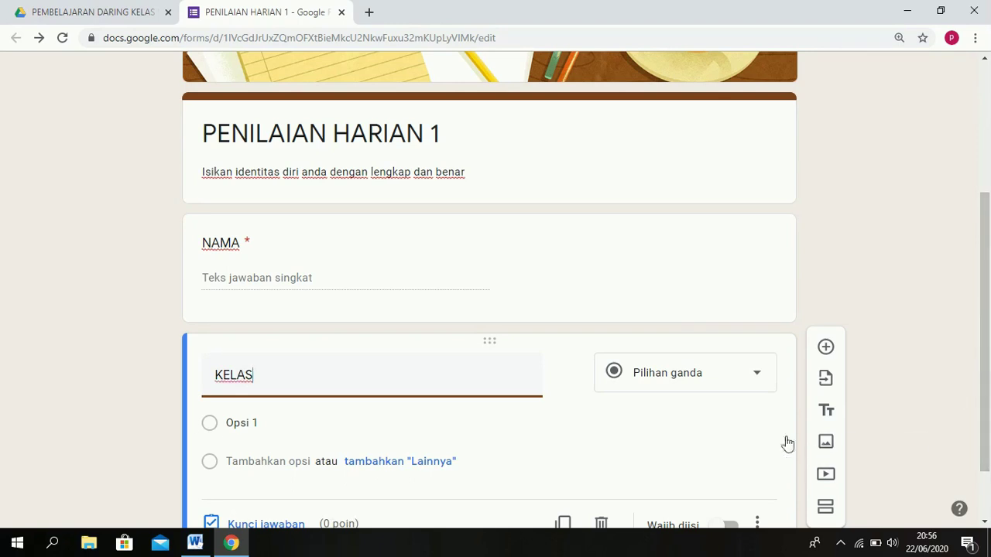
click(760, 382)
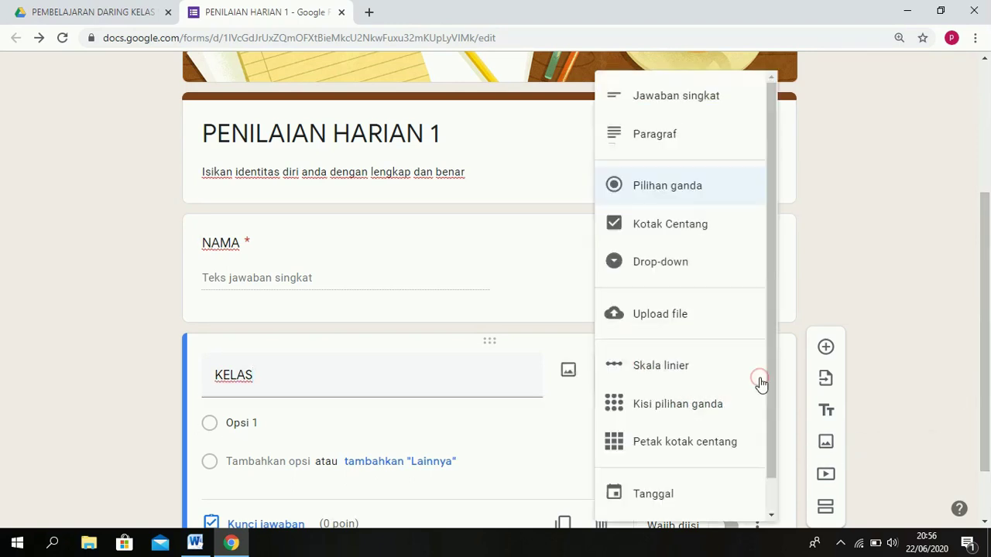
click(703, 268)
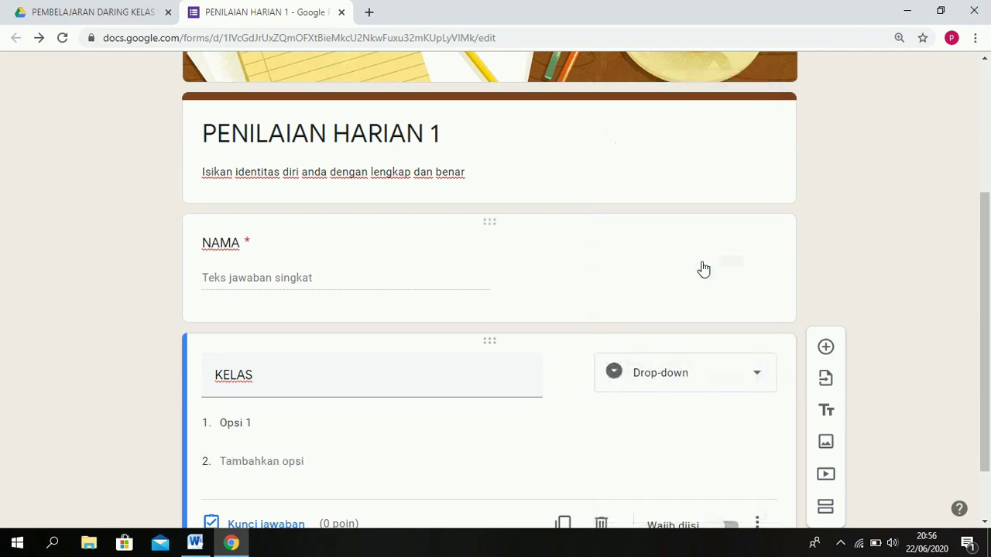
click(266, 424)
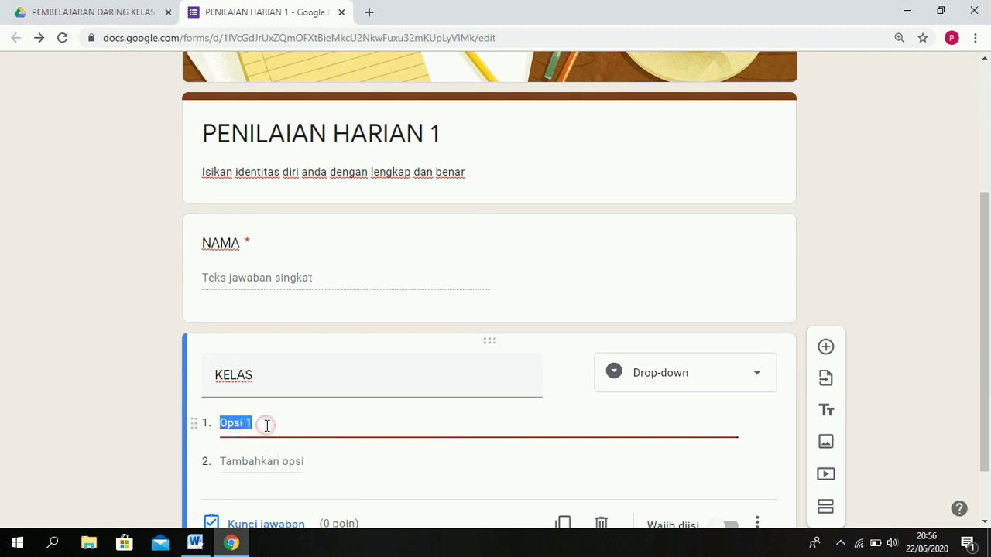
text(KELAS VII A)
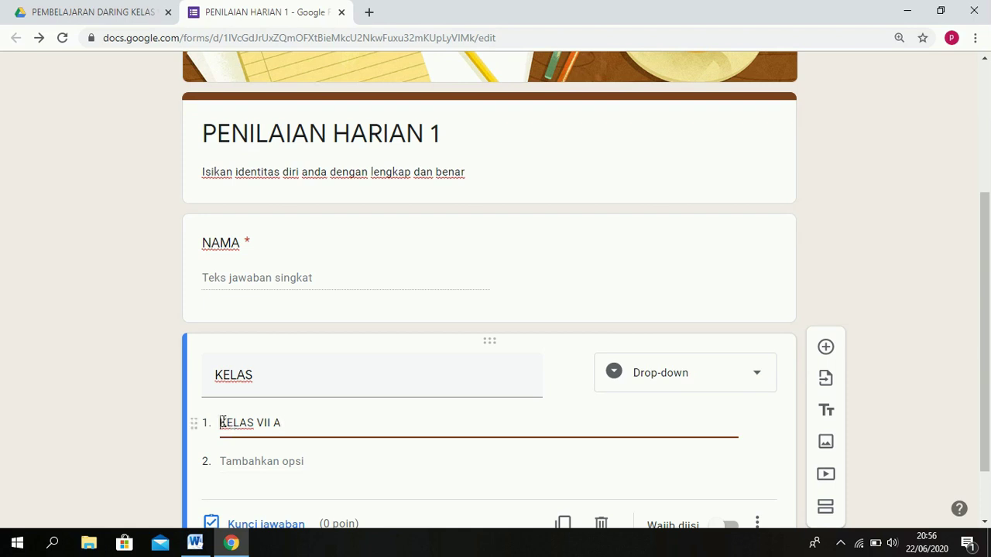
drag(221, 422, 318, 427)
key(ctrl+c)
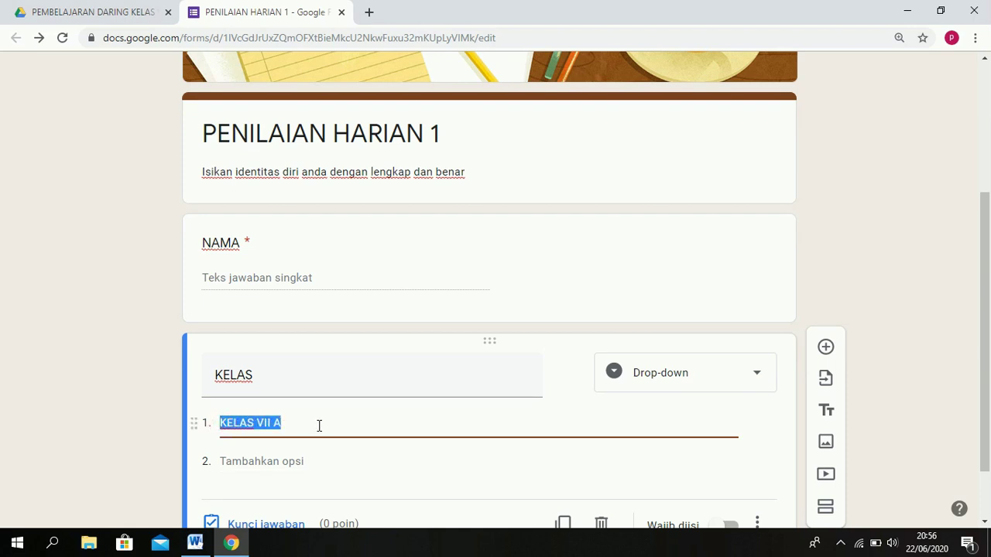
Add drop-down options KELAS VII B, KELAS VII C and KELAS VII D.
click(268, 459)
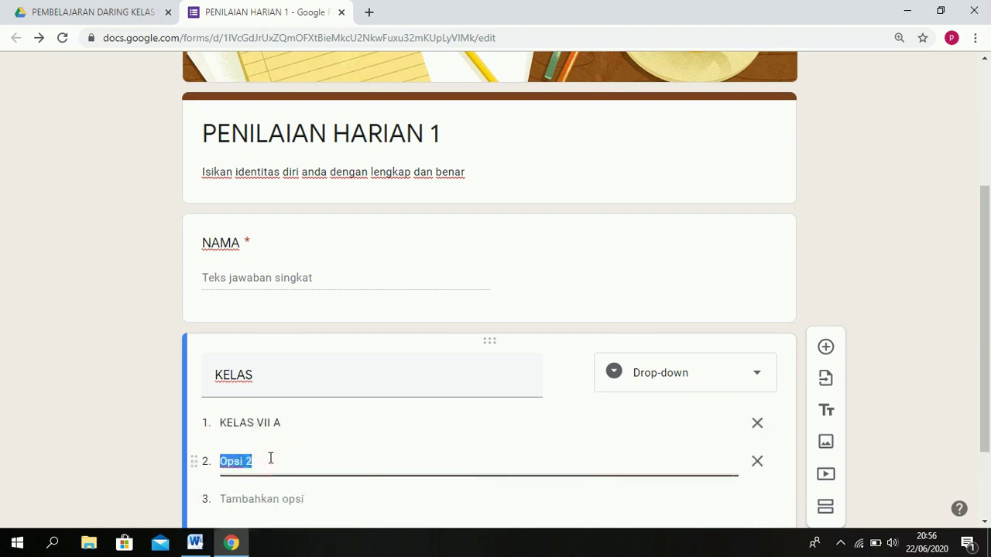
key(ctrl+v)
key(BackSpace)
text(B)
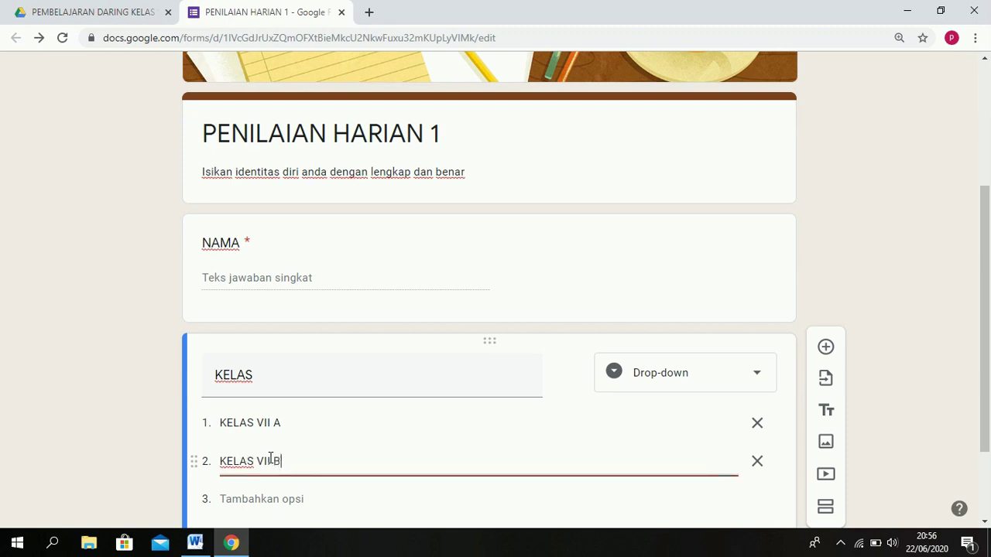
click(222, 497)
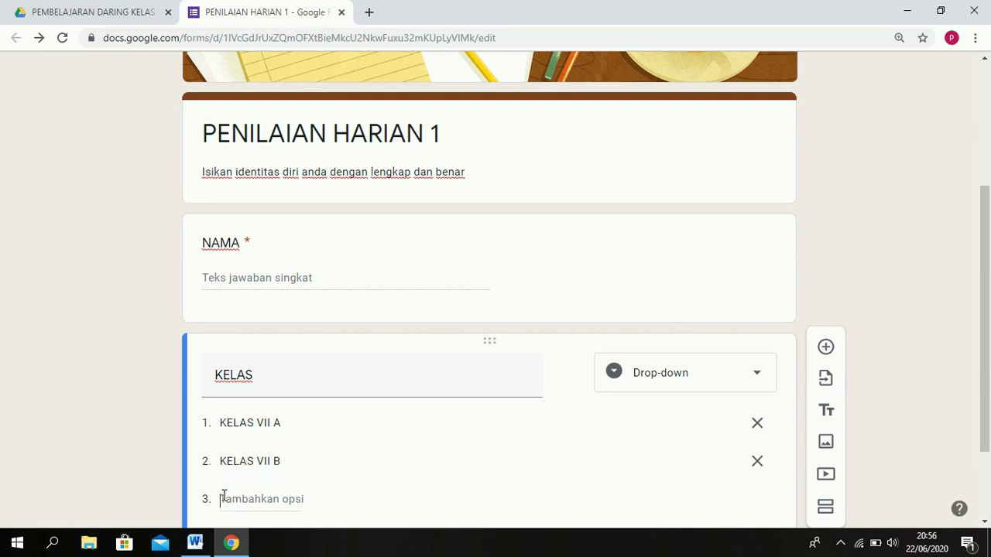
key(ctrl+v)
key(BackSpace)
text(C)
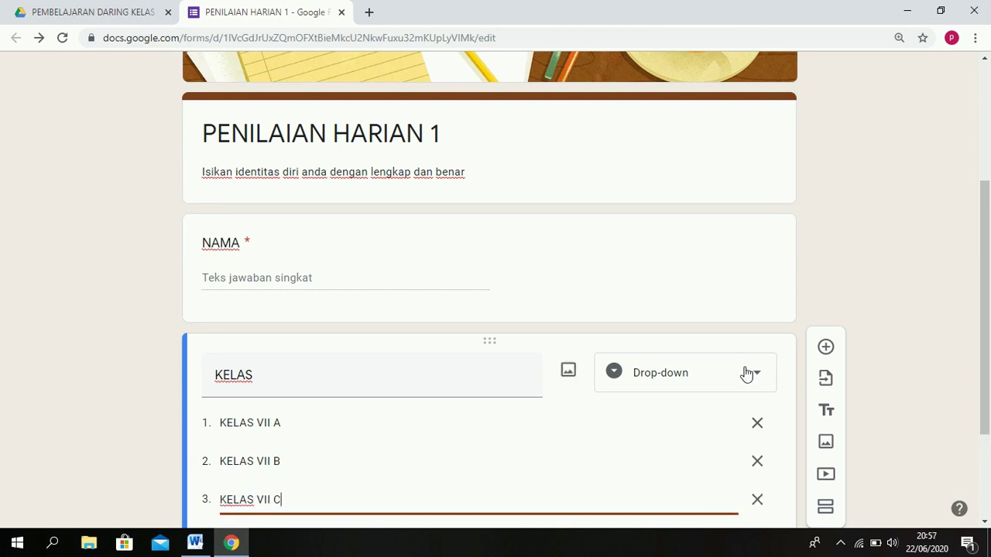
drag(977, 353, 979, 400)
click(259, 447)
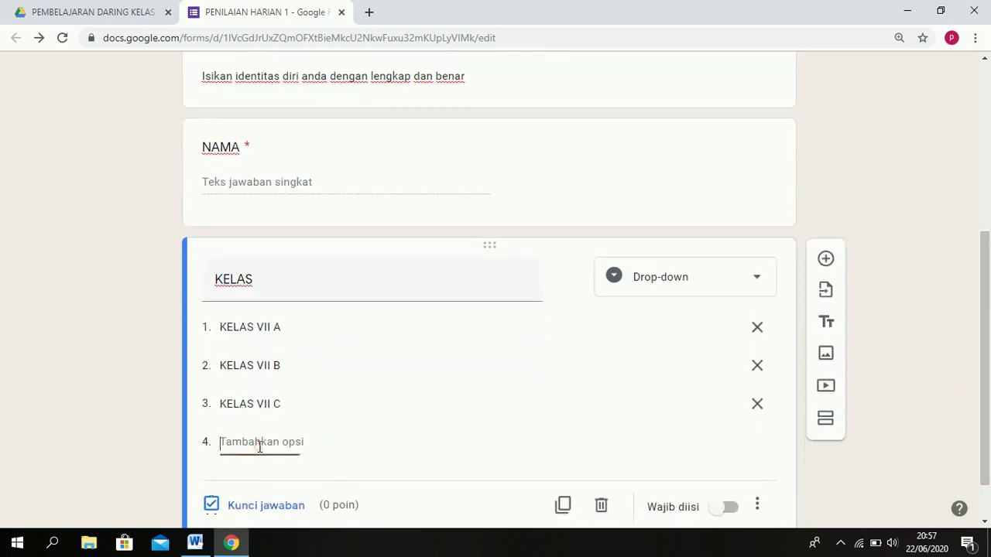
key(ctrl+v)
key(BackSpace)
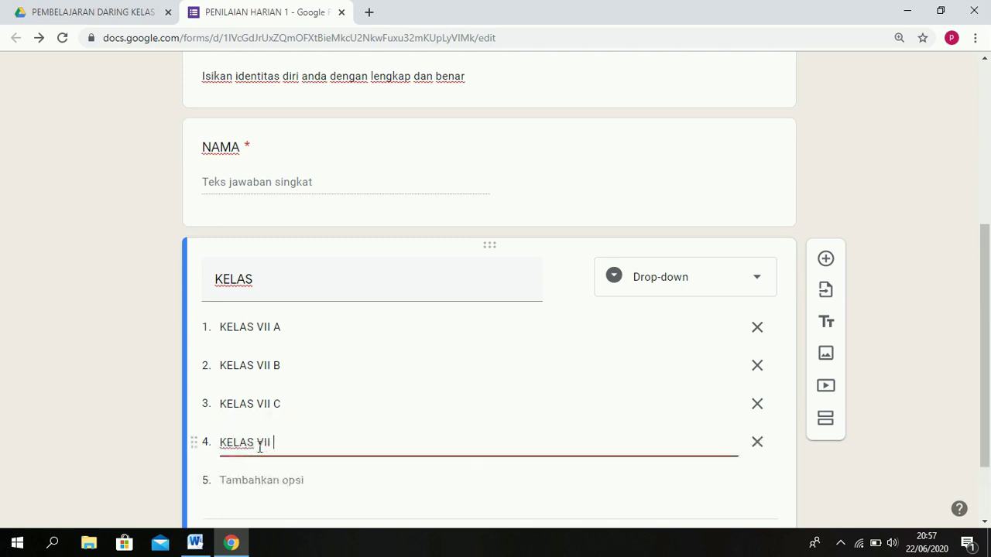
text(D)
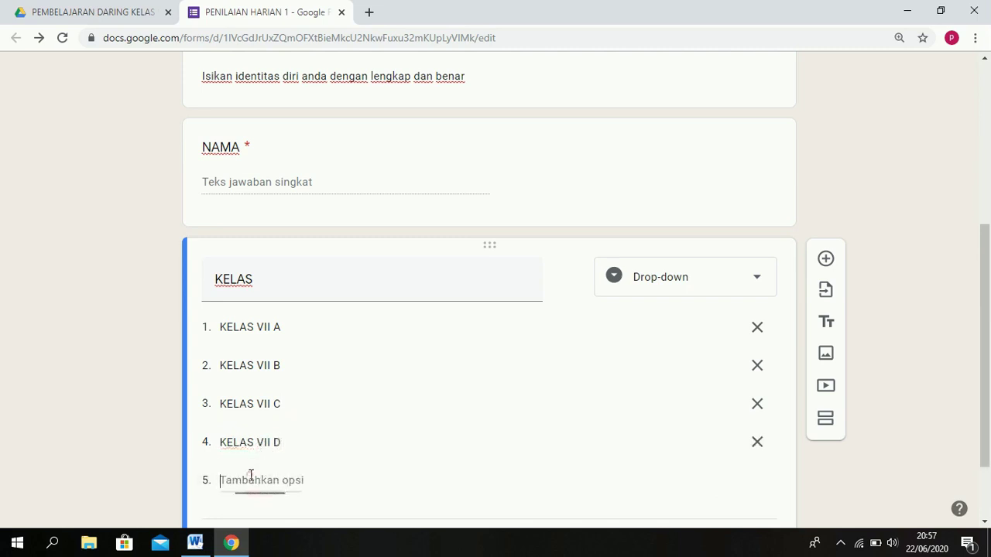
Add options KELAS VII E and KELAS VII F, and make KELAS required.
click(251, 477)
key(ctrl+v)
key(BackSpace)
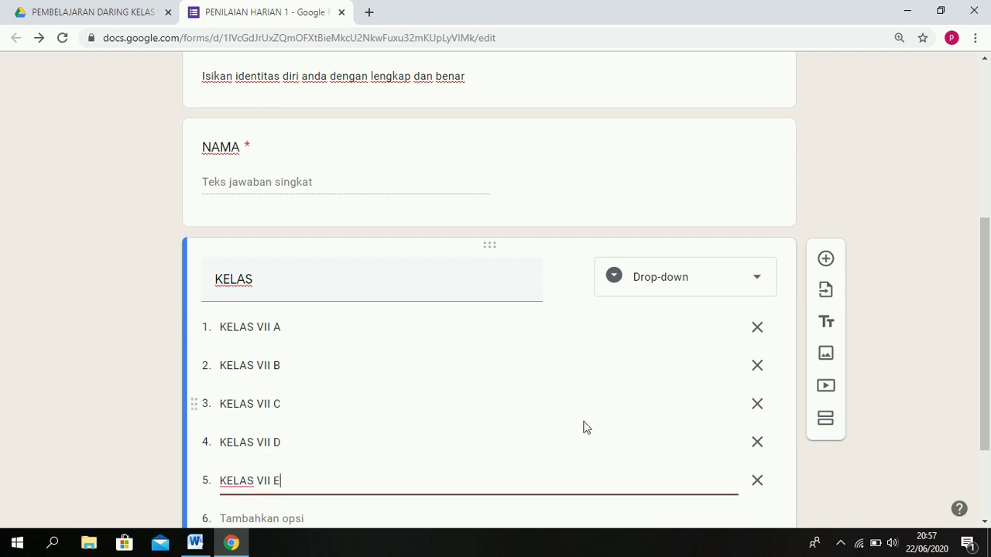
scroll(988, 352, down, 1)
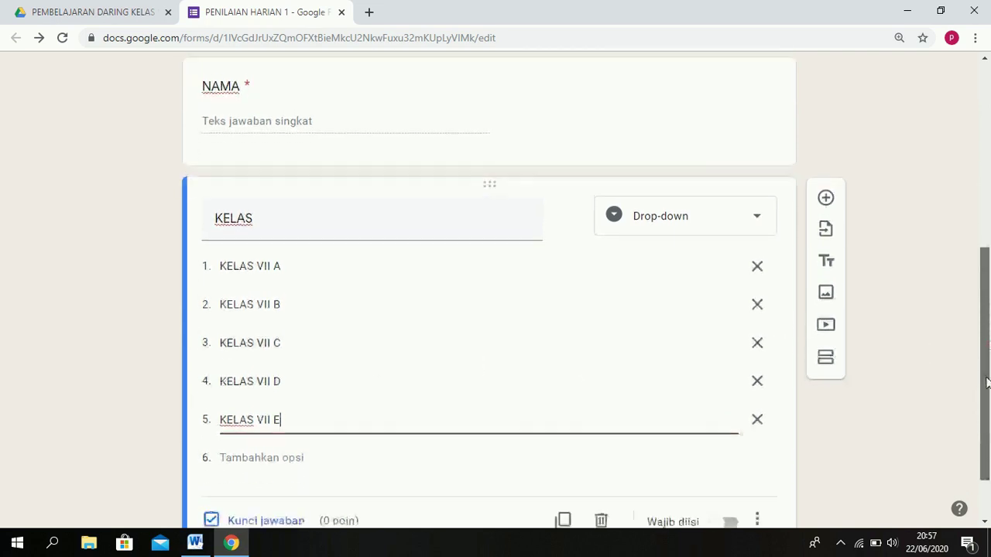
click(284, 452)
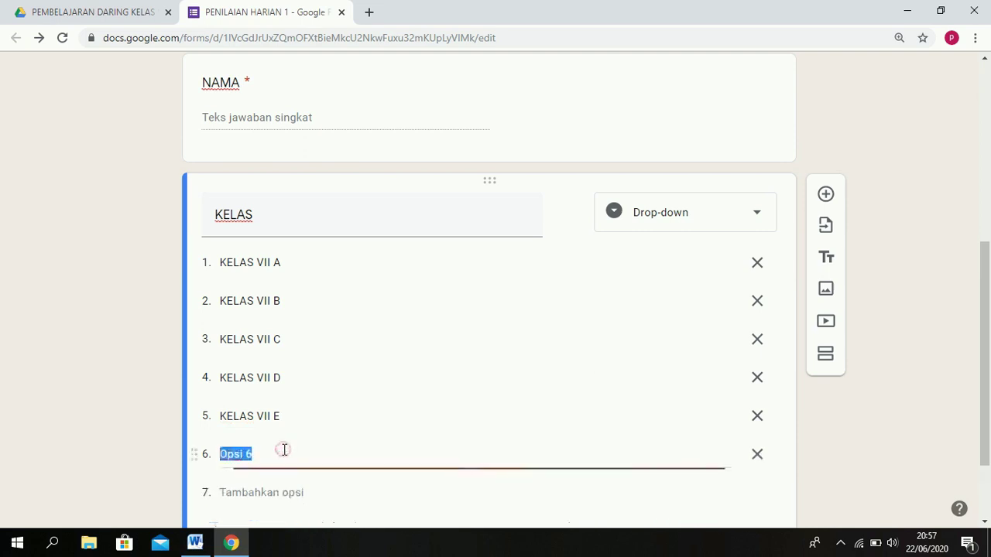
key(ctrl+v)
key(BackSpace)
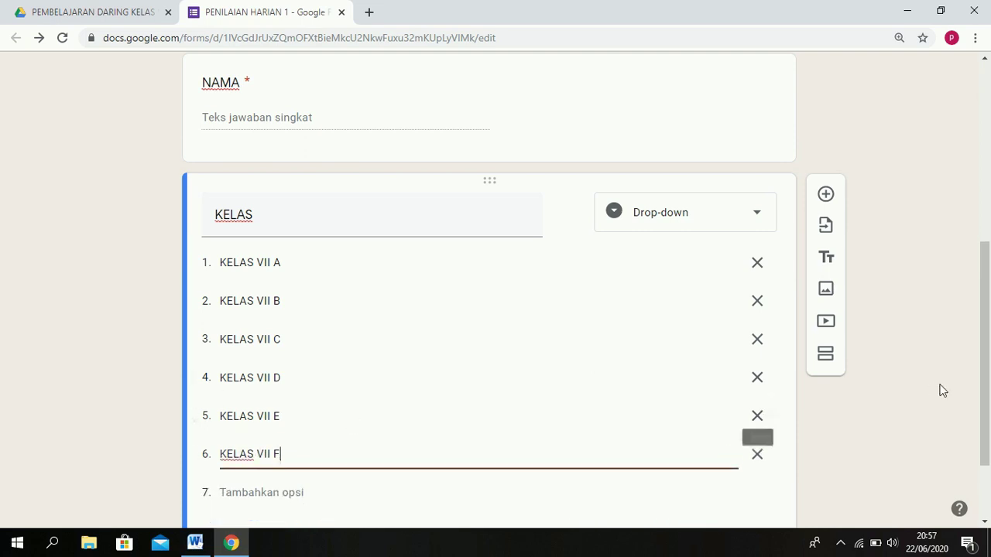
scroll(986, 346, down, 1)
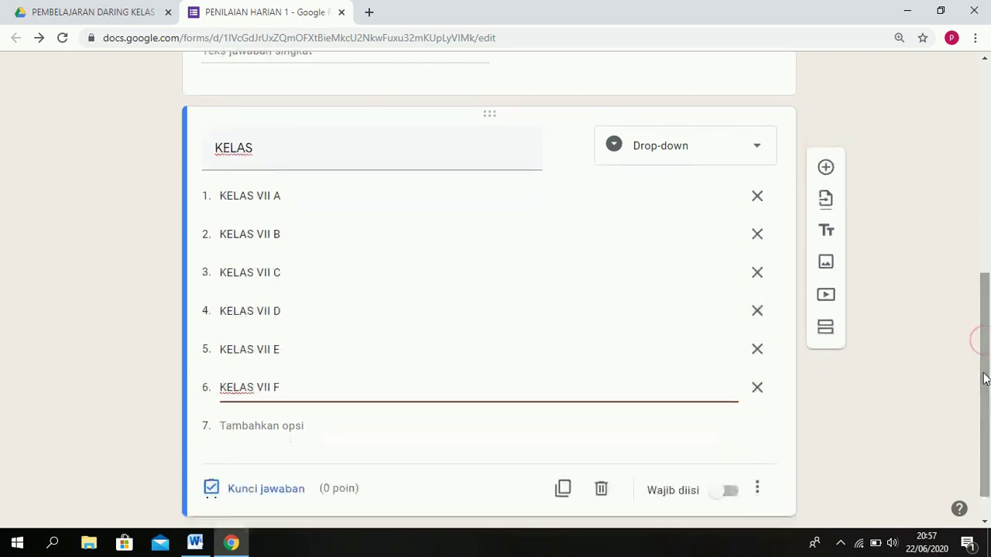
click(727, 495)
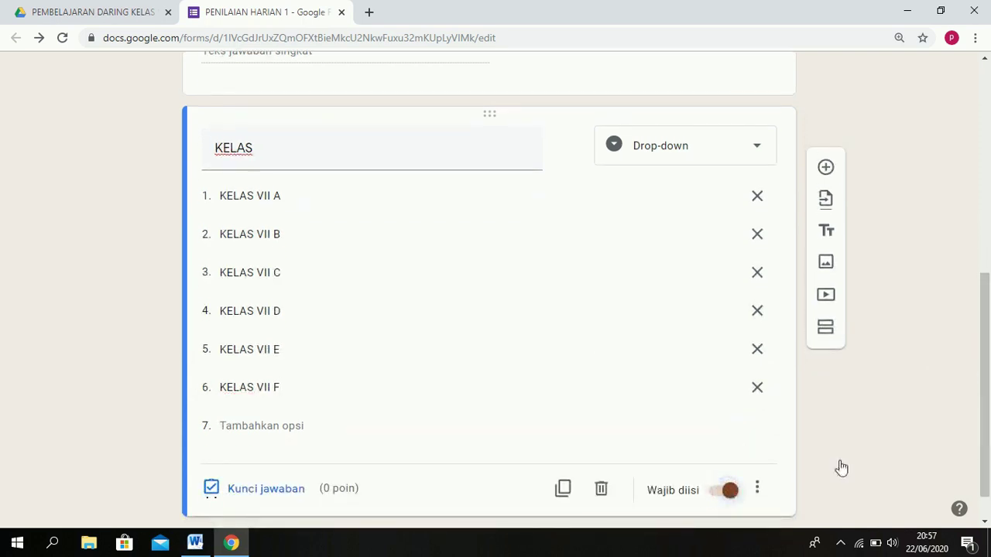
mouse_move(987, 409)
mouse_down()
mouse_move(987, 387)
mouse_move(987, 398)
mouse_up()
drag(987, 402, 987, 425)
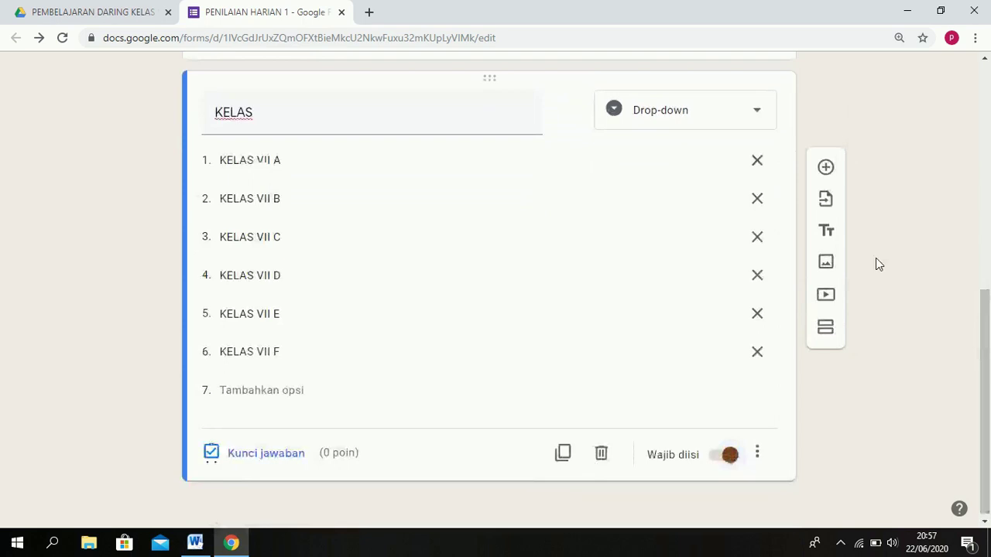
Add a required short-answer NO ABSEN question without number validation, plus a blank question below.
click(826, 167)
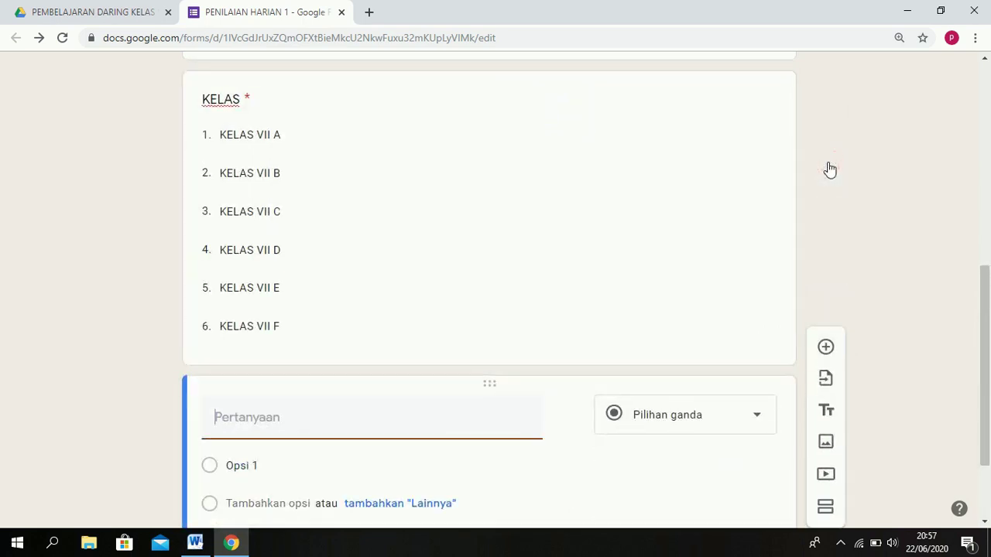
text(NO ABSEN)
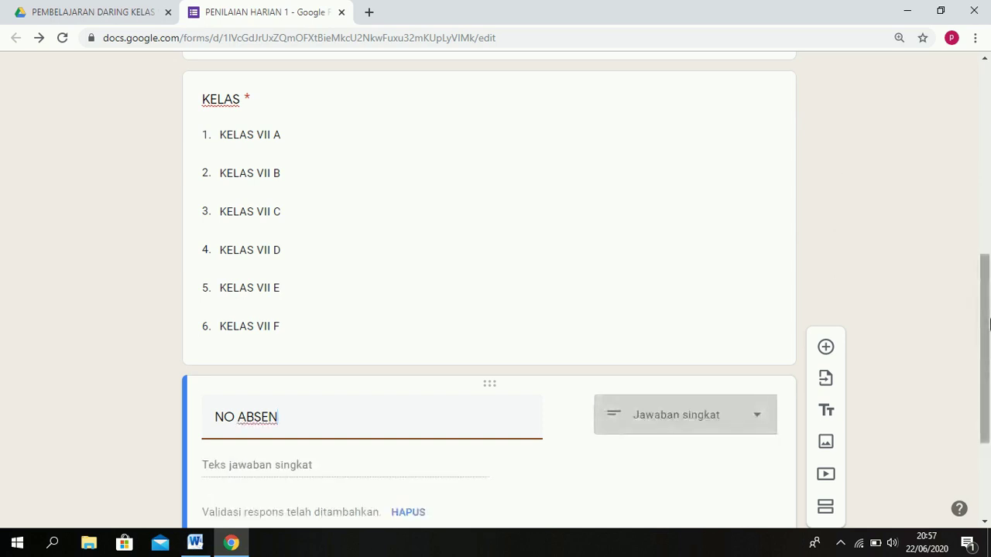
drag(988, 322, 986, 367)
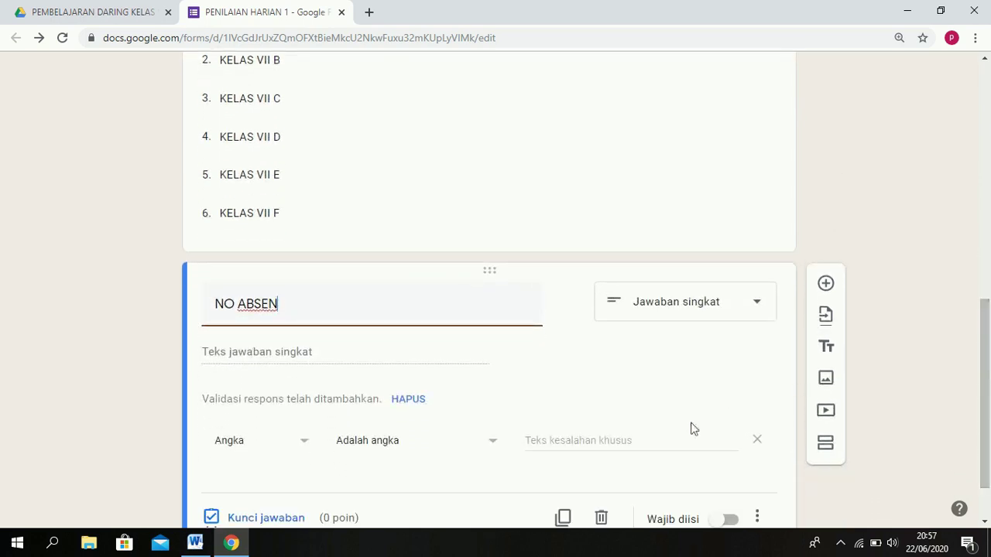
click(753, 444)
click(723, 456)
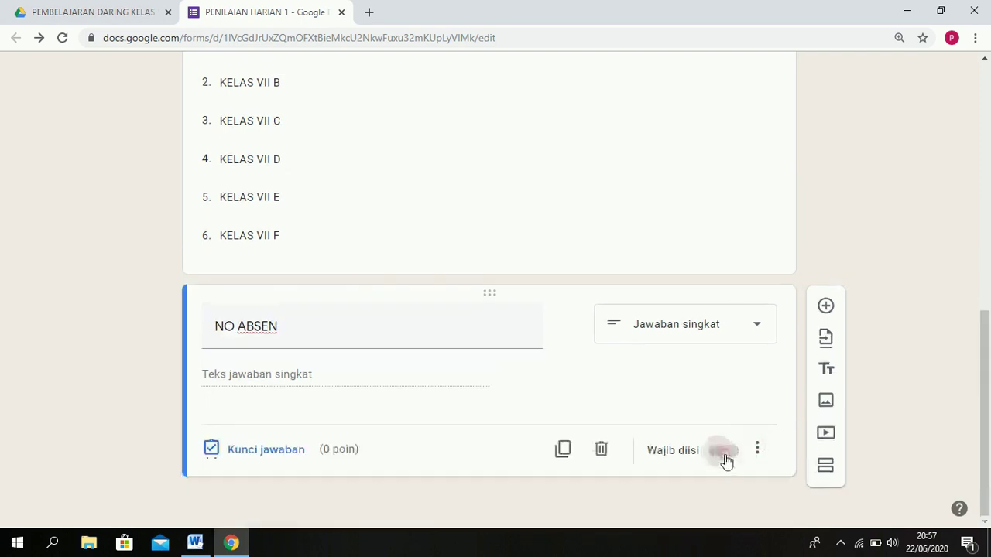
click(826, 306)
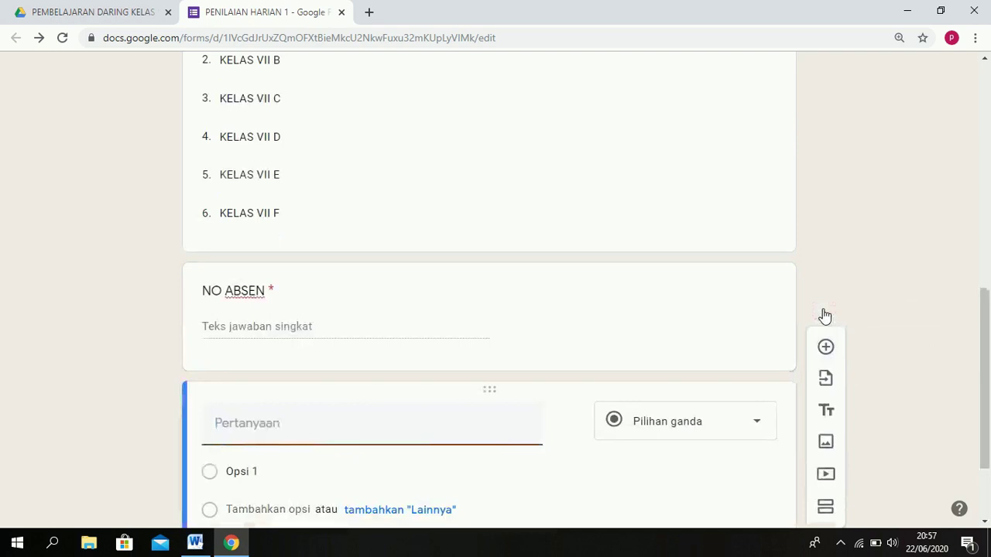
Title the date question TANGGAL ULANGAN, make it required, and add another question below.
text(TAN)
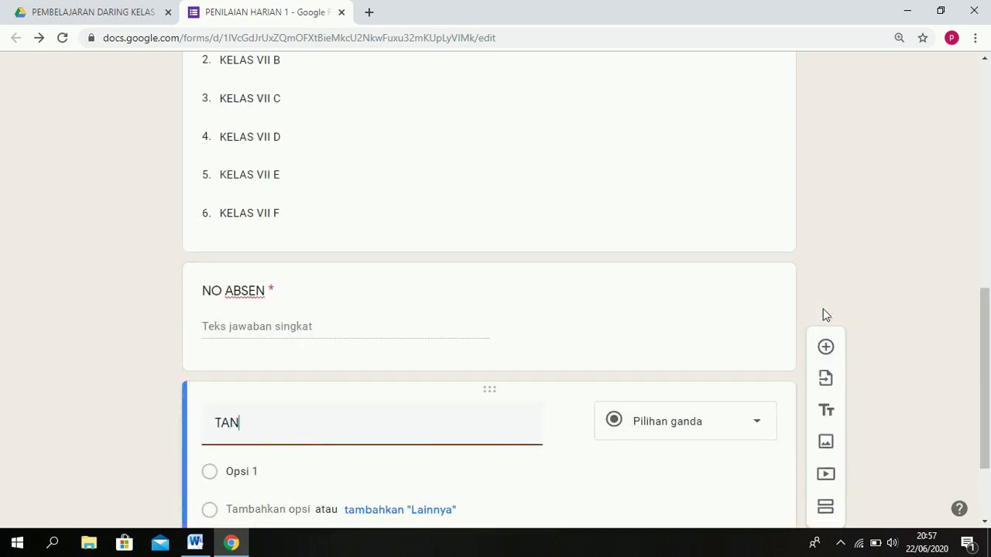
text(GGAL ULANGAN)
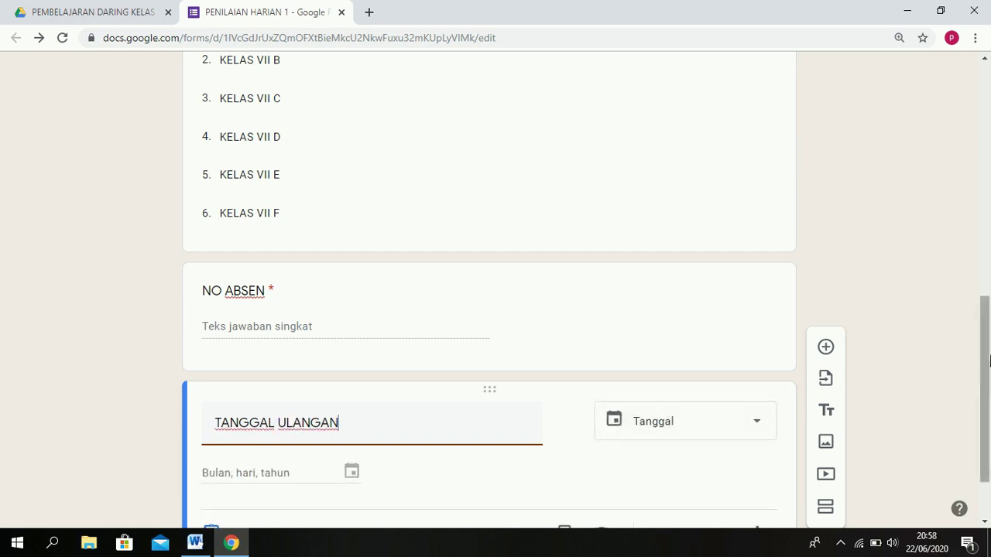
scroll(983, 362, down, 1)
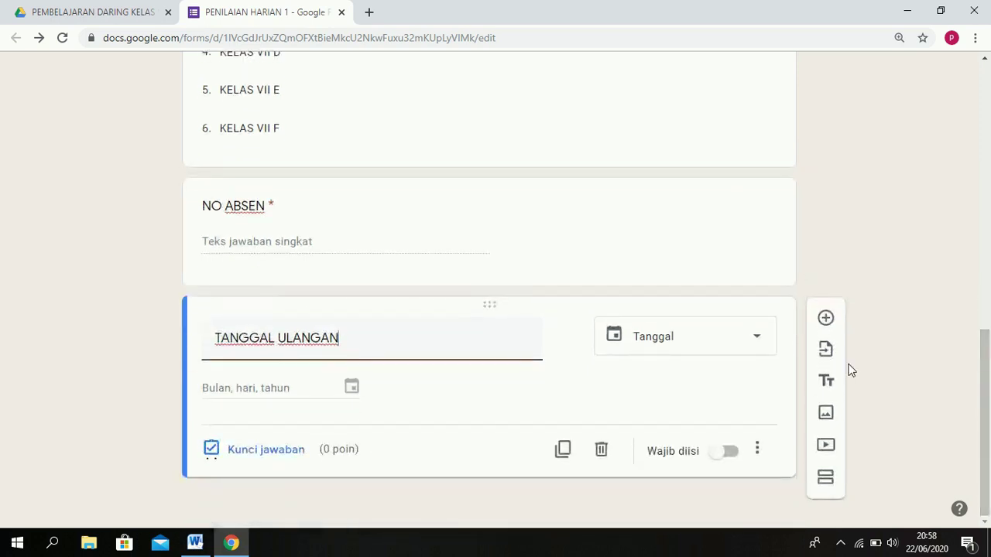
click(730, 452)
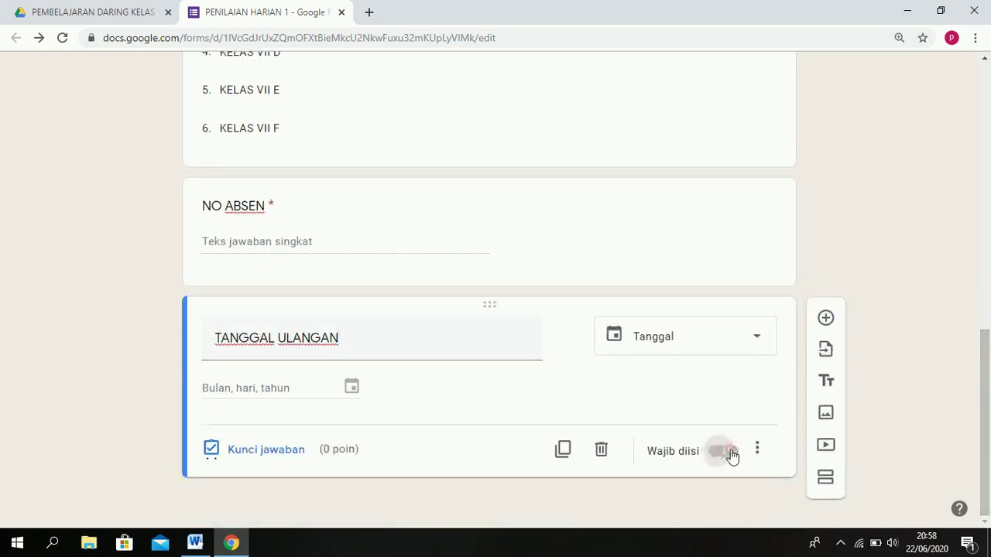
click(827, 322)
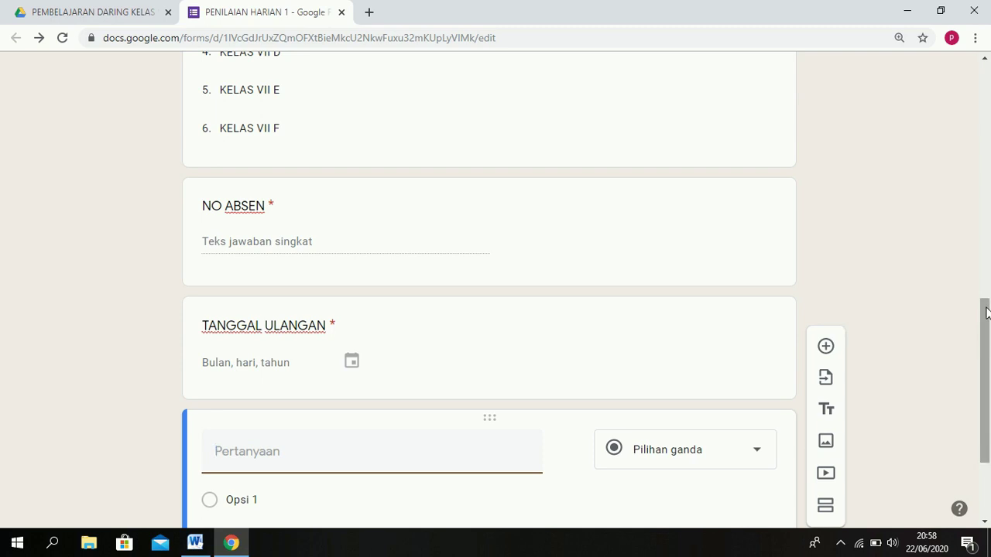
Title the new question 'PASSWORD/ TOKEN'.
drag(986, 313, 987, 344)
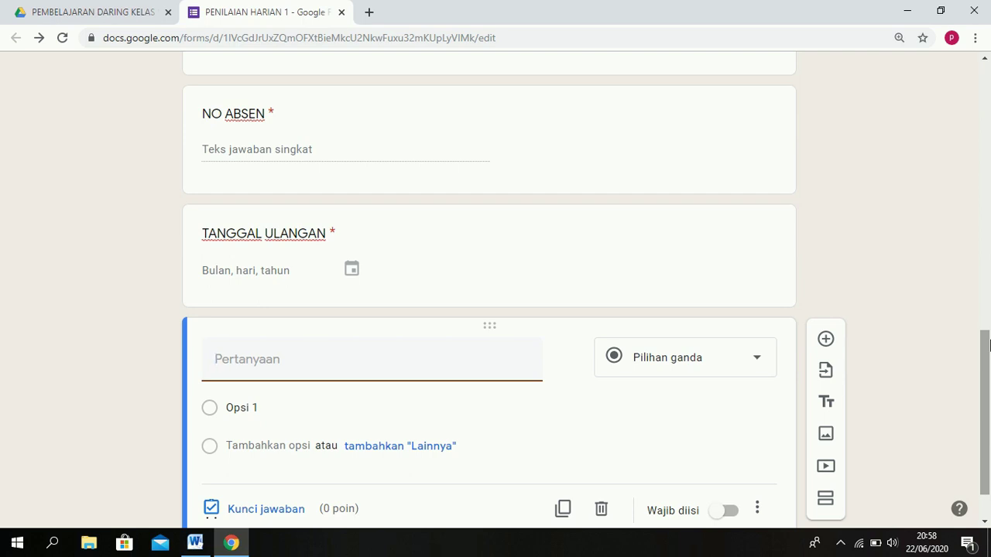
text(P)
key(BackSpace)
text(PASSWORD/ TOKEN)
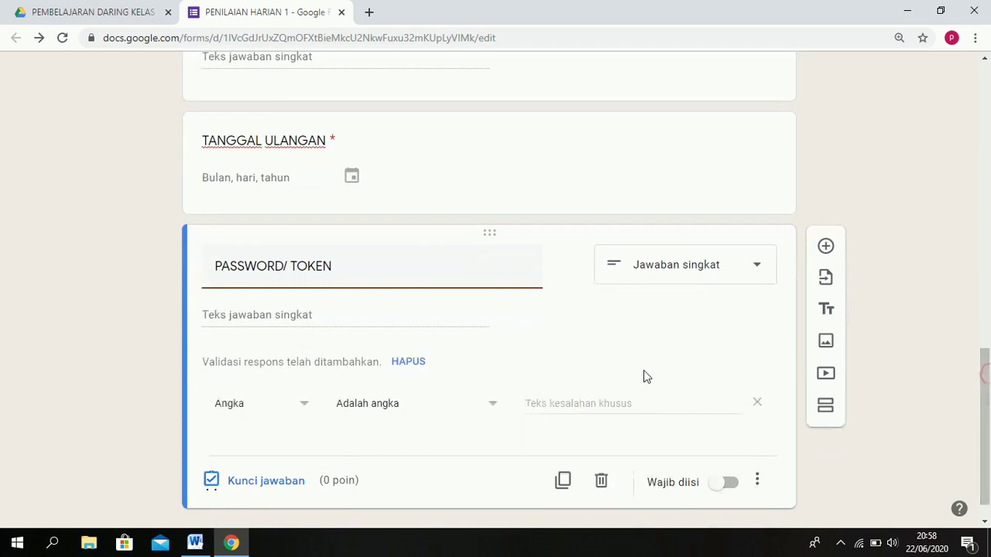
Validate answers as text containing 'ULANGAN', with the error message 'PASSWORD SALAH'.
click(383, 405)
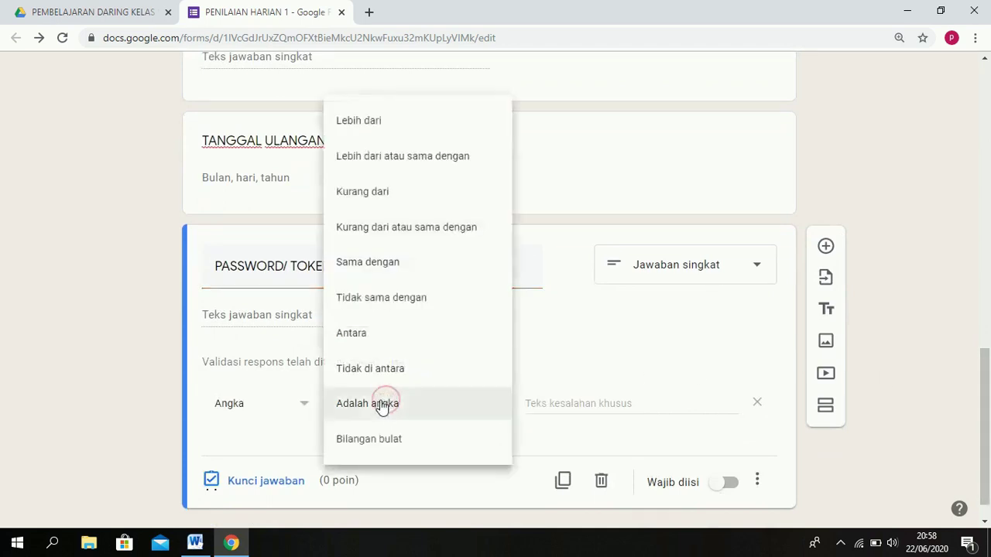
click(287, 403)
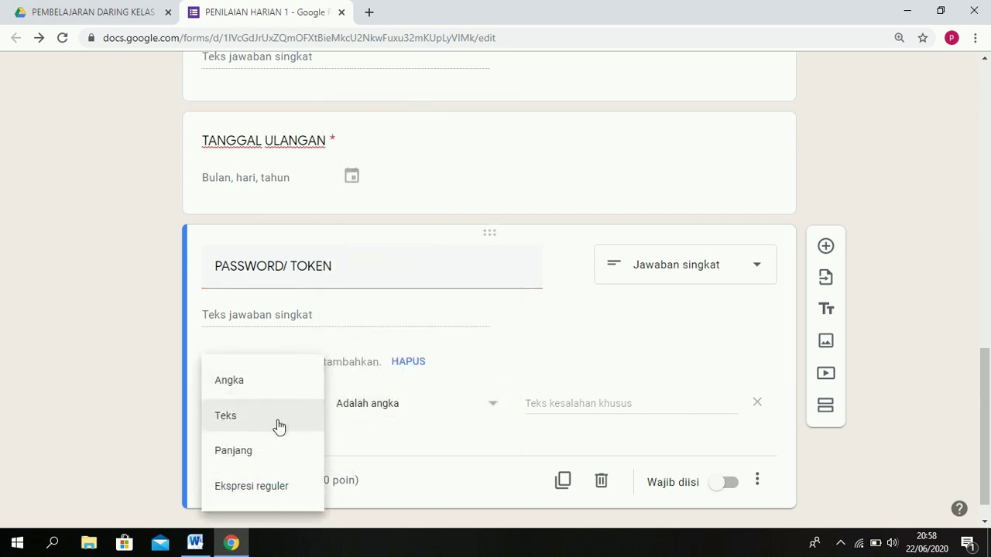
click(278, 425)
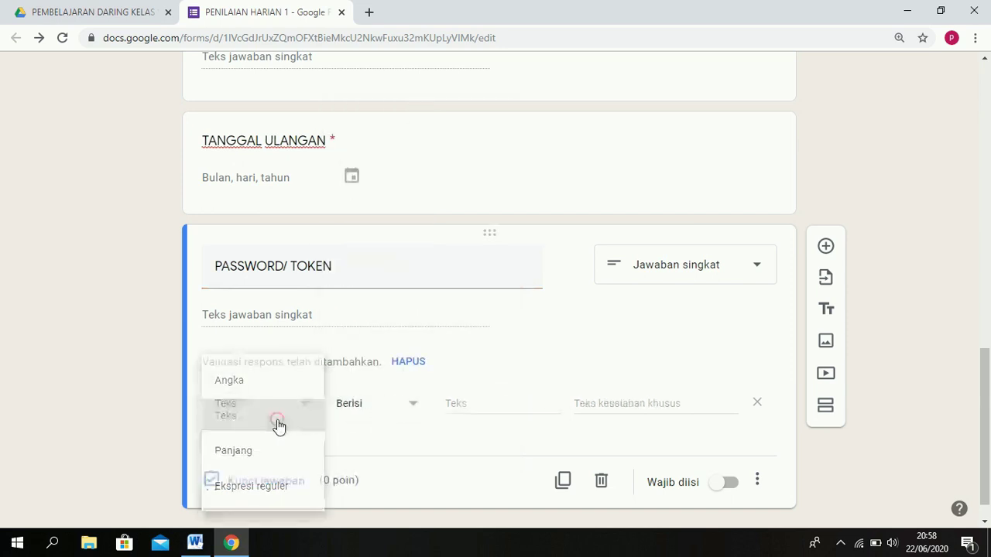
click(458, 405)
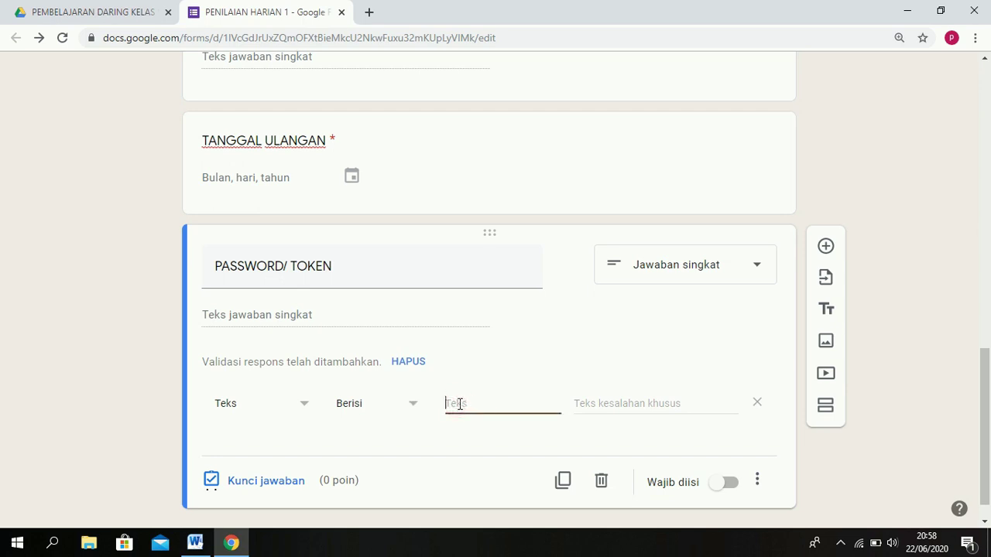
text(ULANGAN)
click(692, 403)
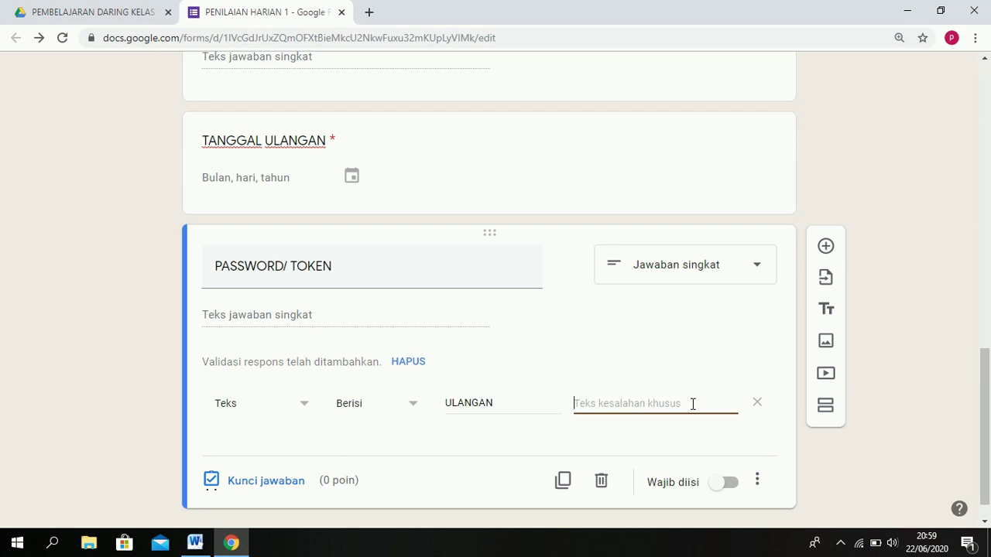
text(PASSWOR)
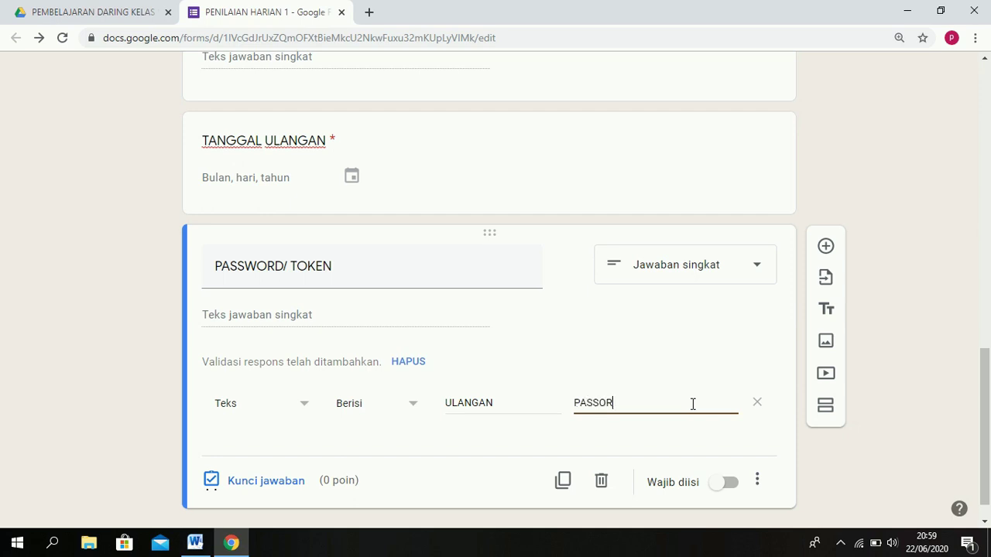
text(D)
key(BackSpace)
key(BackSpace)
key(BackSpace)
text(WORD SALA)
Make the PASSWORD/ TOKEN question required.
click(727, 483)
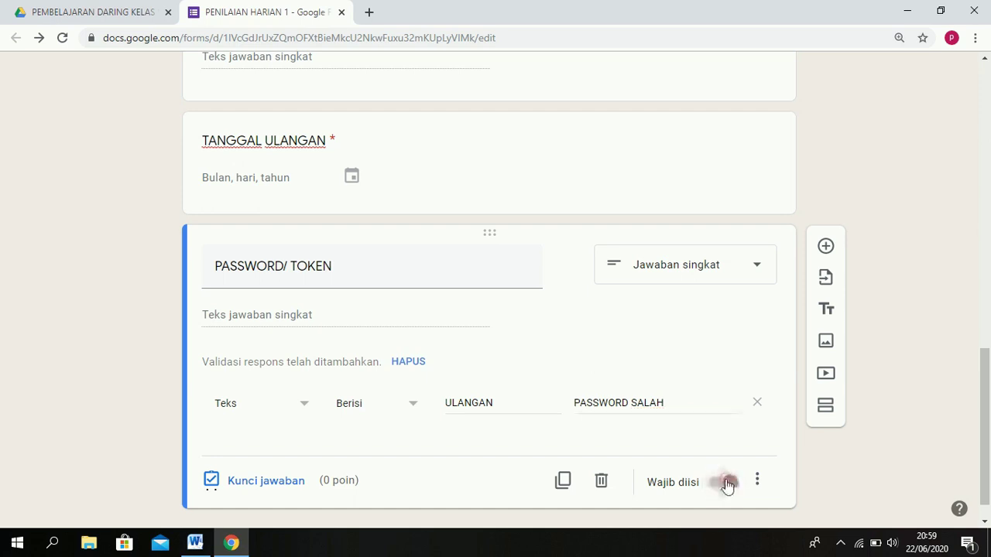
click(759, 481)
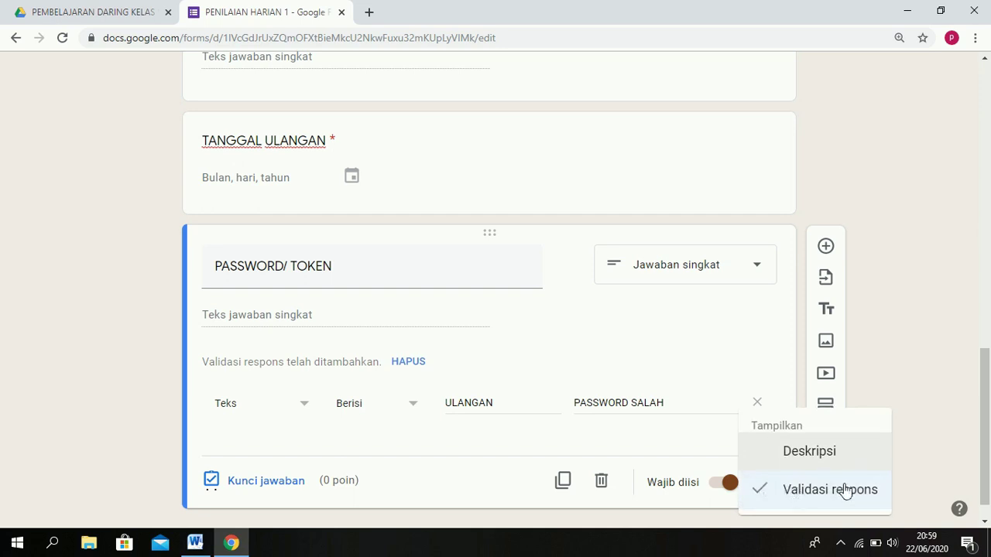
click(957, 387)
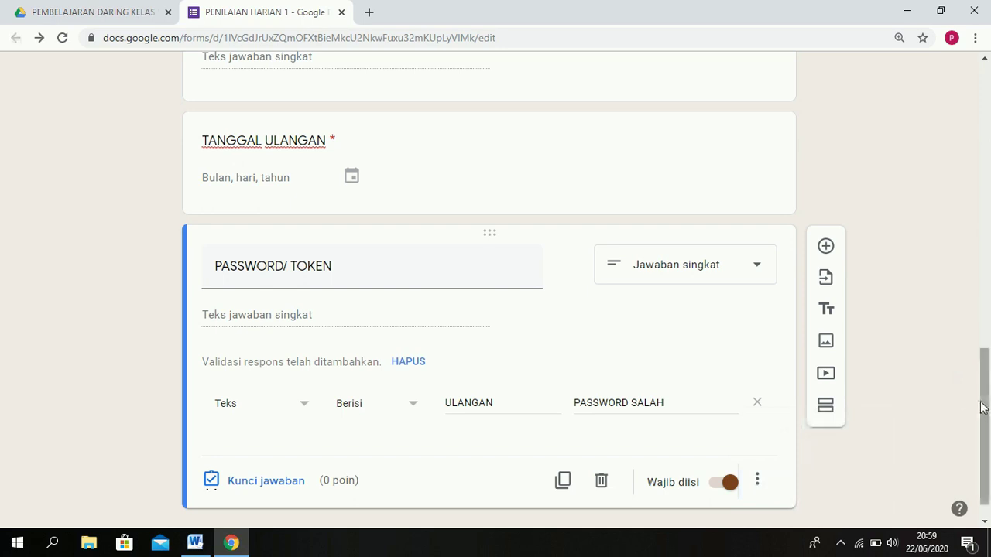
drag(984, 404, 986, 420)
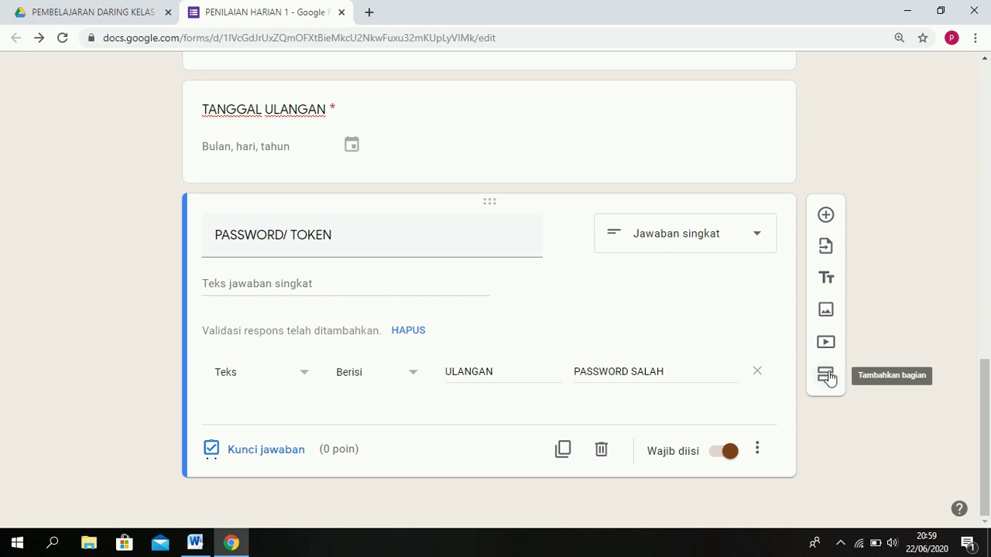
Add a new section titled 'SOAL PENILAIAN HARIAN 1'.
click(826, 377)
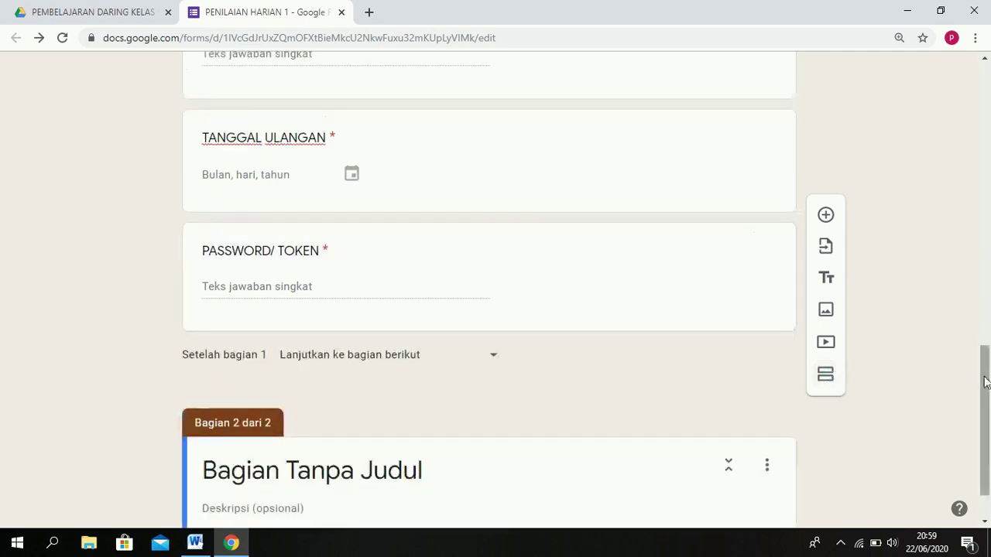
drag(986, 380, 986, 411)
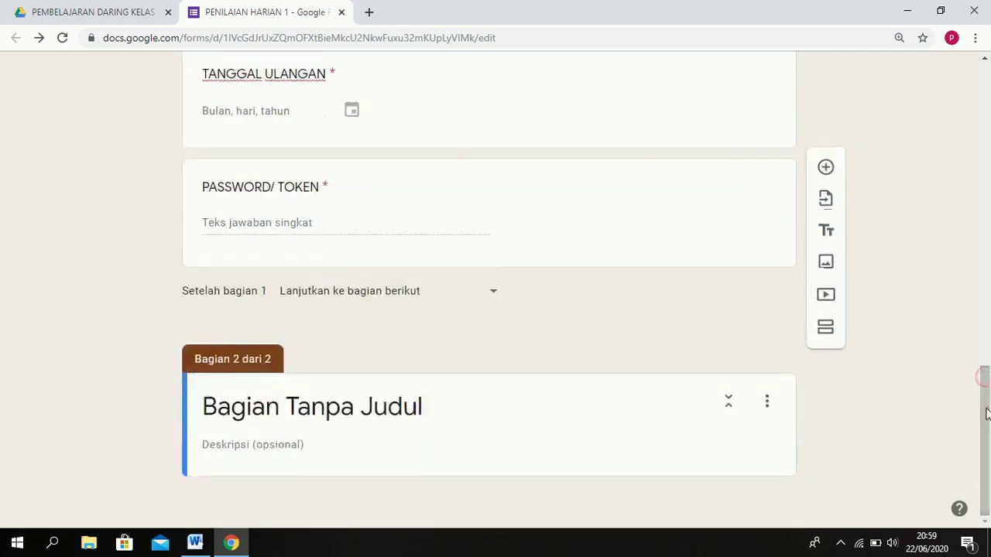
click(435, 417)
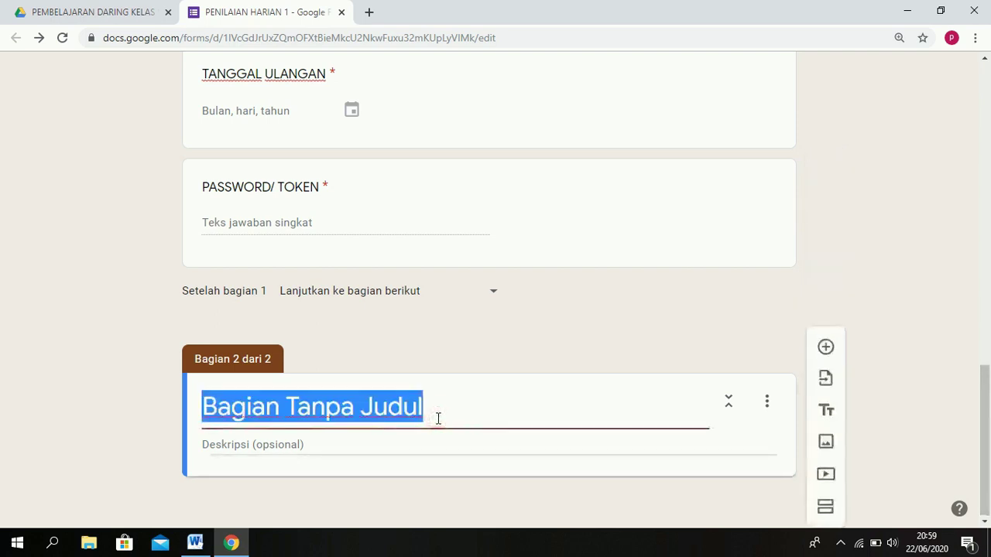
text(SOAL ULANGAN)
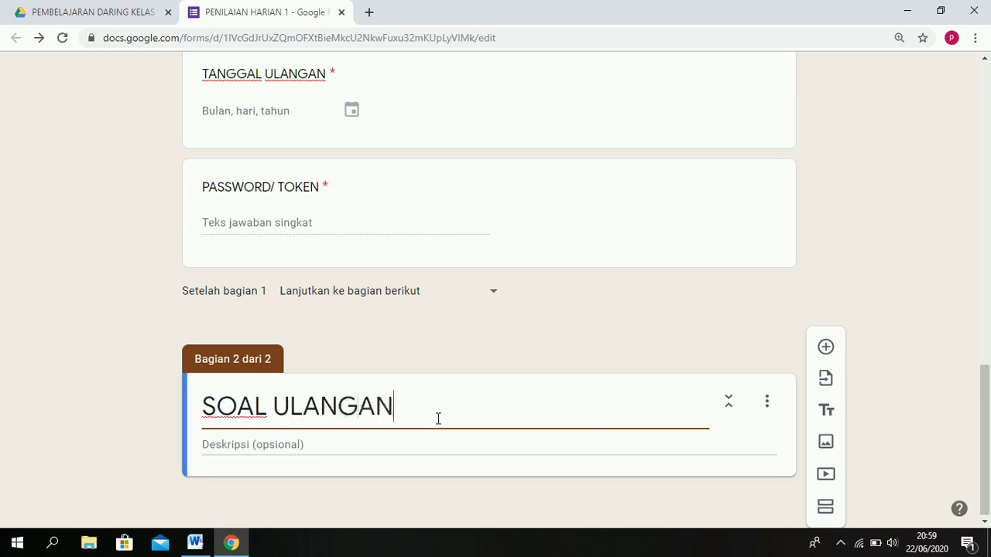
text( HARIA)
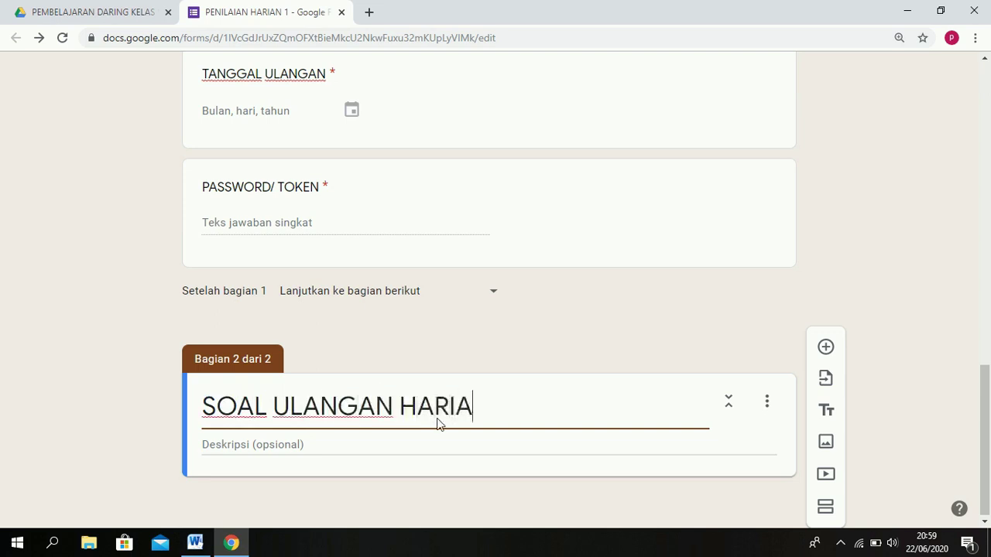
key(BackSpace)
key(BackSpace)
key(BackSpace)
key(BackSpace)
key(BackSpace)
key(BackSpace)
key(BackSpace)
key(BackSpace)
key(BackSpace)
key(BackSpace)
key(BackSpace)
key(BackSpace)
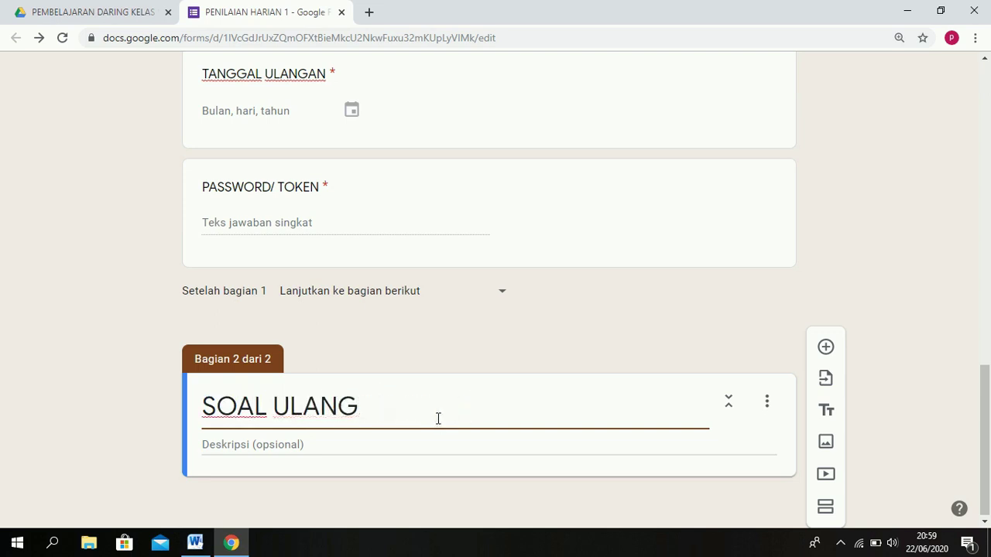
key(BackSpace)
text(PE)
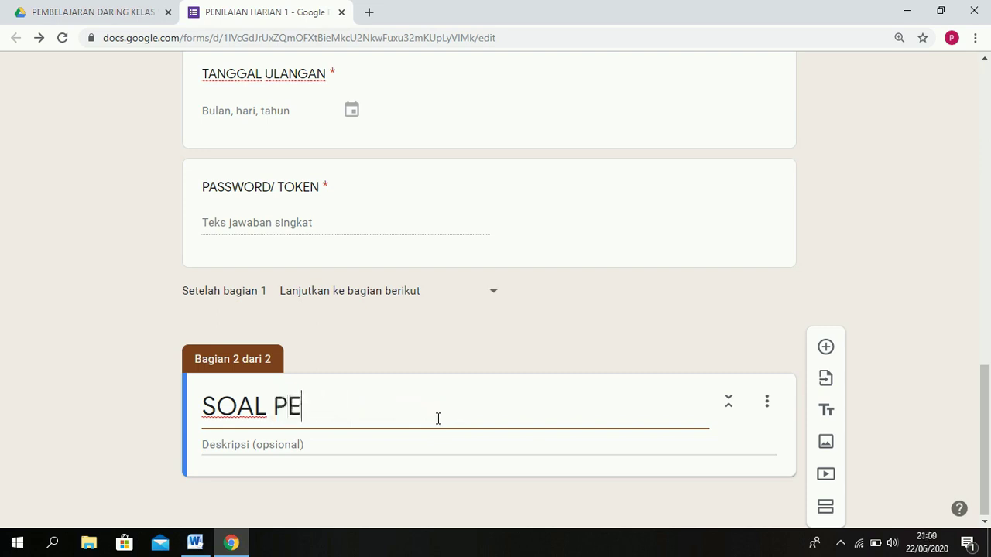
text(NILAIAN H)
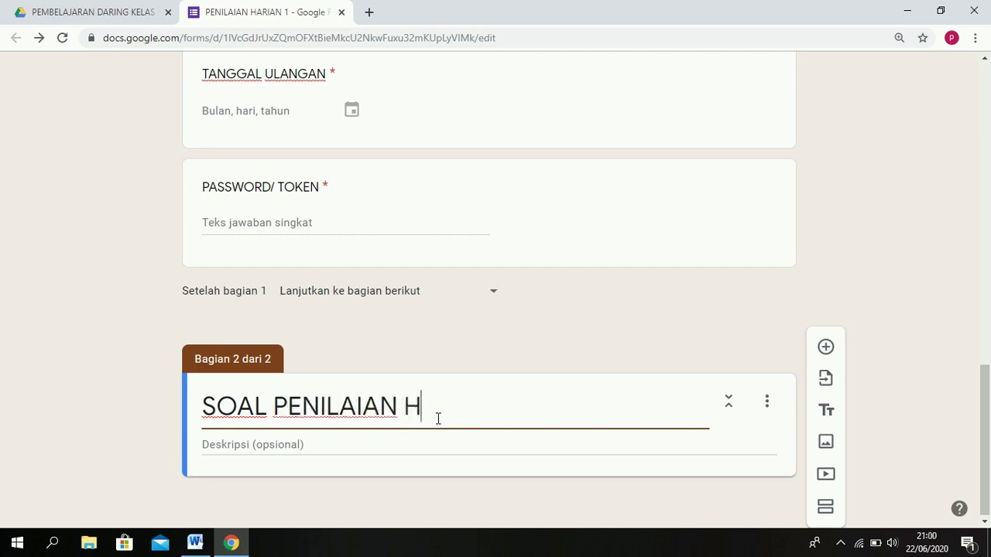
text(ARIAN 1)
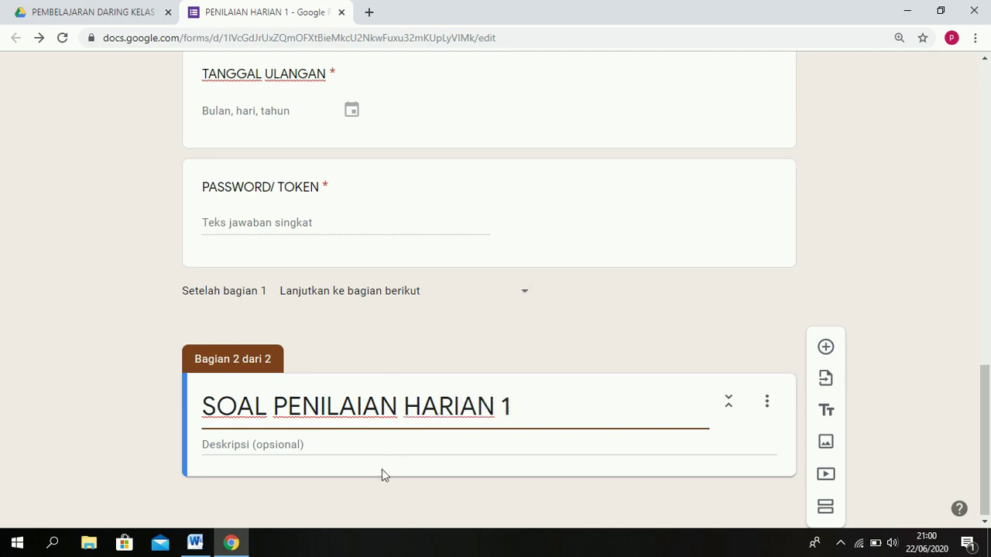
Give the section the description 'Pilihlah jawaban a, b, c, atau d yang dianggap benar!'.
click(351, 443)
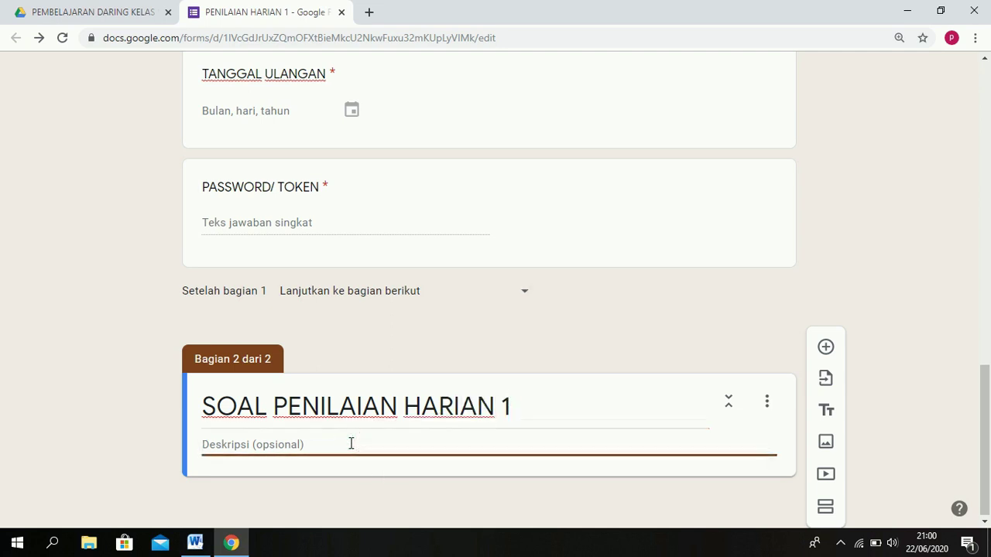
text(Pilihlah jawaban)
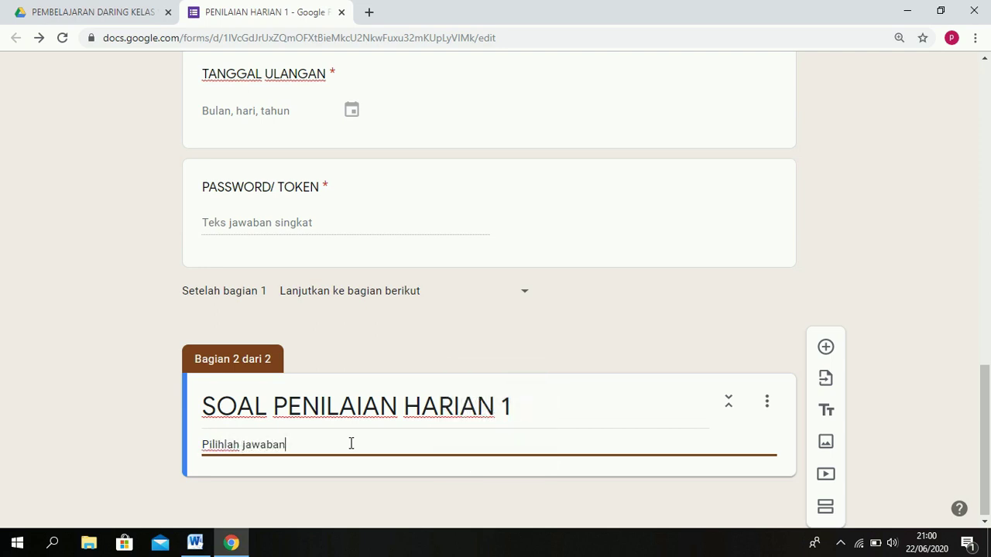
text( a, b, c, atau d yang dianggap benar!)
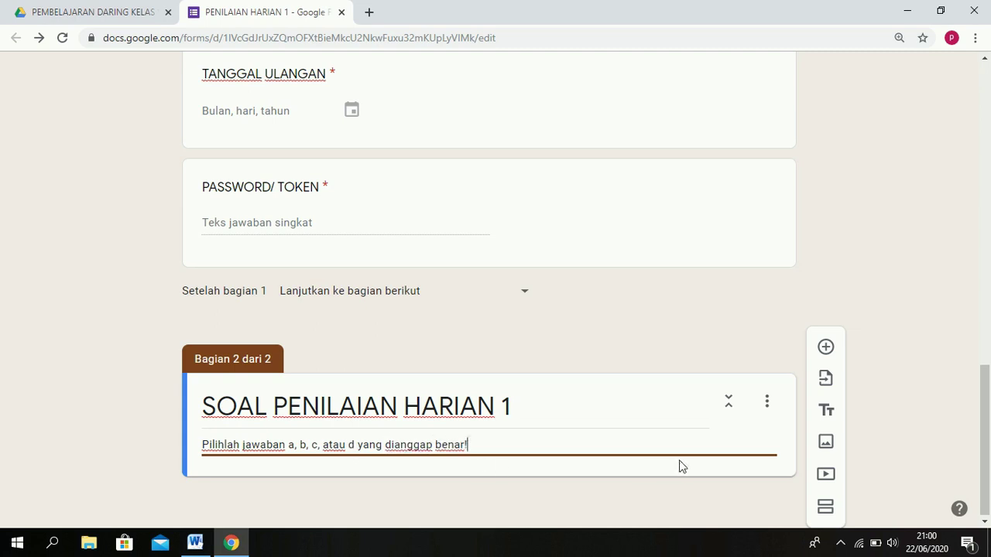
drag(987, 409, 986, 411)
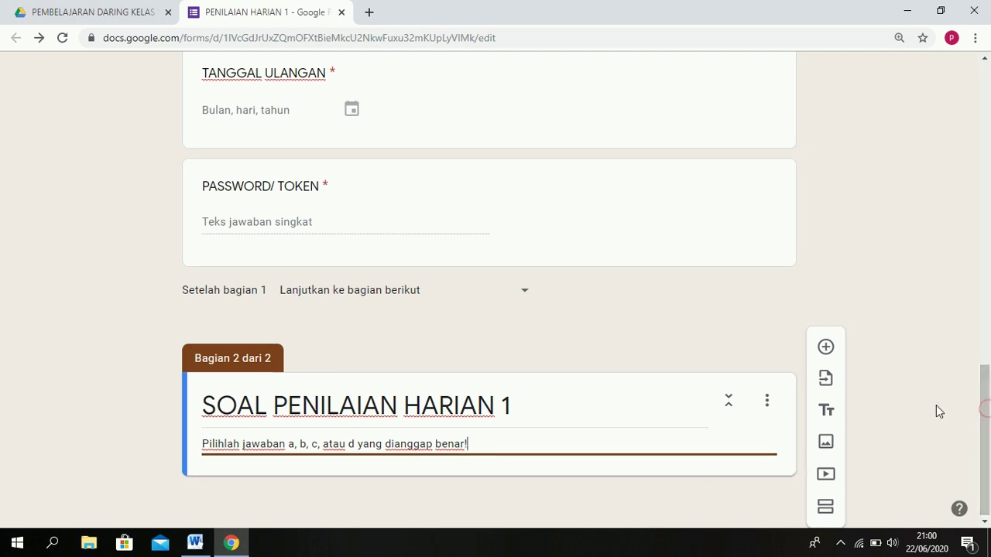
Add a blank multiple-choice question to the second section and bring up the Word quiz document.
click(827, 349)
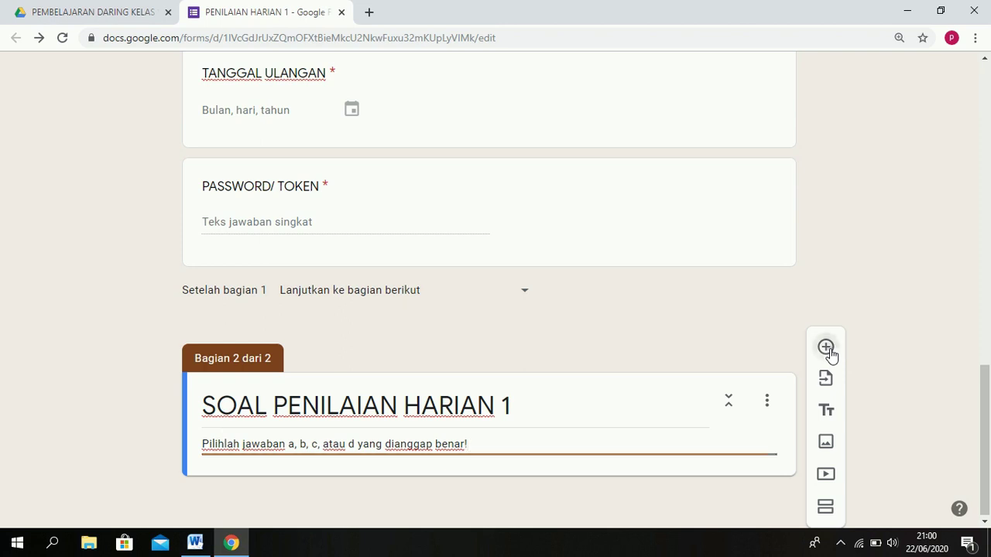
drag(989, 357, 990, 428)
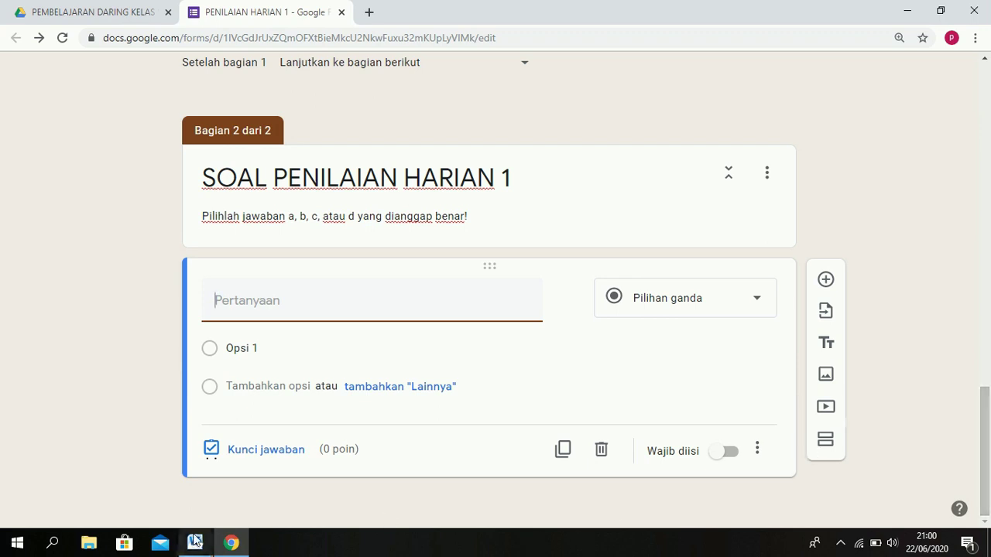
mouse_move(199, 547)
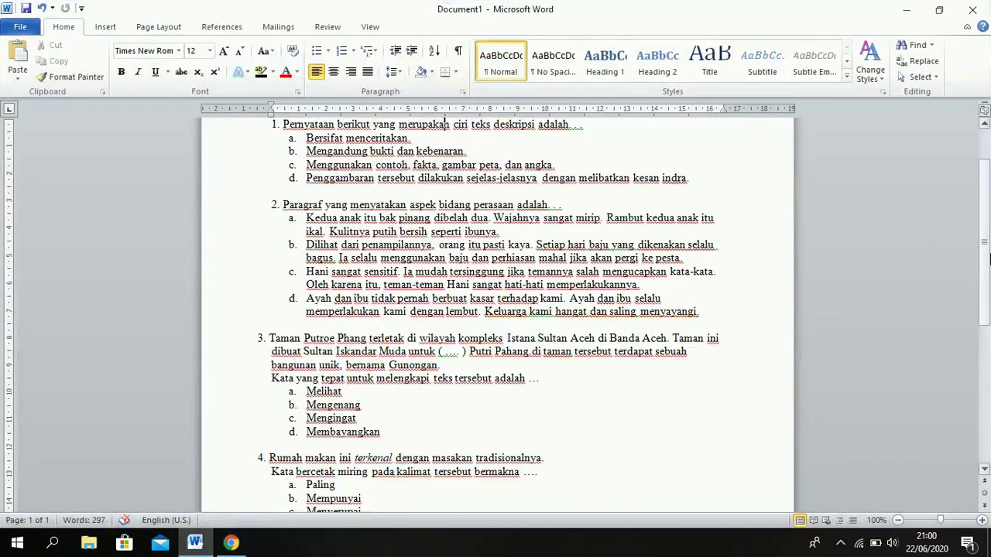
Paste question 1 from Word: 'Pernyataan berikut yang merupakan ciri teks deskripsi adalah. . .'.
scroll(639, 224, up, 1)
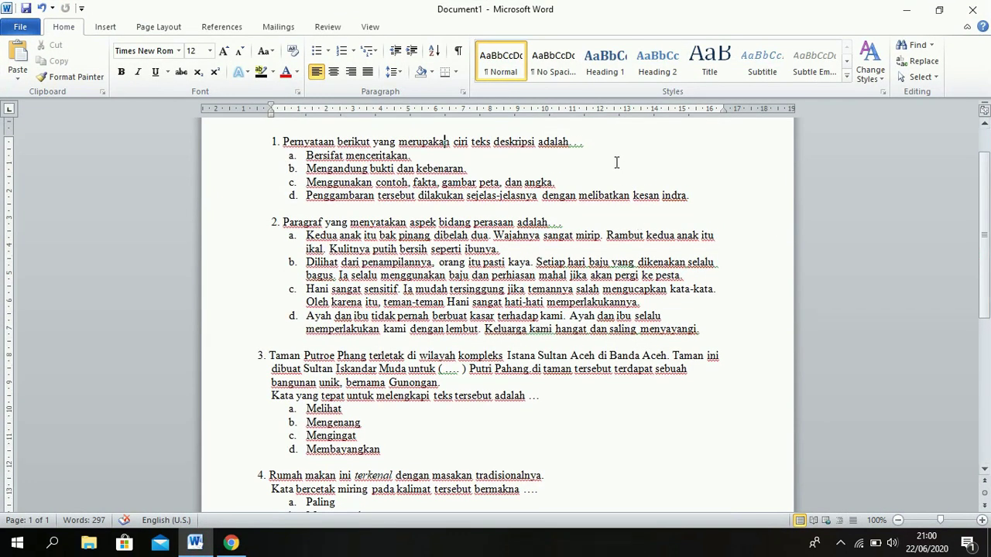
drag(600, 145, 356, 144)
key(shift+Left)
key(shift+Left)
key(shift+Left)
key(shift+Left)
key(shift+Left)
key(shift+Left)
key(shift+Left)
key(shift+Left)
key(shift+Left)
key(shift+Left)
key(shift+Left)
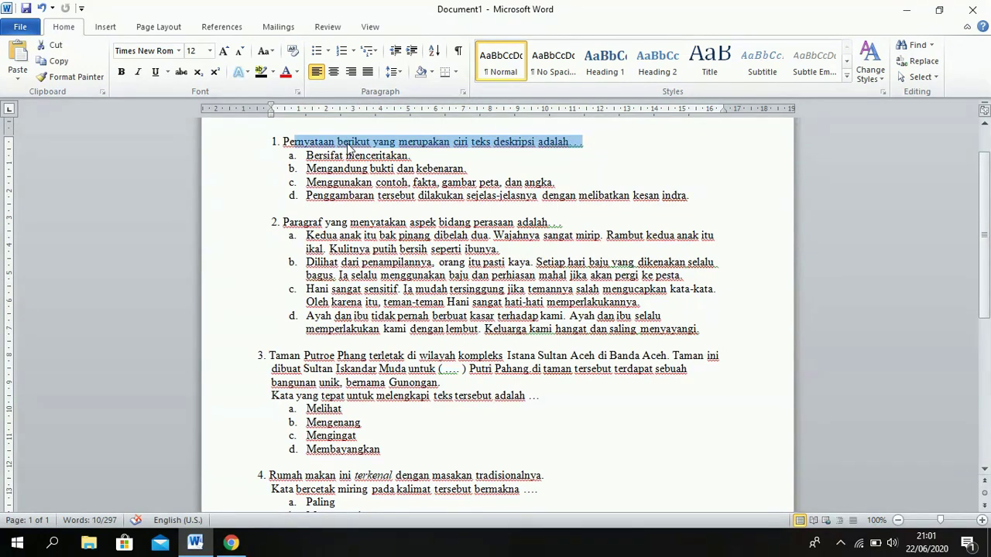
key(shift+Left)
key(ctrl+c)
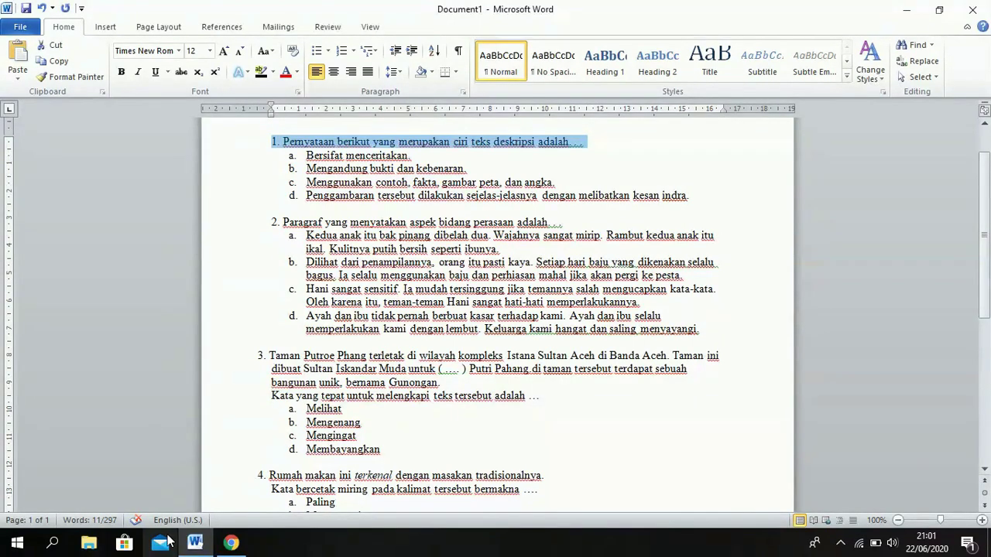
click(230, 544)
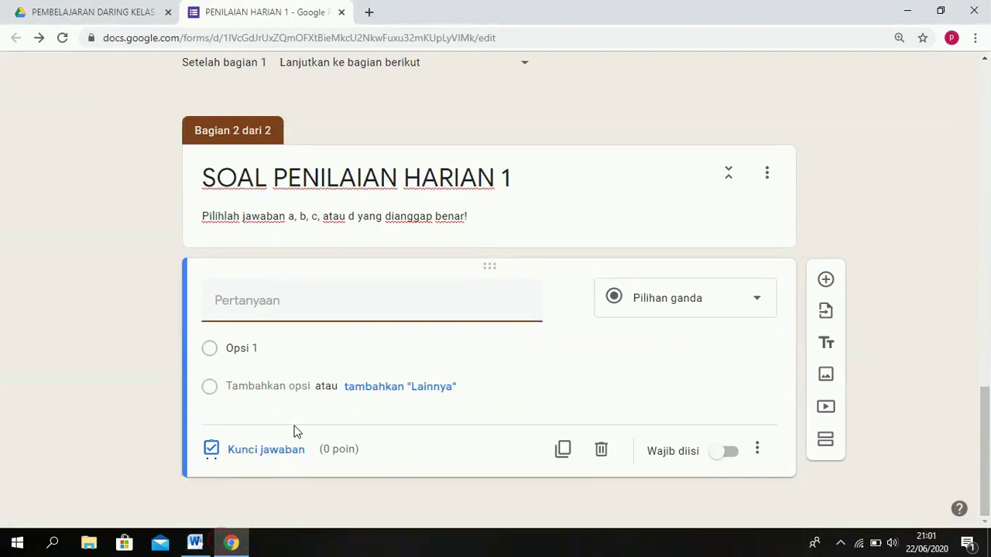
key(ctrl+v)
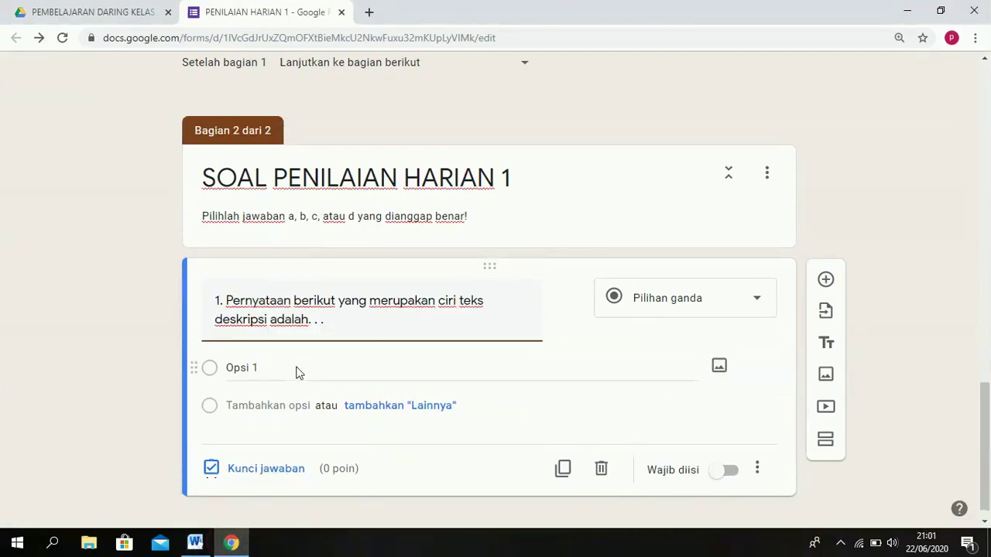
Paste question 1's four answer options a–d from Word into the options.
click(194, 542)
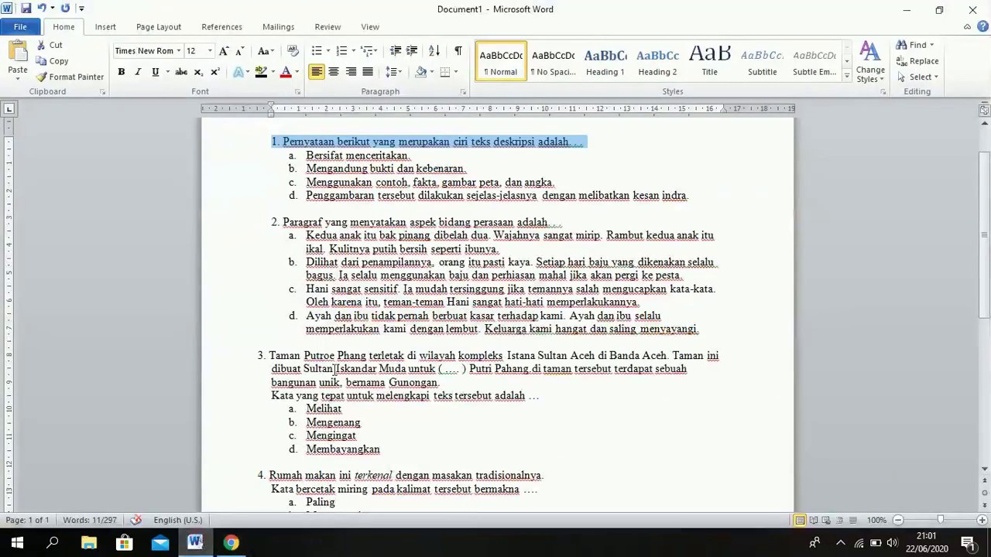
drag(698, 196, 330, 155)
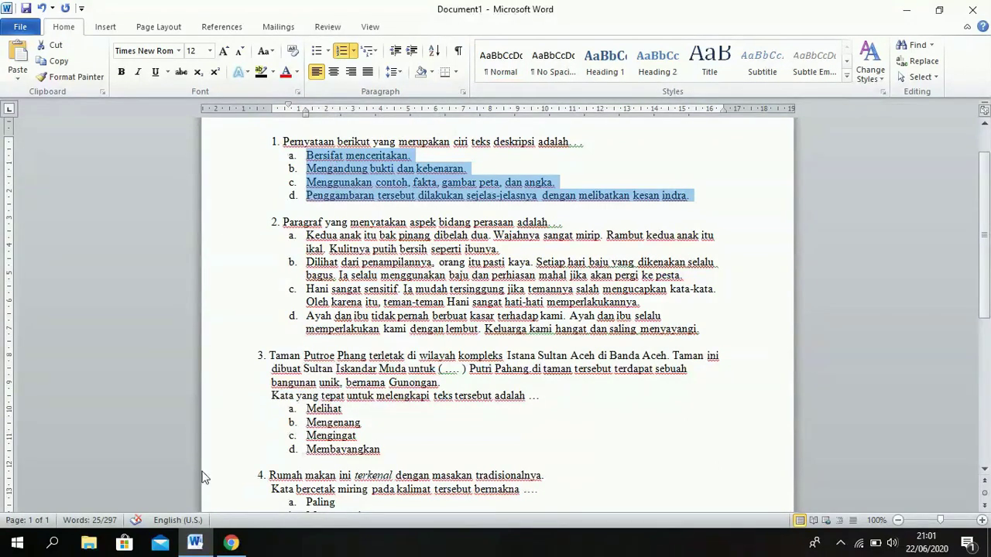
click(231, 543)
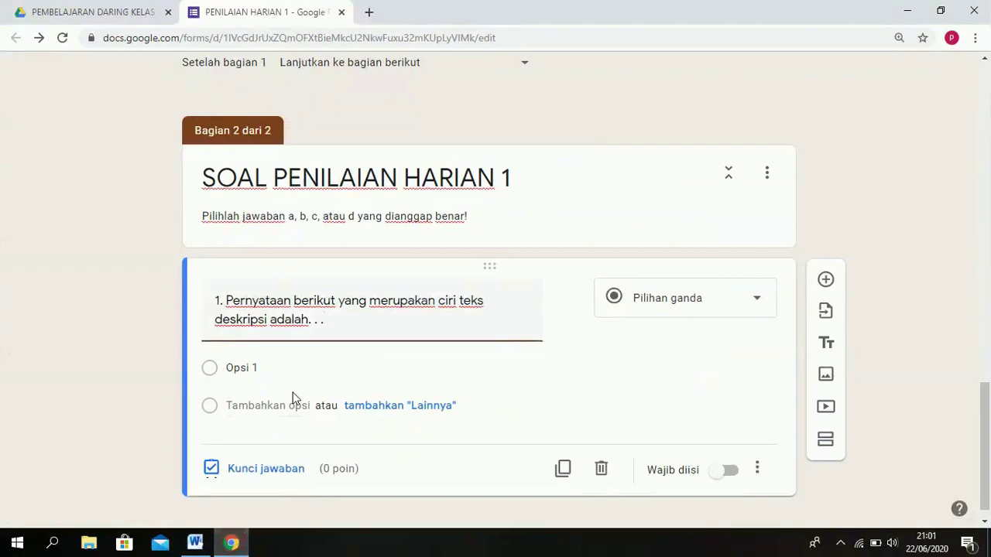
click(254, 372)
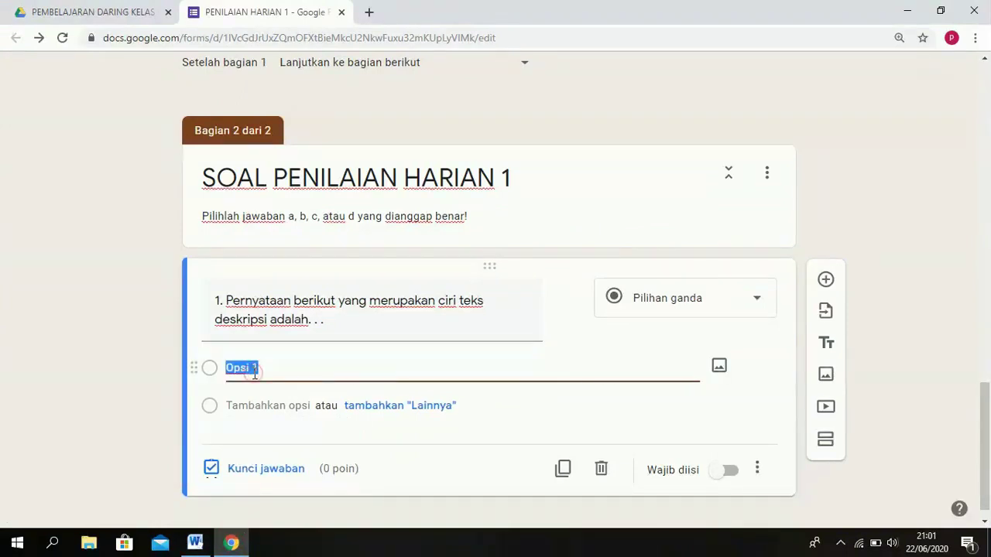
text(a.	Bersifat menceritakan. b.	Mengandung bukti dan kebenaran. c.	Menggunakan contoh, fakta, gambar peta, dan angka. d.	Penggambaran tersebut dilakukan sejelas-jelasnya dengan melibatkan kesan indra.)
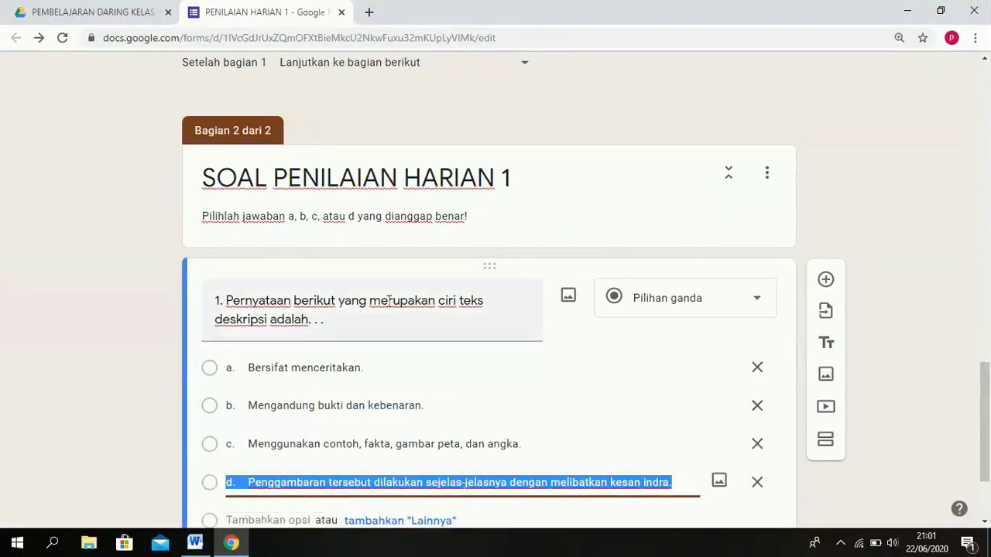
drag(987, 379, 988, 415)
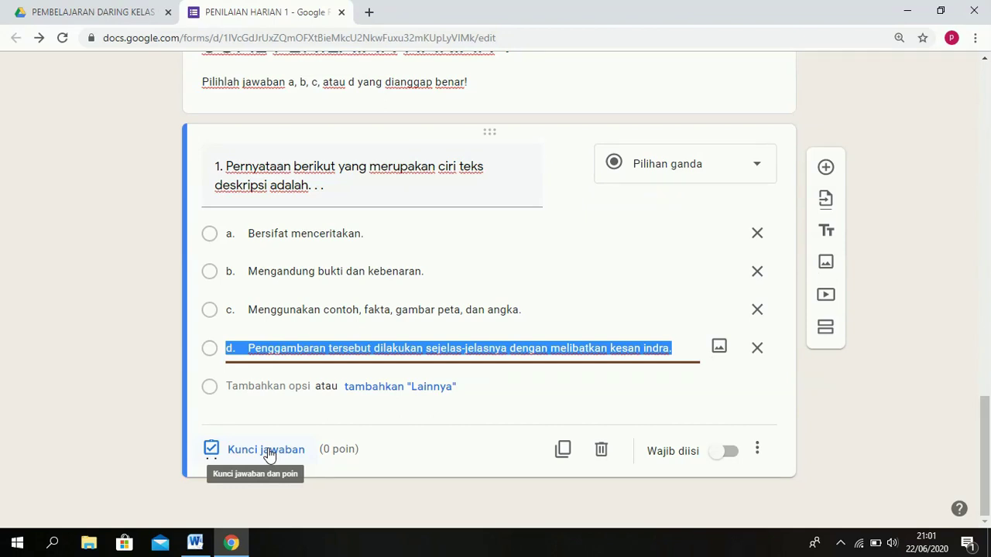
Mark option d correct for 2 points on question 1, then add a new blank question.
click(266, 451)
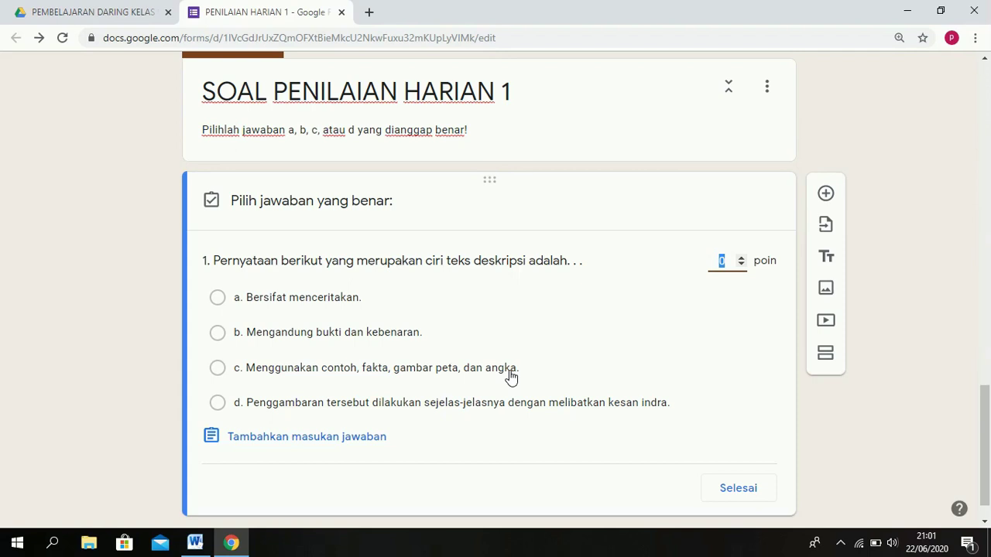
text(2)
click(410, 406)
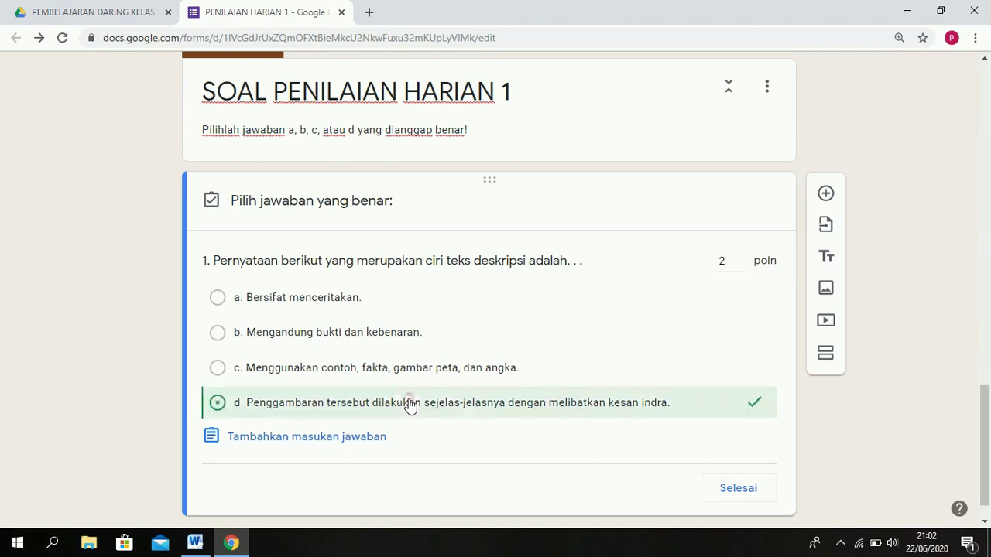
click(739, 488)
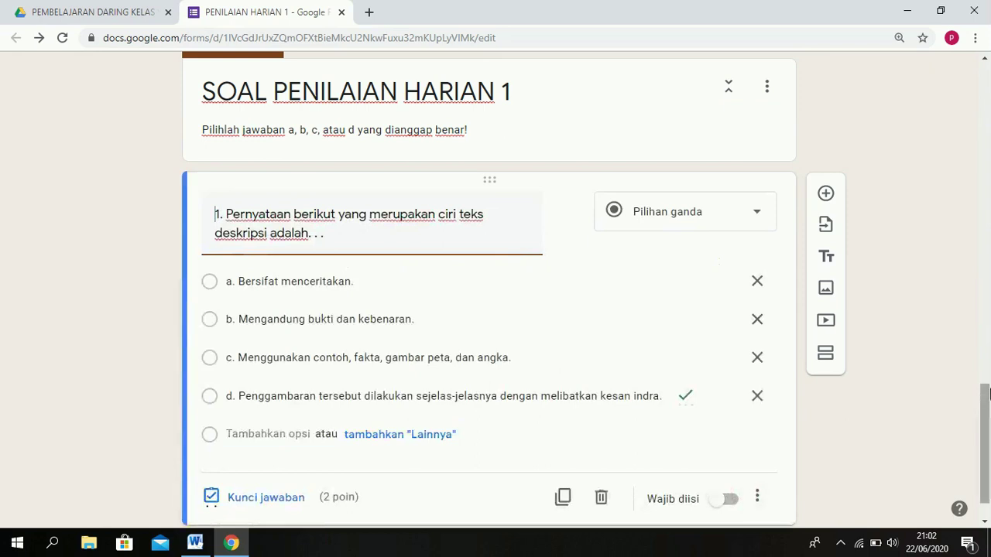
drag(985, 399, 985, 413)
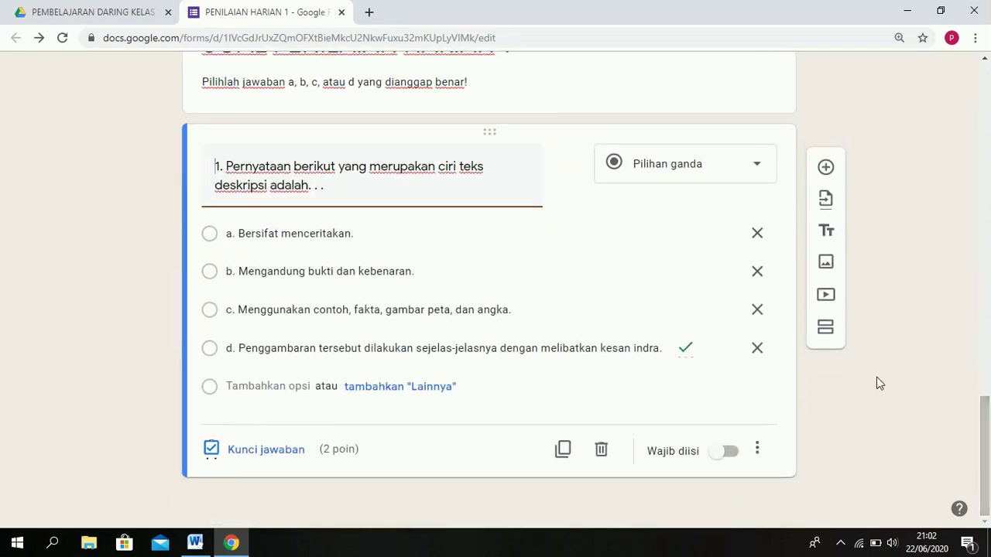
click(826, 170)
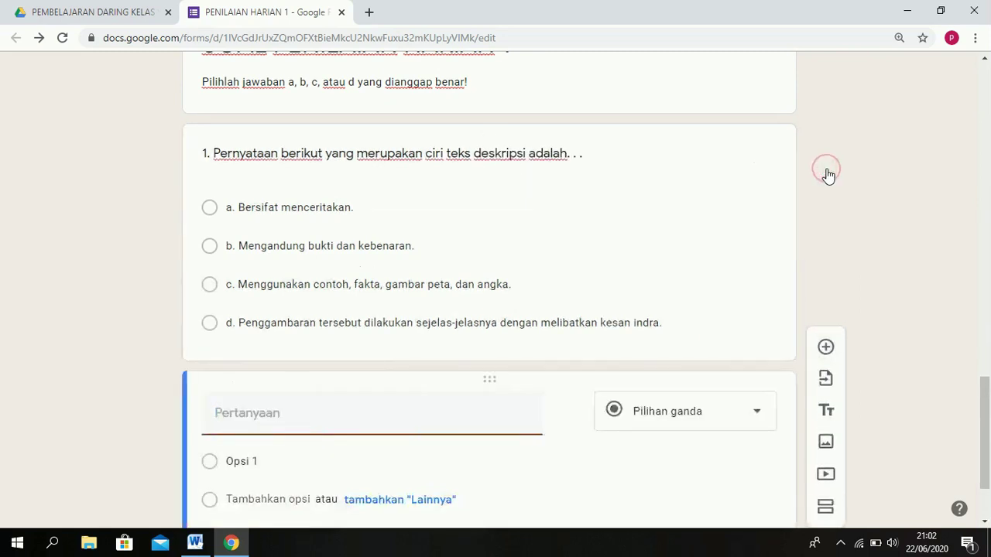
Paste question 2 together with its answer options from Word into the new question.
click(195, 544)
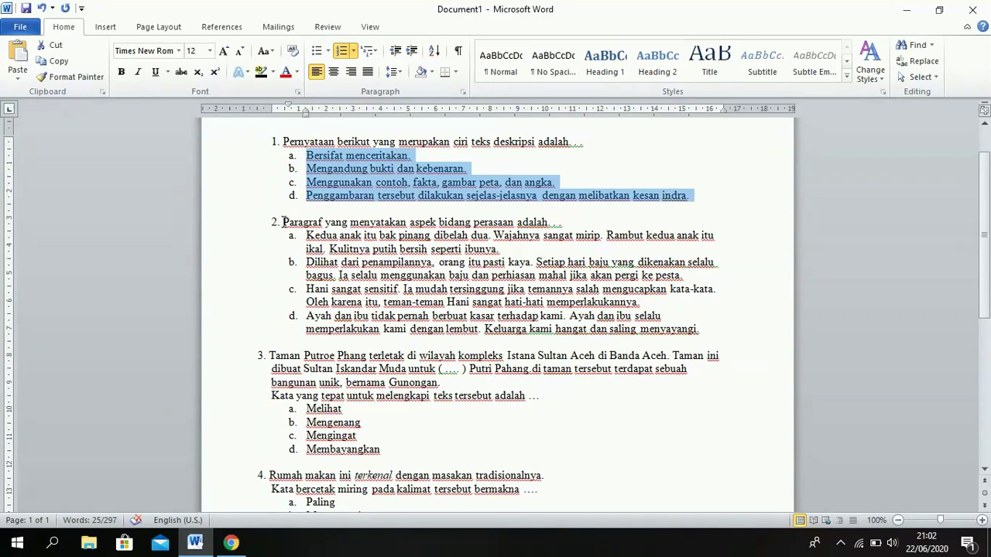
drag(283, 222, 654, 334)
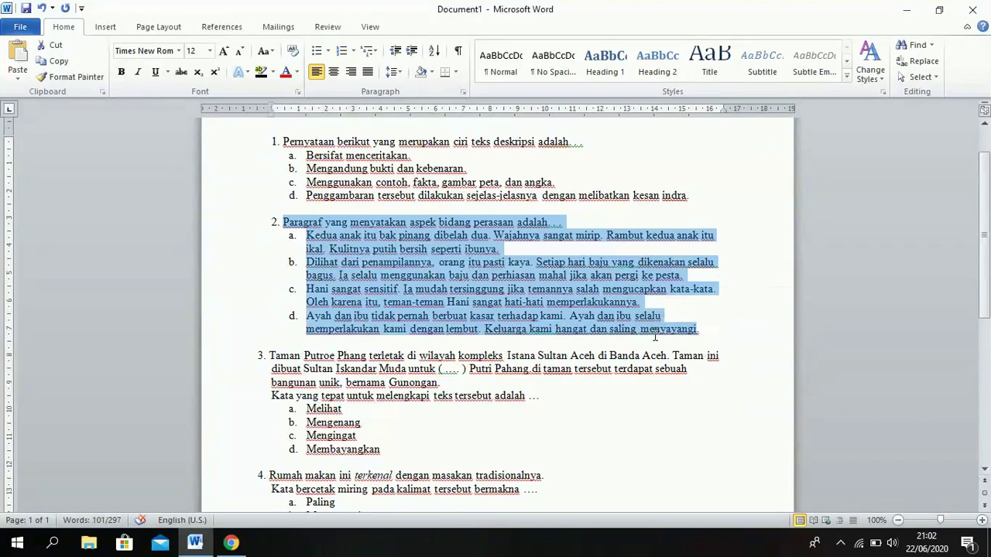
click(230, 544)
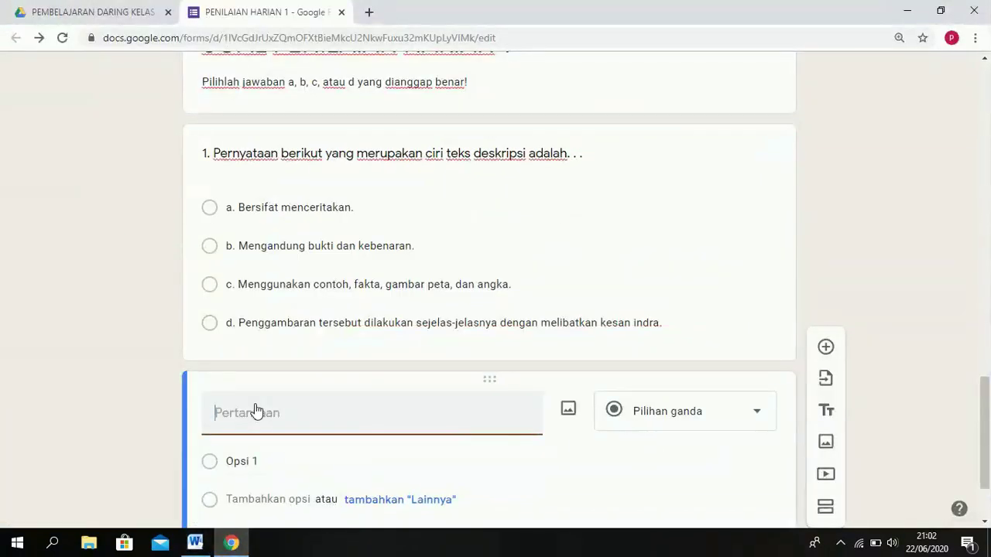
key(ctrl+v)
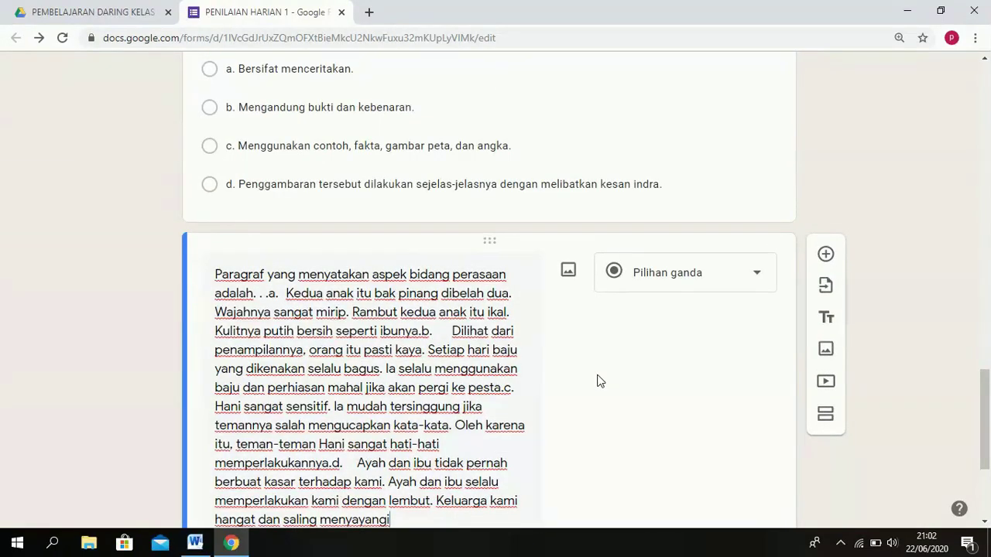
drag(987, 385, 987, 399)
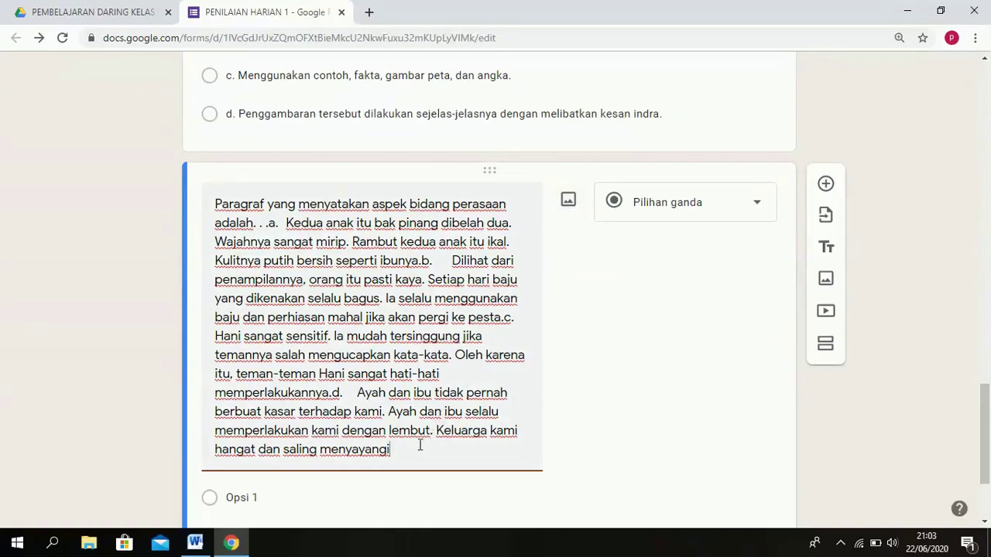
Delete all the wrongly pasted question 2 text so the question is blank again.
key(BackSpace)
key(BackSpace)
key(BackSpace)
key(BackSpace)
key(BackSpace)
key(BackSpace)
key(BackSpace)
key(BackSpace)
key(BackSpace)
key(BackSpace)
key(BackSpace)
key(BackSpace)
key(BackSpace)
key(BackSpace)
key(BackSpace)
key(BackSpace)
key(BackSpace)
key(BackSpace)
key(BackSpace)
key(BackSpace)
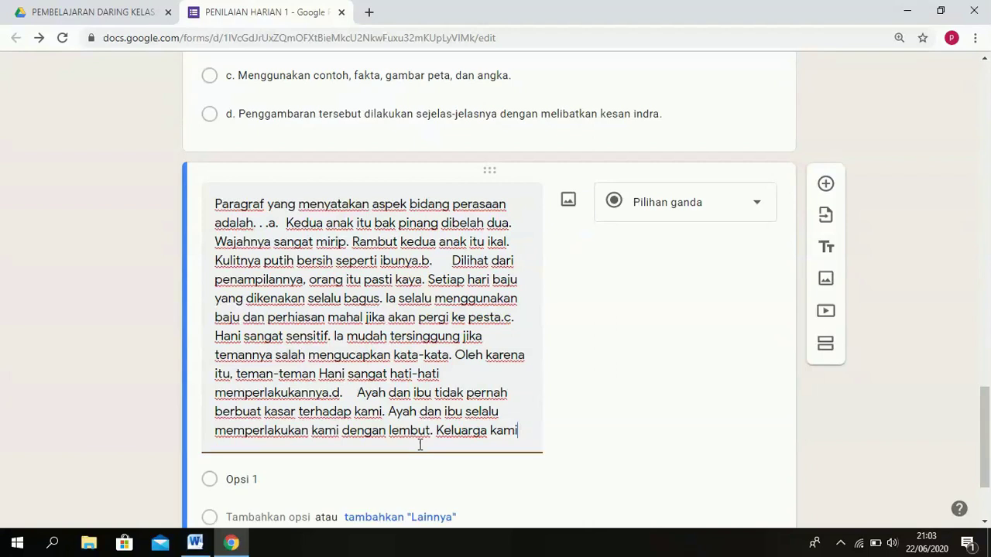
key(BackSpace)
key(BackSpace)
key(BackSpace)
key(BackSpace)
key(BackSpace)
key(BackSpace)
key(BackSpace)
key(BackSpace)
key(BackSpace)
key(BackSpace)
key(BackSpace)
key(BackSpace)
key(BackSpace)
key(BackSpace)
key(BackSpace)
key(BackSpace)
key(BackSpace)
key(BackSpace)
key(BackSpace)
key(BackSpace)
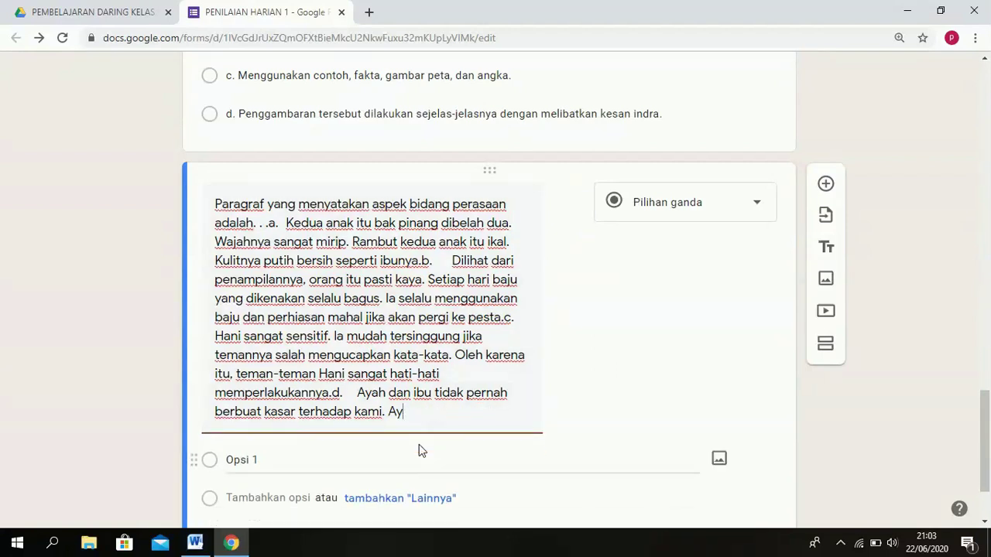
key(BackSpace)
key(BackSpace)
key(BackSpace)
key(BackSpace)
key(BackSpace)
key(BackSpace)
key(BackSpace)
key(BackSpace)
key(BackSpace)
key(BackSpace)
key(BackSpace)
key(BackSpace)
key(BackSpace)
key(BackSpace)
key(BackSpace)
key(BackSpace)
key(BackSpace)
key(BackSpace)
key(BackSpace)
key(BackSpace)
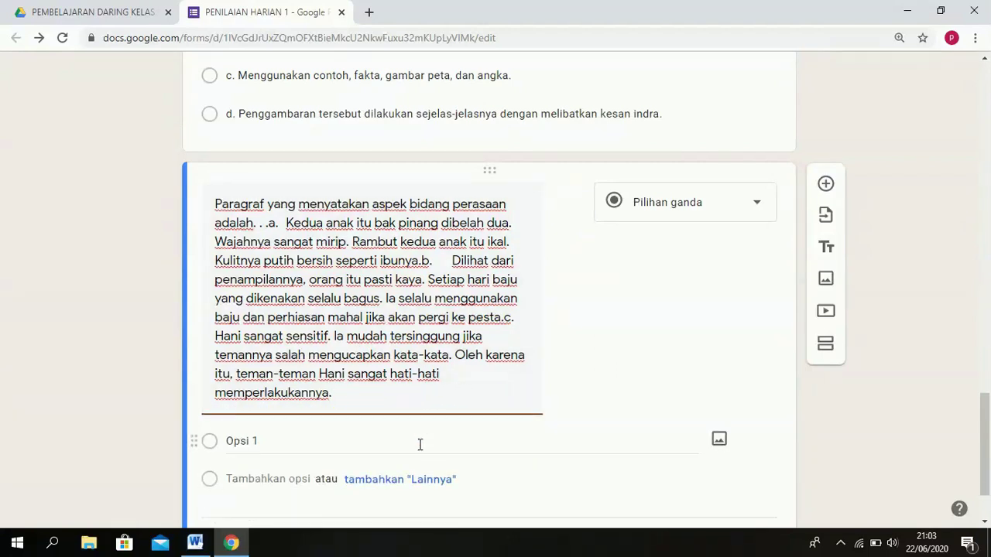
key(BackSpace)
key(BackSpace)
key(BackSpace)
key(BackSpace)
key(BackSpace)
key(BackSpace)
key(BackSpace)
key(BackSpace)
key(BackSpace)
key(BackSpace)
key(BackSpace)
key(BackSpace)
key(BackSpace)
key(BackSpace)
key(BackSpace)
key(BackSpace)
key(BackSpace)
key(BackSpace)
key(BackSpace)
key(BackSpace)
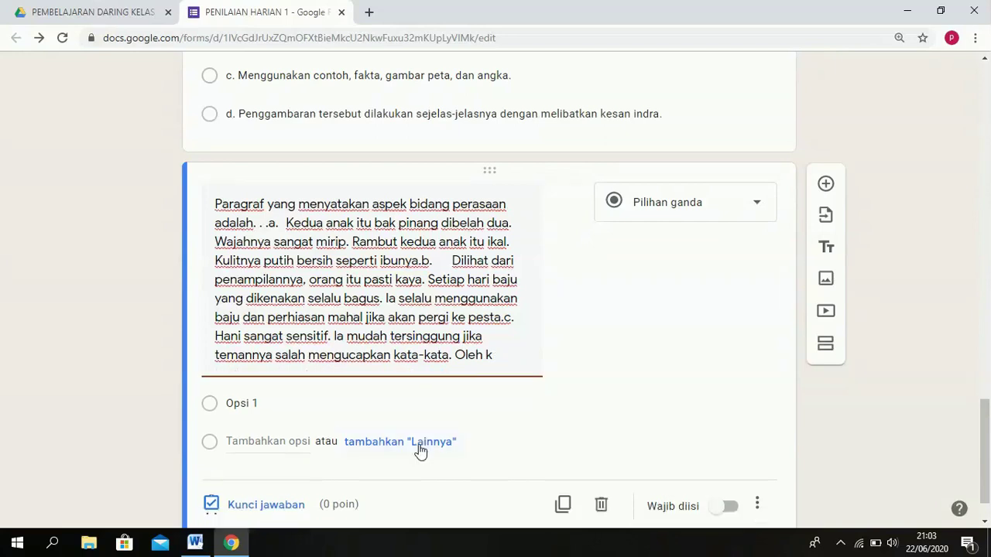
key(BackSpace)
key(BackSpace)
key(BackSpace)
key(BackSpace)
key(BackSpace)
double_click(333, 281)
key(ctrl+a)
key(BackSpace)
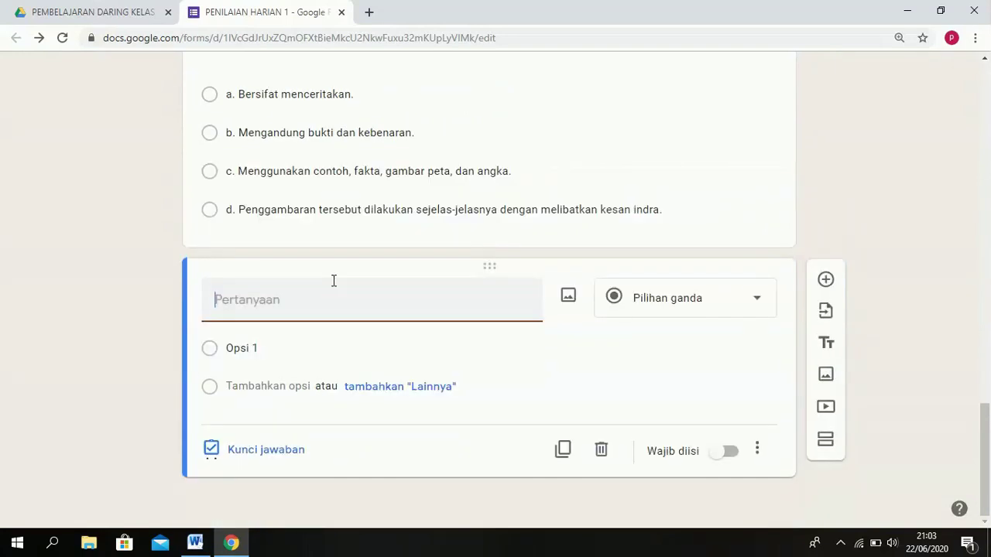
click(196, 542)
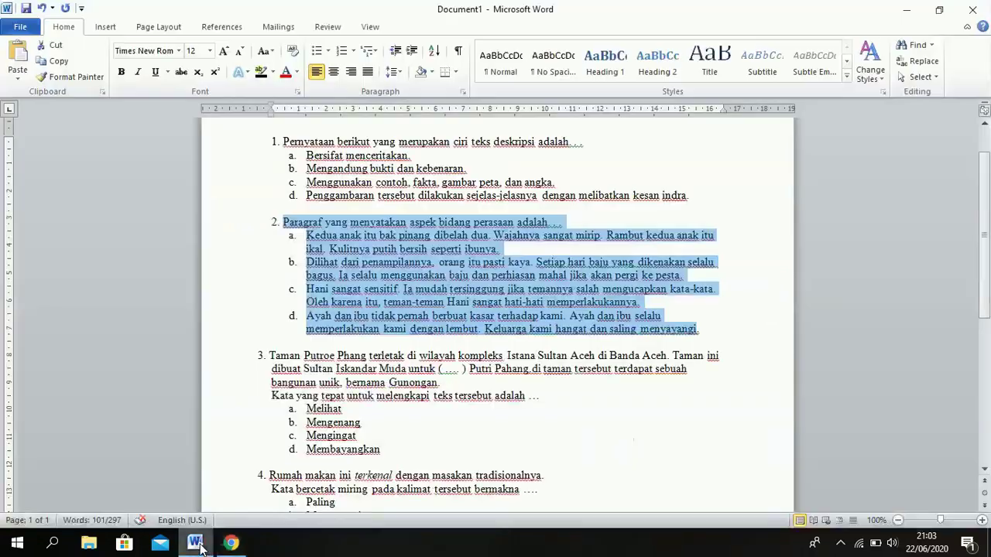
Paste only question 2's line, 'Paragraf yang menyatakan aspek bidang perasaan adalah. . .', as the question.
click(355, 278)
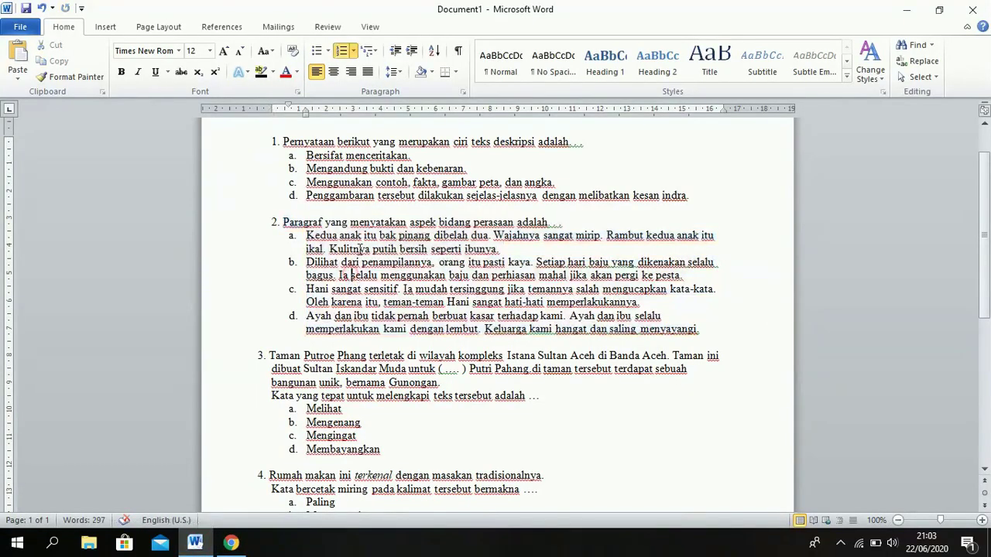
triple_click(359, 224)
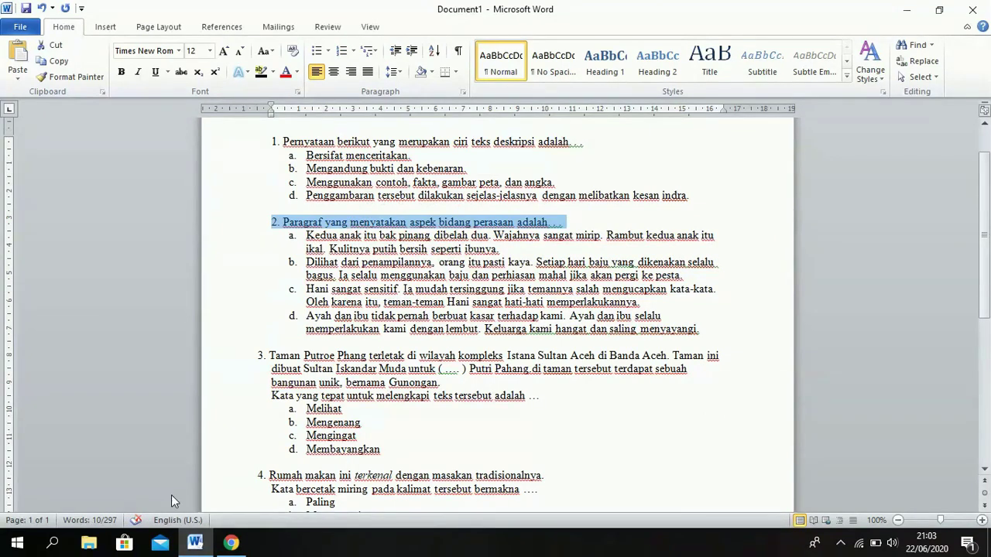
click(229, 544)
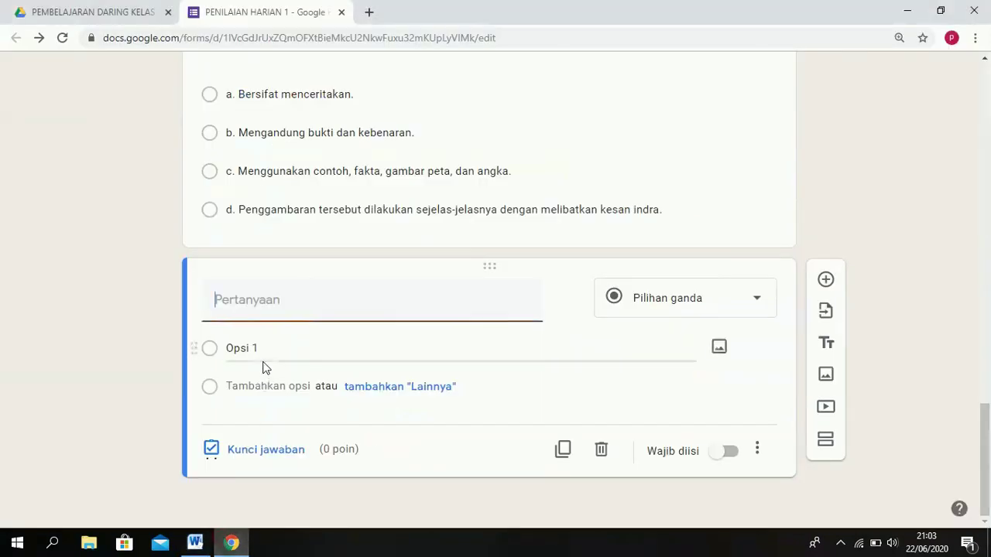
text(2. Paragraf yang menyatakan aspek bidang perasaan adalah. . .)
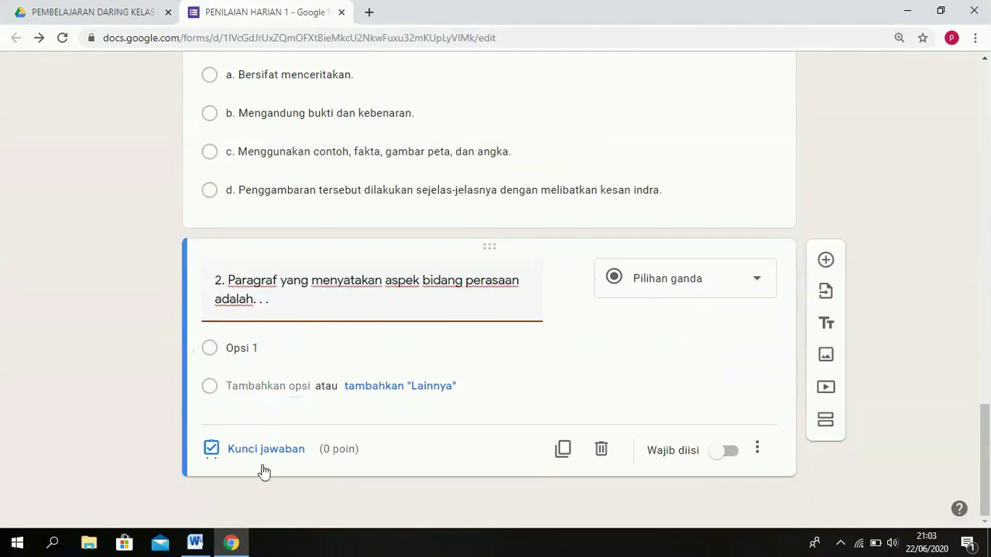
Paste question 2's options a–d from Word and remove the leftover empty option.
click(195, 542)
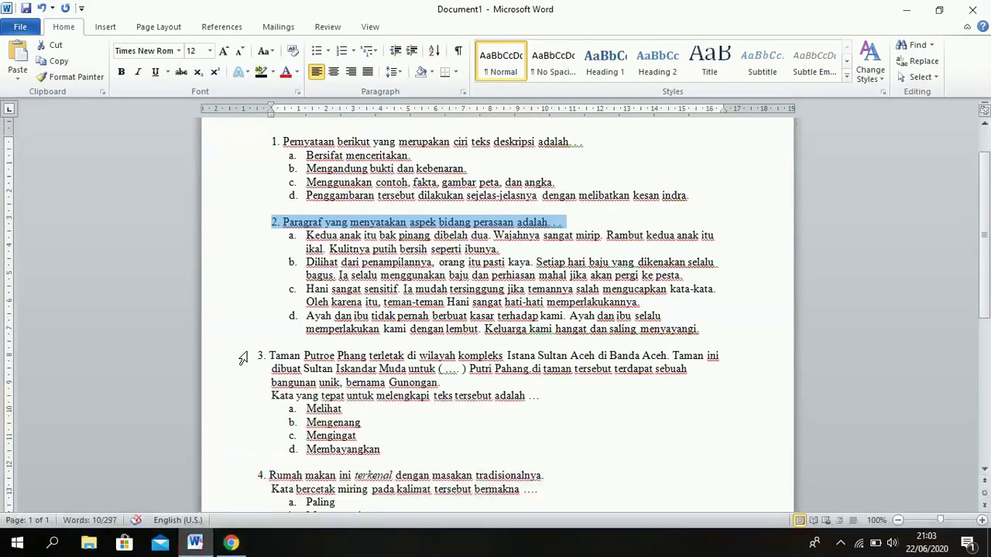
drag(307, 235, 774, 347)
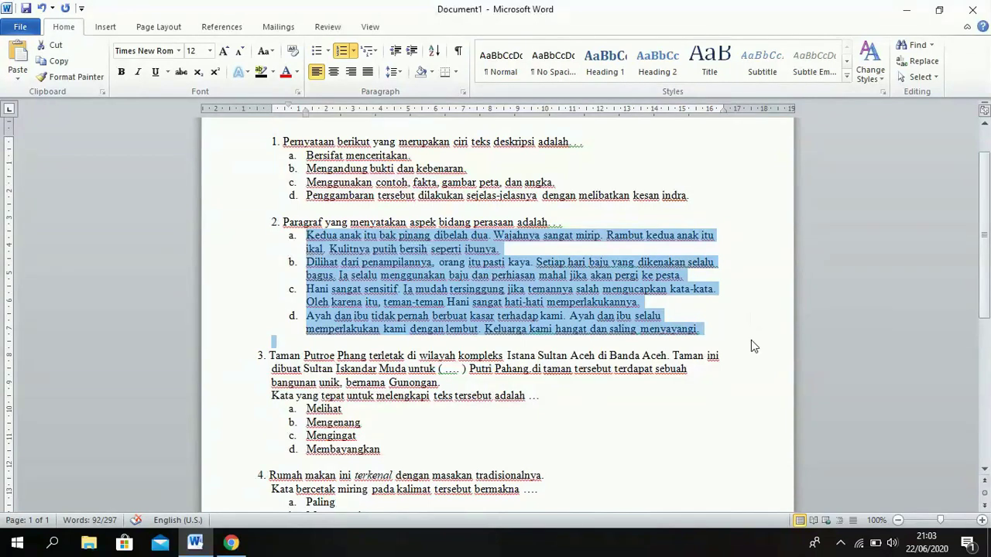
click(236, 545)
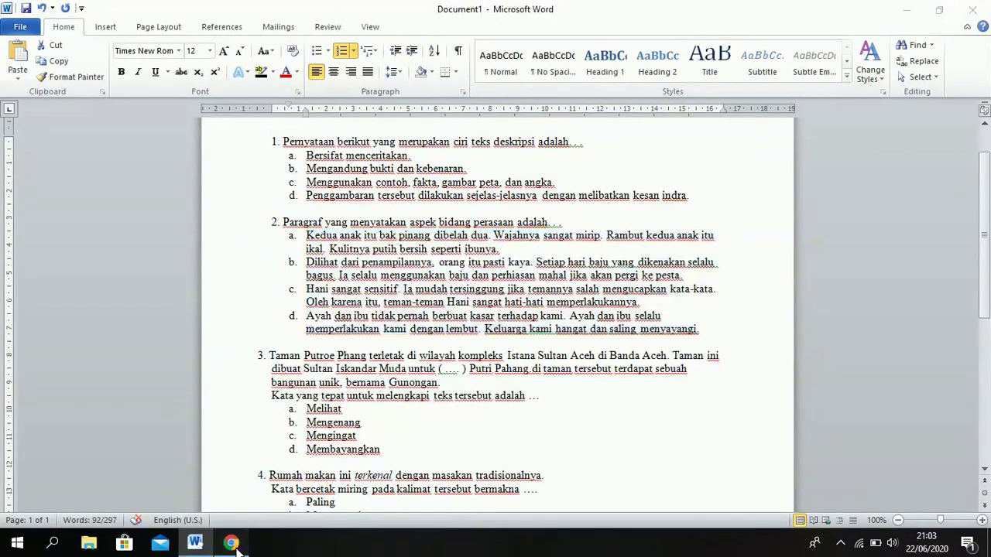
click(273, 350)
key(ctrl+v)
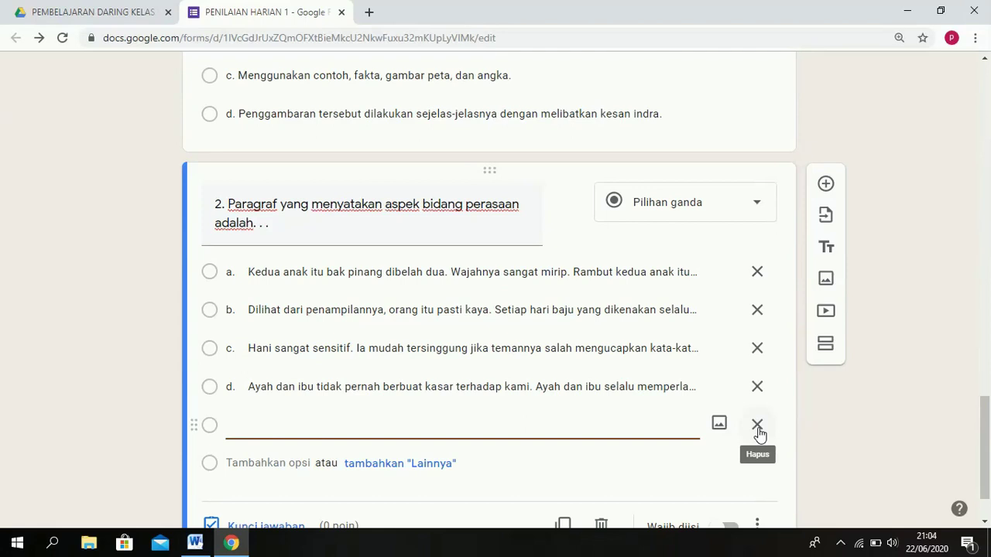
click(757, 426)
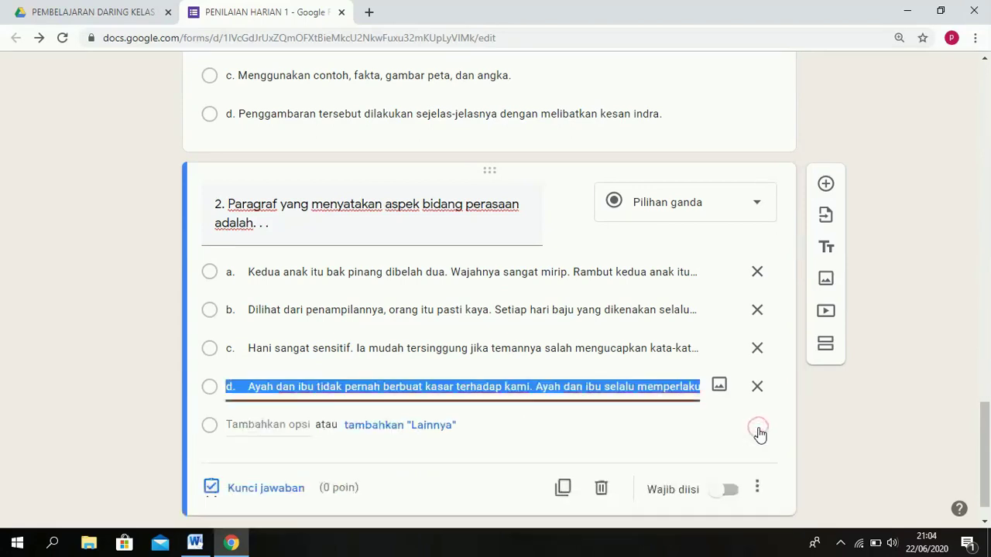
Set option d as question 2's correct answer, worth 2 points.
click(289, 486)
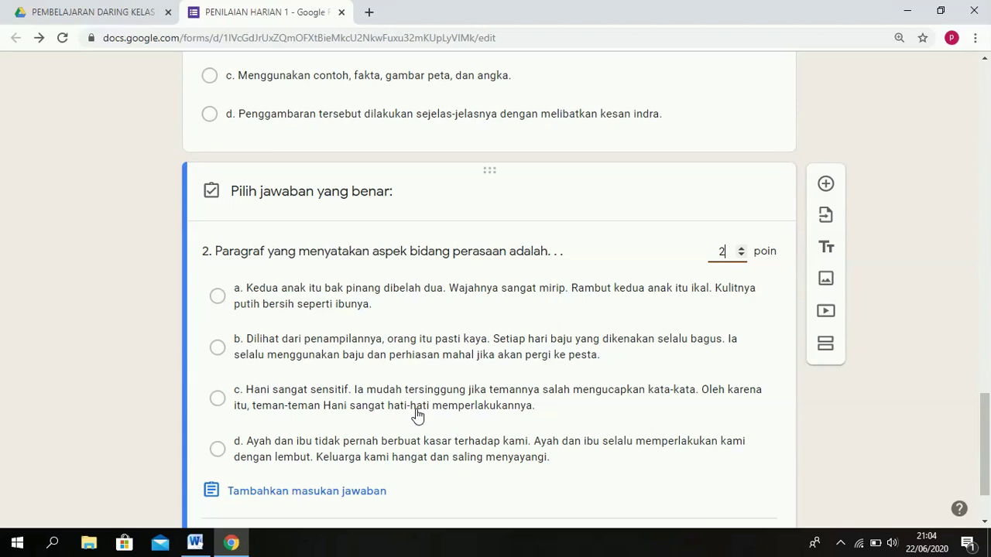
click(433, 449)
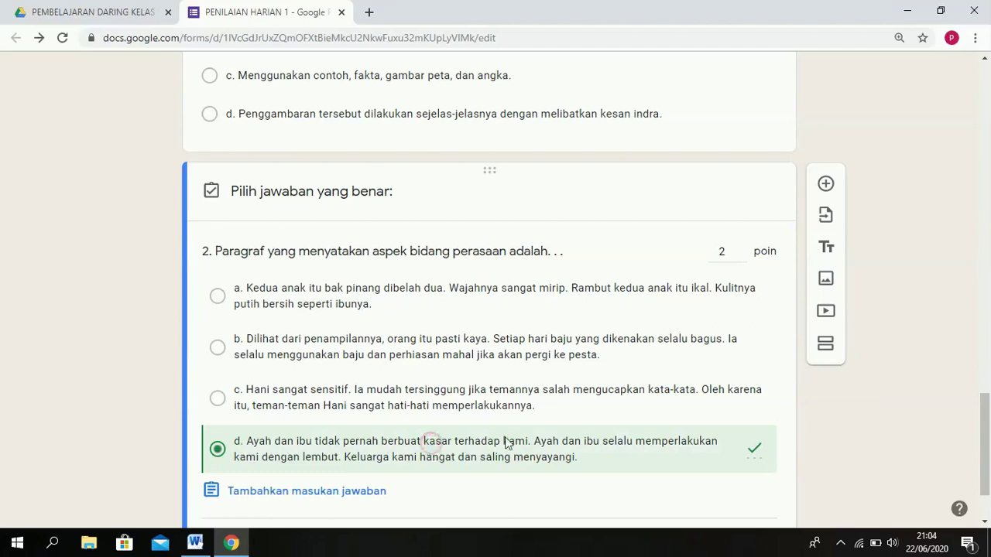
scroll(989, 435, down, 1)
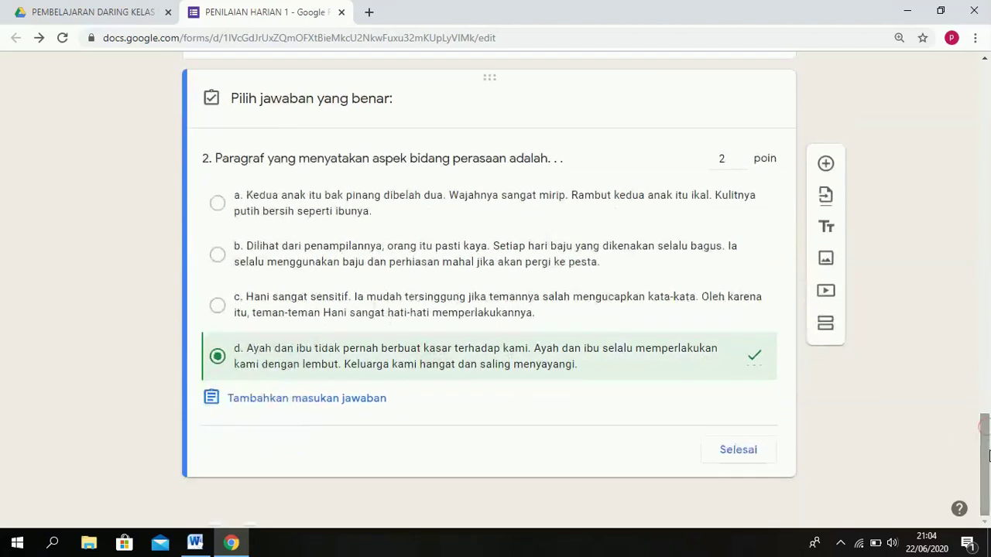
click(738, 452)
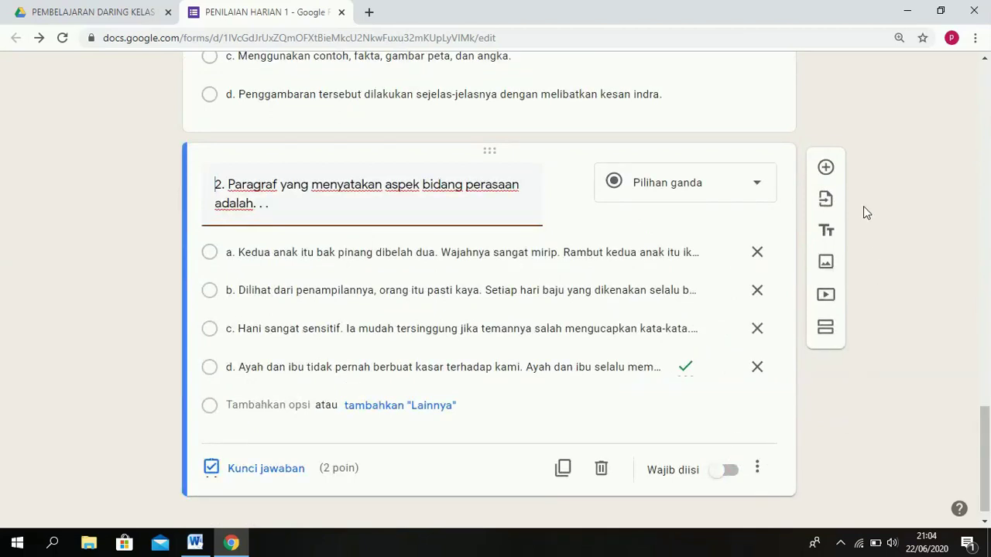
Add a new question and paste question 3's passage from Word into it.
click(825, 169)
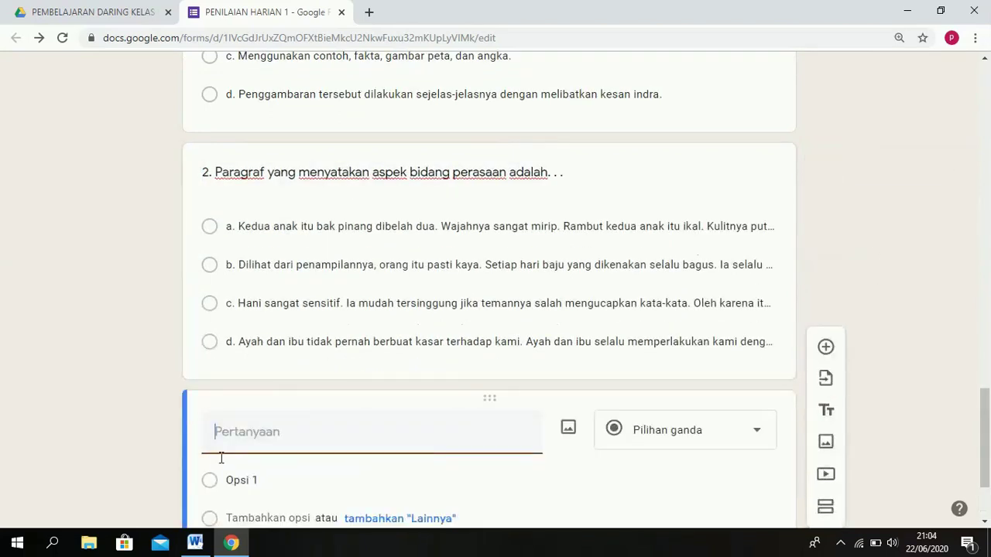
click(195, 542)
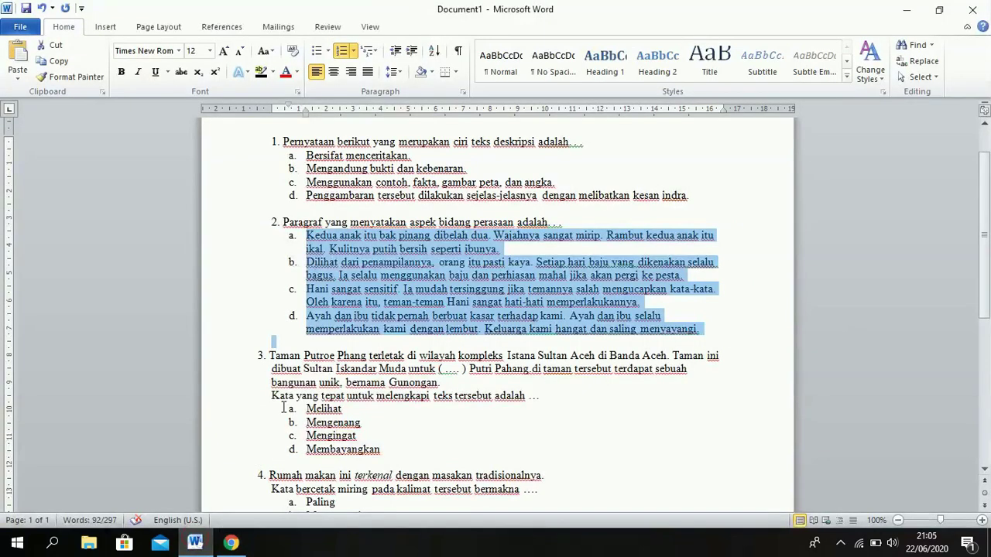
drag(269, 356, 348, 381)
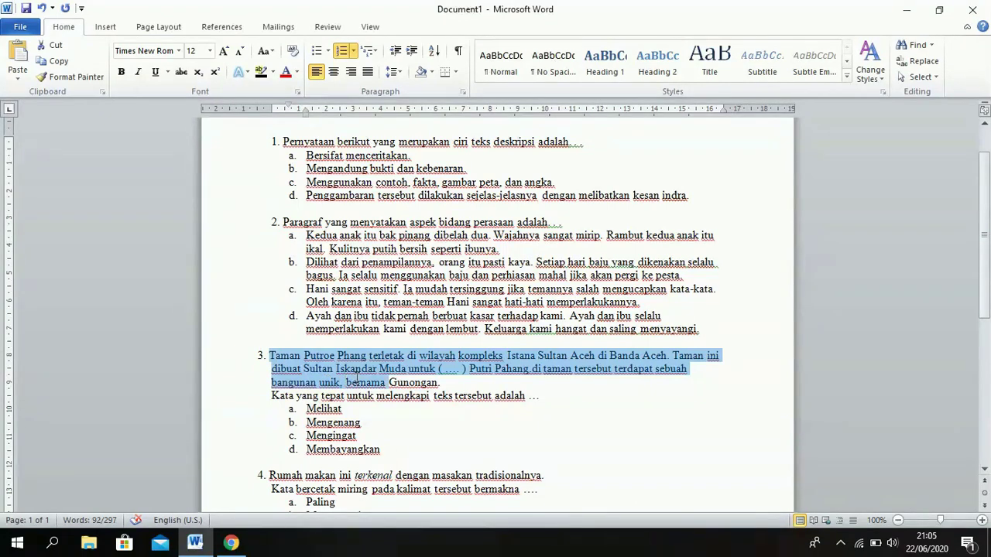
drag(391, 381, 546, 396)
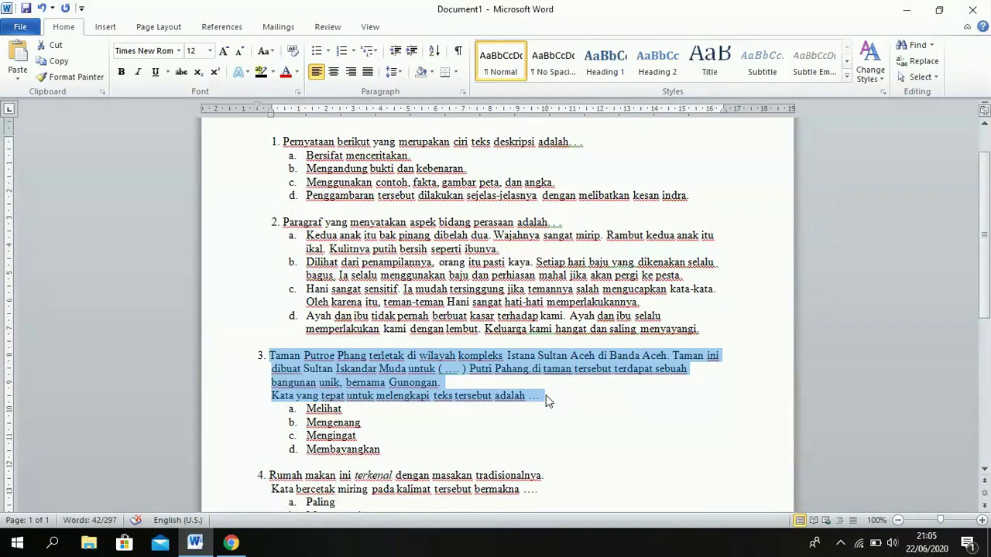
click(230, 543)
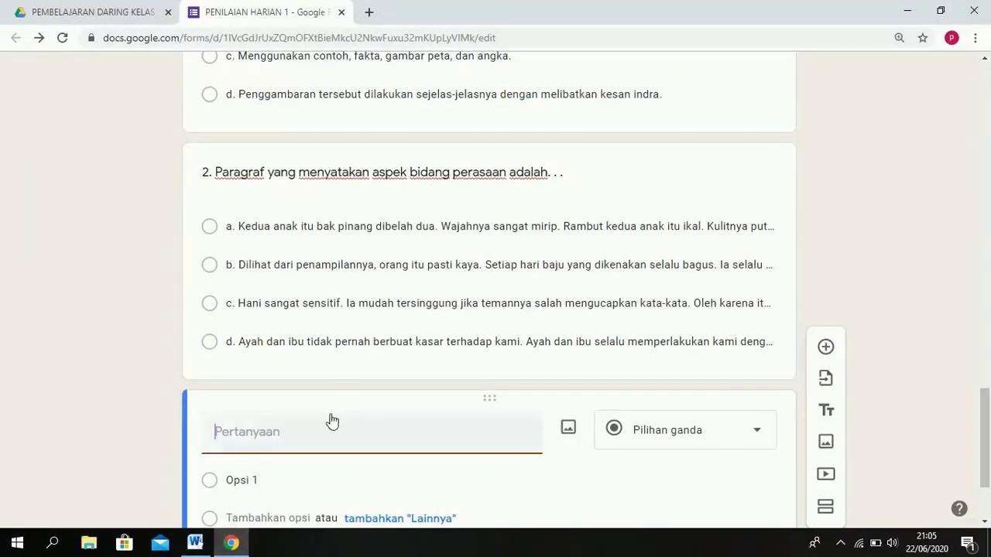
text(Taman Putroe Phang terletak di wilayah kompleks Istana Sultan Aceh di Banda Aceh. Taman ini dibuat Sultan Iskandar Muda untuk ( .... ) Putri Pahang.di taman tersebut terdapat sebuah bangunan unik, bernama Gunongan.Kata yang tepat untuk melengkapi teks tersebut adalah ...)
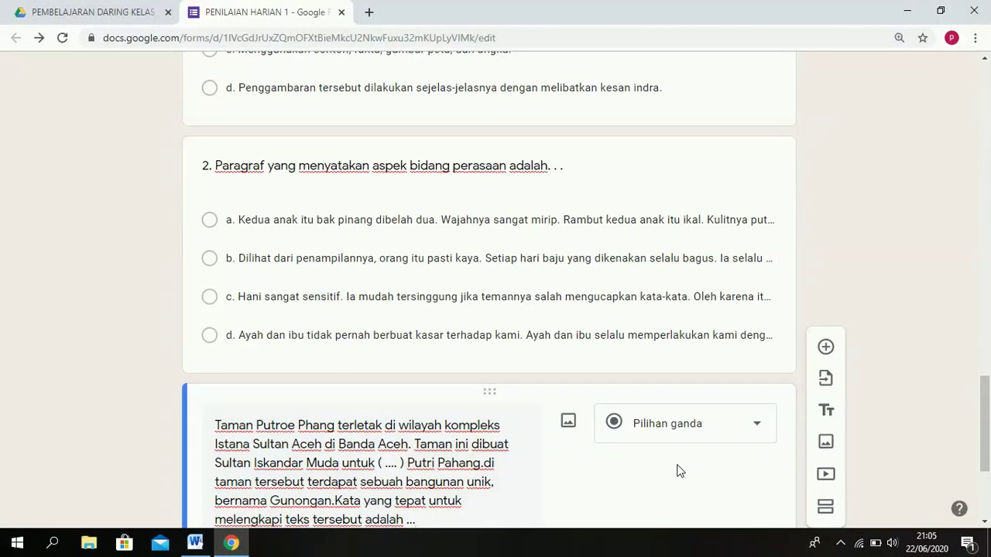
drag(987, 400, 989, 439)
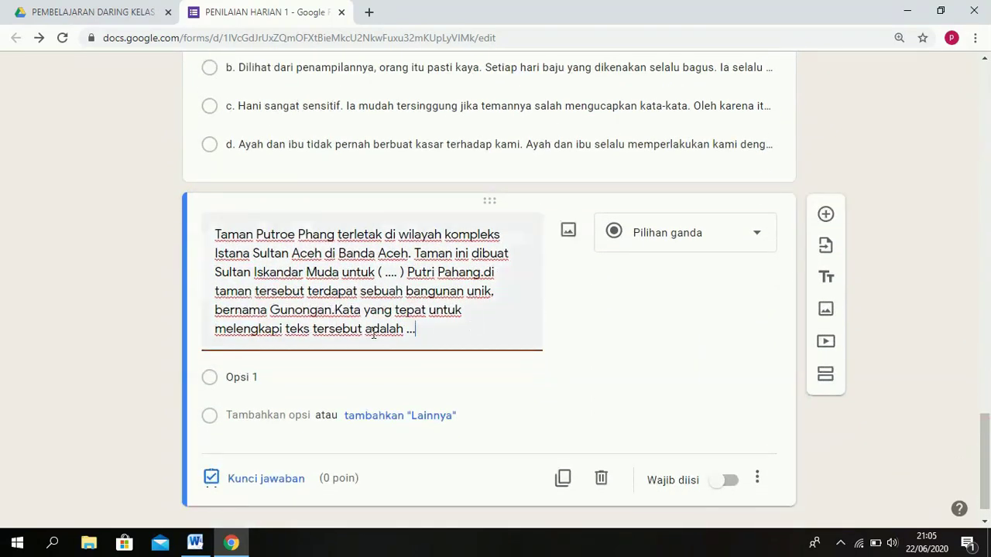
Undo the pasted question 3 text, leaving the new question's title empty.
click(196, 539)
click(254, 426)
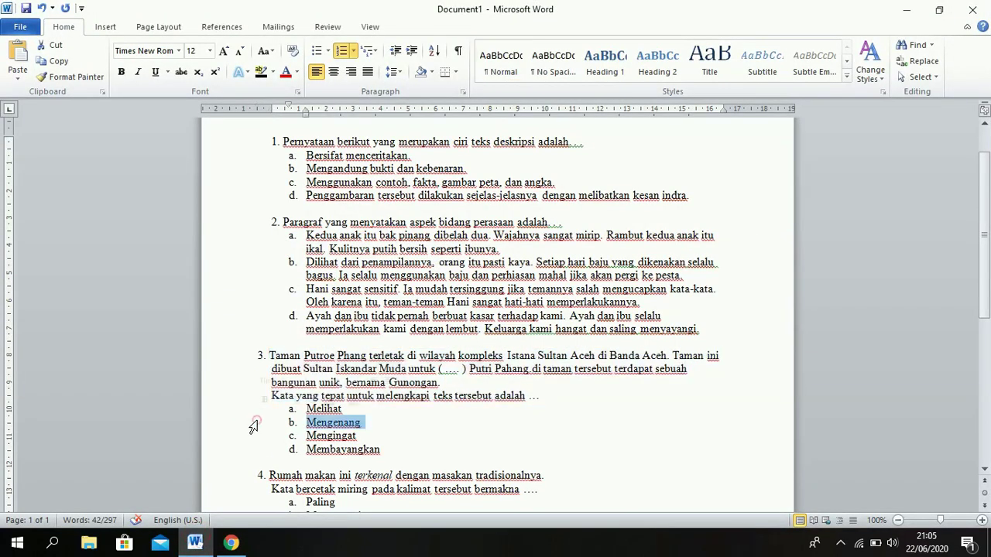
click(485, 436)
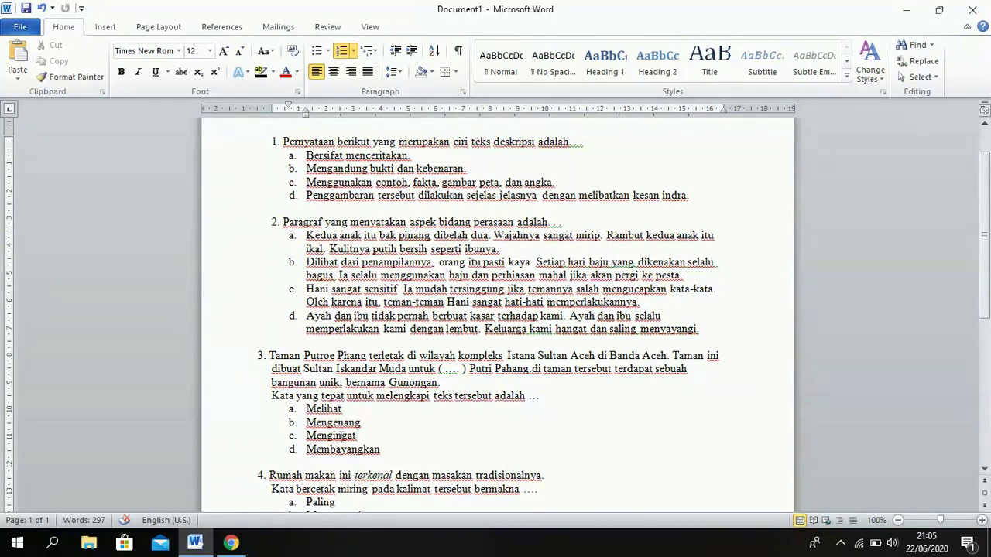
click(226, 544)
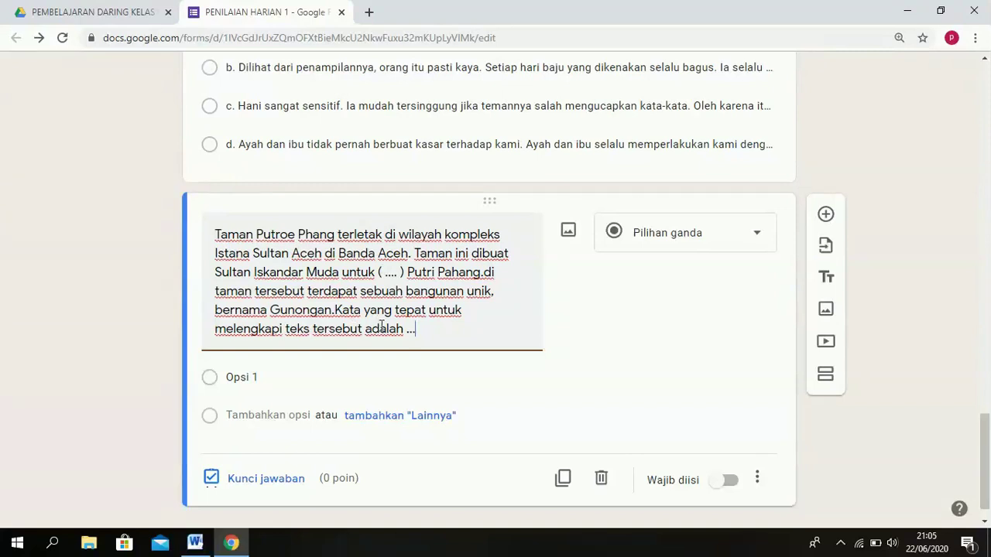
key(ctrl+z)
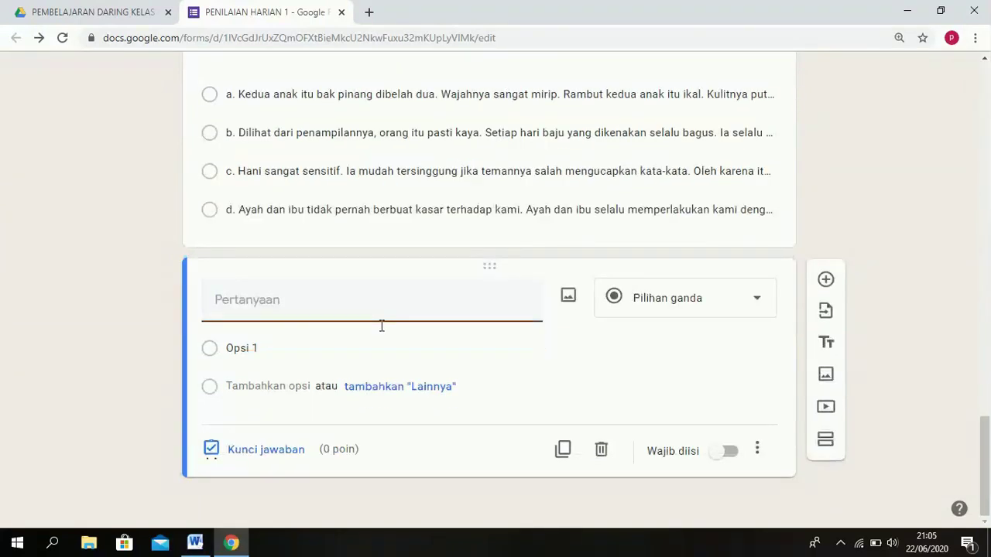
Launch Snipping Tool from Windows search over the Word document.
click(198, 544)
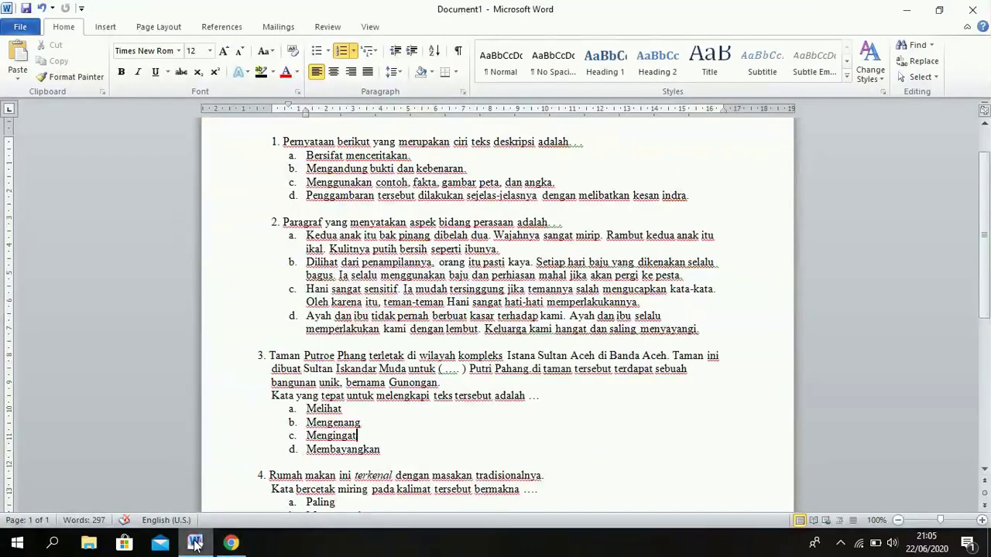
click(52, 545)
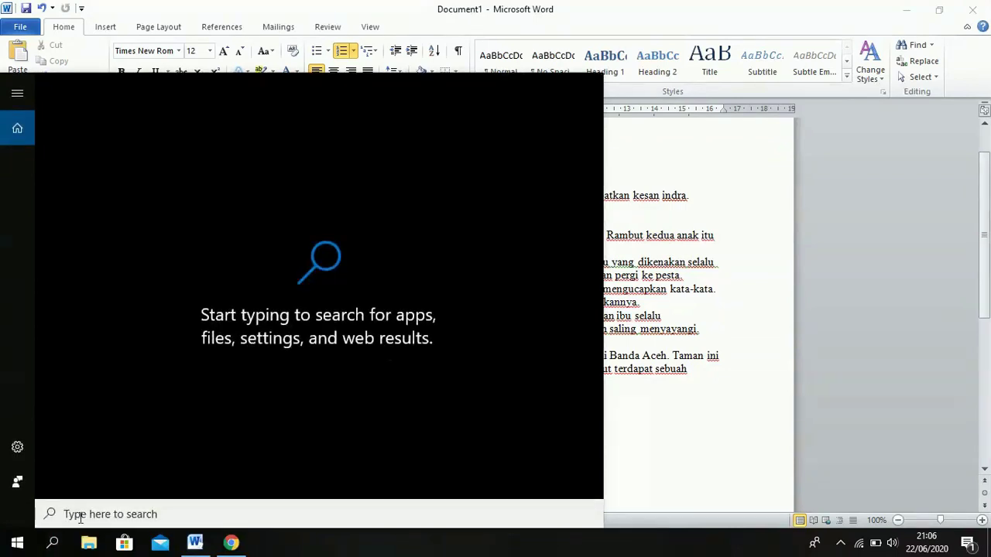
text(s)
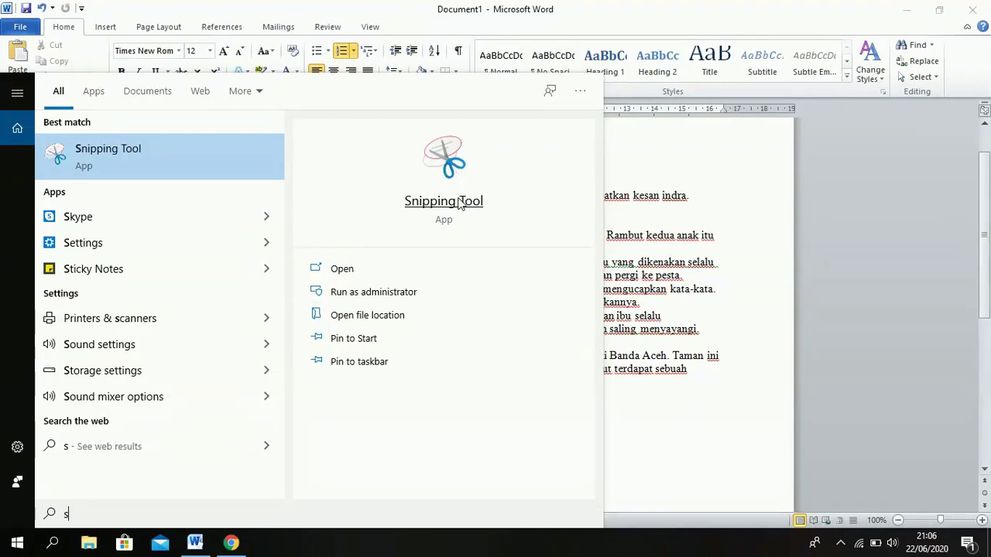
click(459, 203)
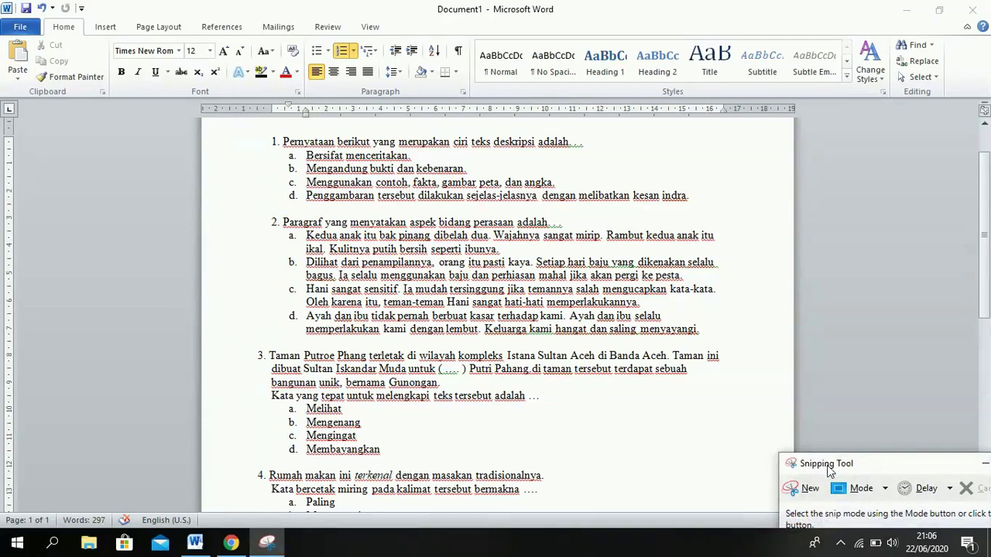
Snip question 3's passage and save it as the PNG 'Capture' in Downloads.
click(805, 489)
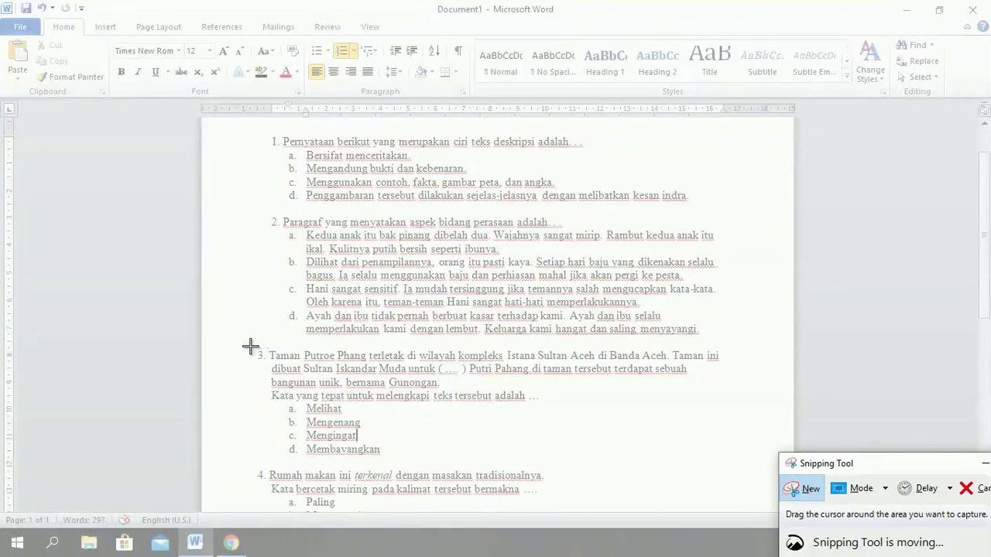
drag(249, 346, 733, 391)
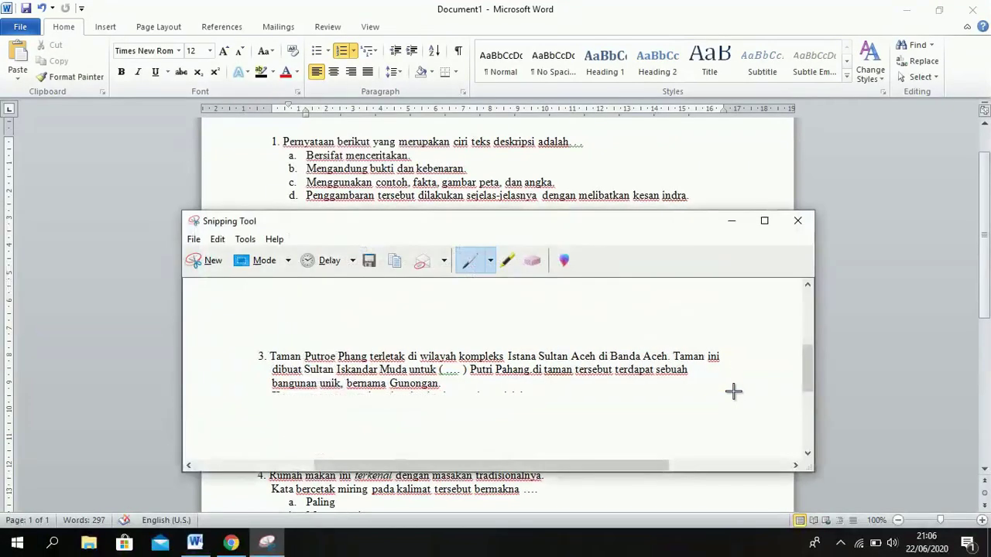
click(368, 267)
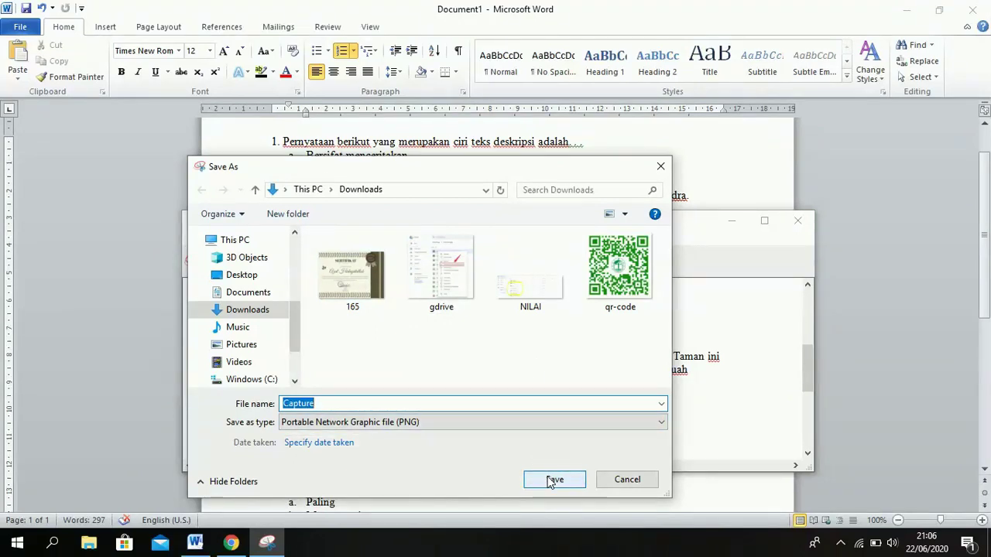
click(554, 480)
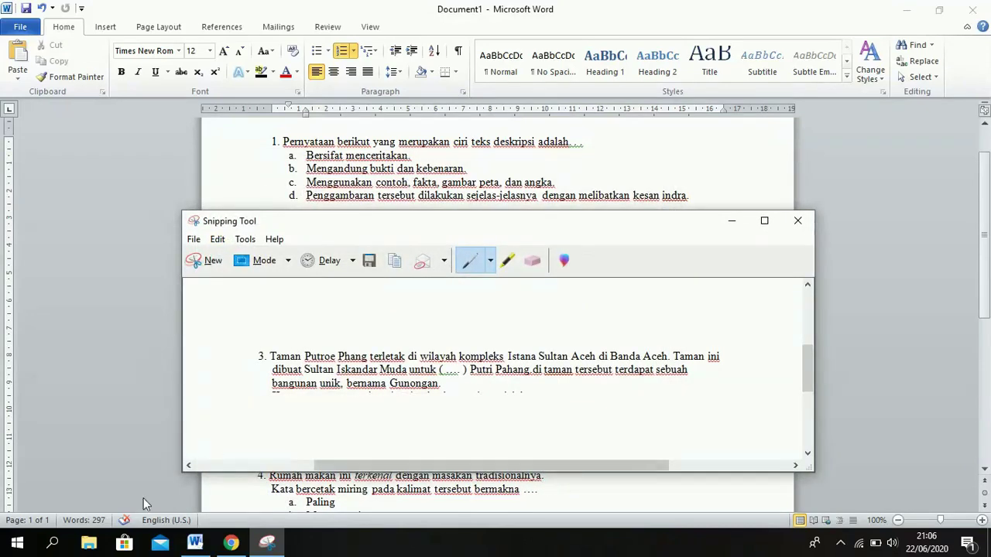
Upload the Capture screenshot from Downloads as the new question's image.
mouse_move(232, 543)
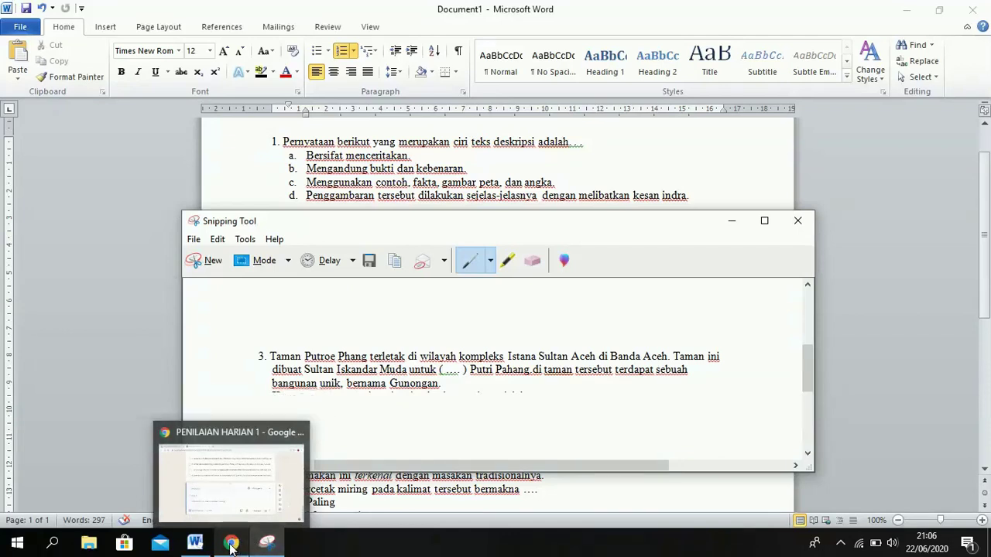
click(230, 545)
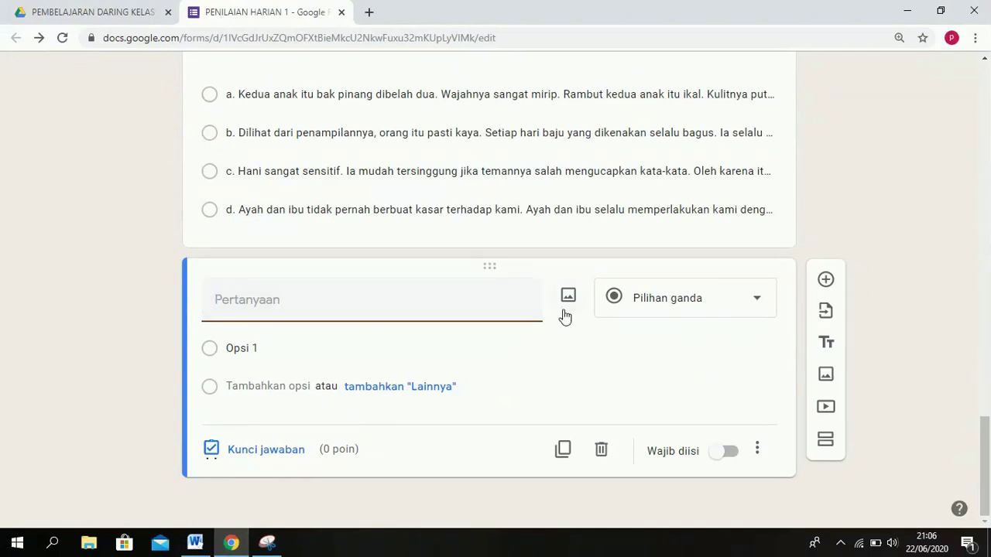
click(569, 294)
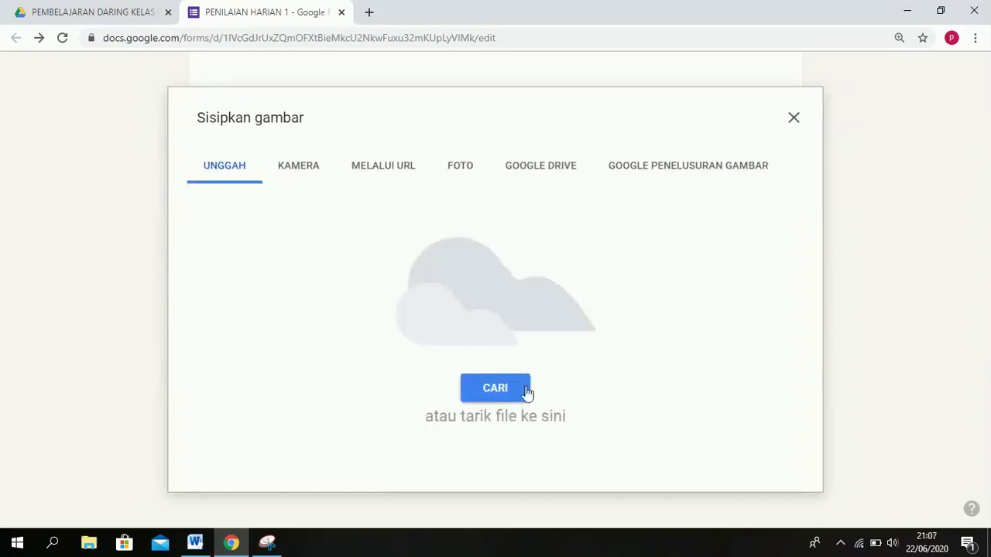
click(518, 396)
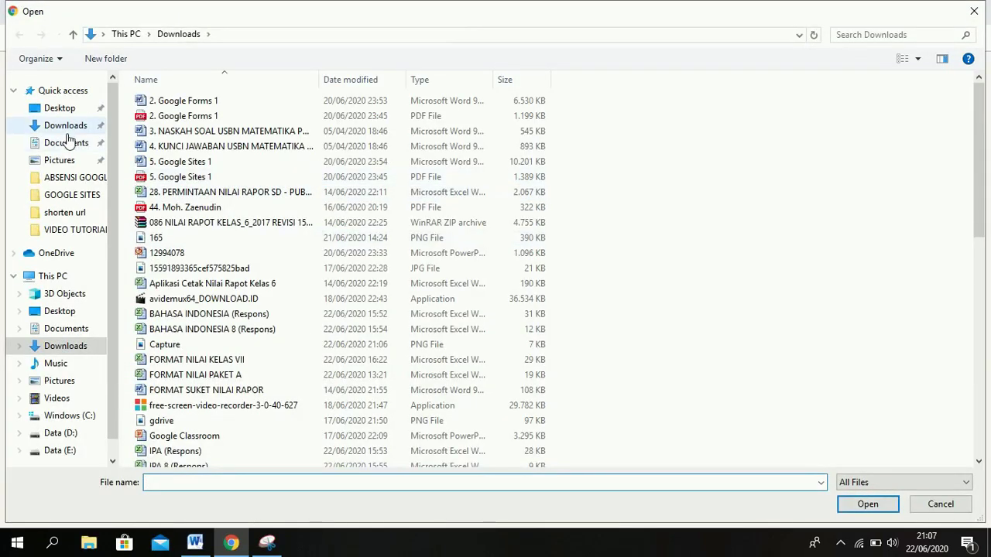
click(68, 125)
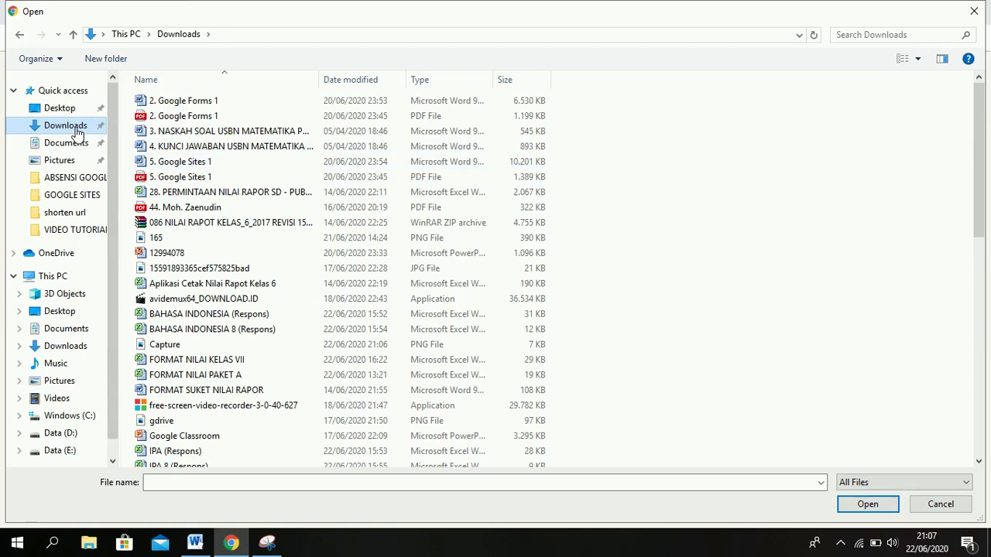
click(245, 348)
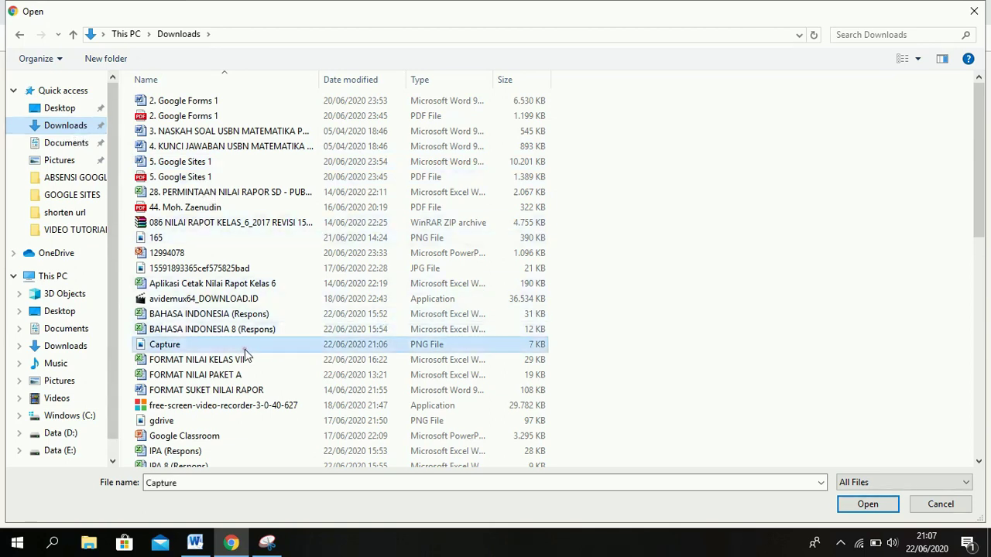
click(847, 506)
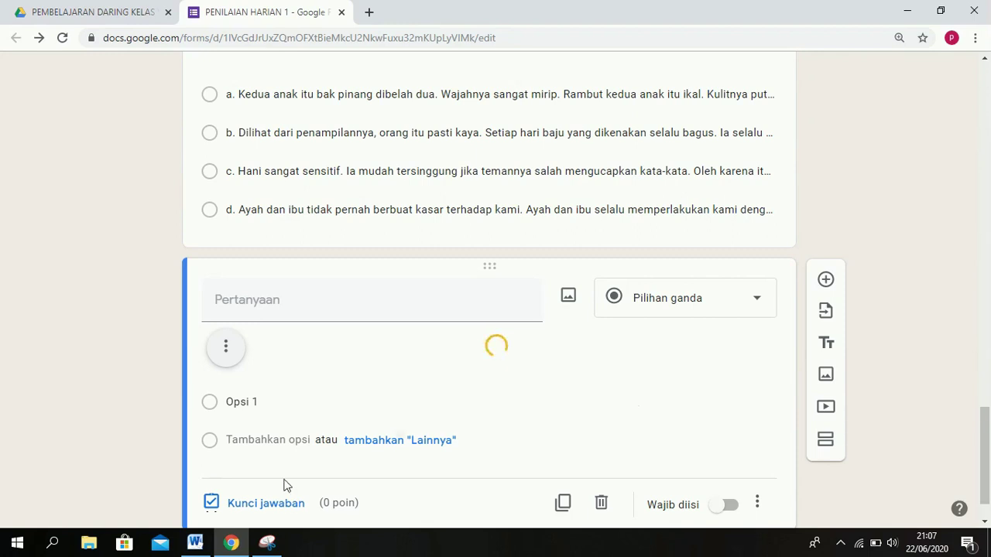
Paste question 3's prompt from Word as the title, prefixed '3.', changing 'tersebut' to 'di bawah'.
click(195, 544)
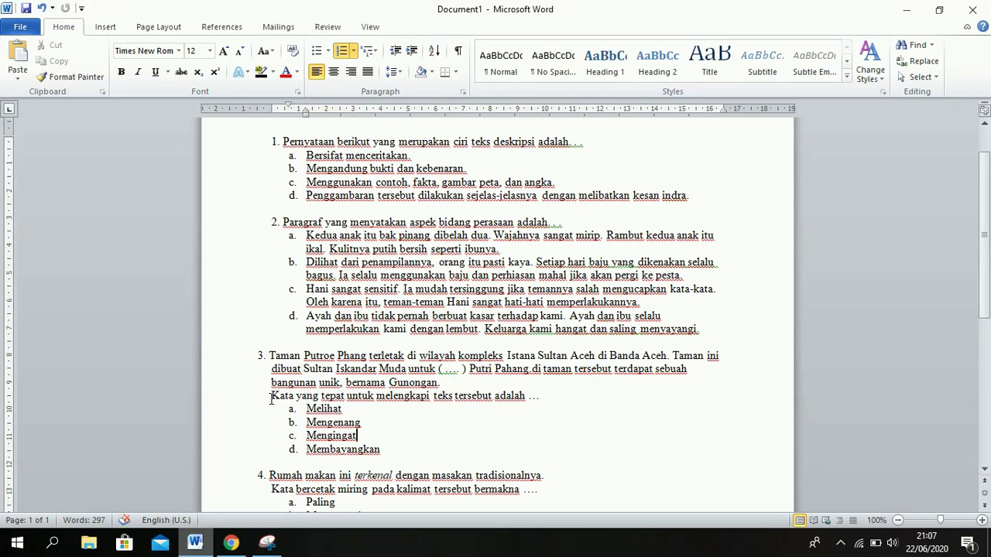
drag(414, 405, 540, 400)
key(ctrl+c)
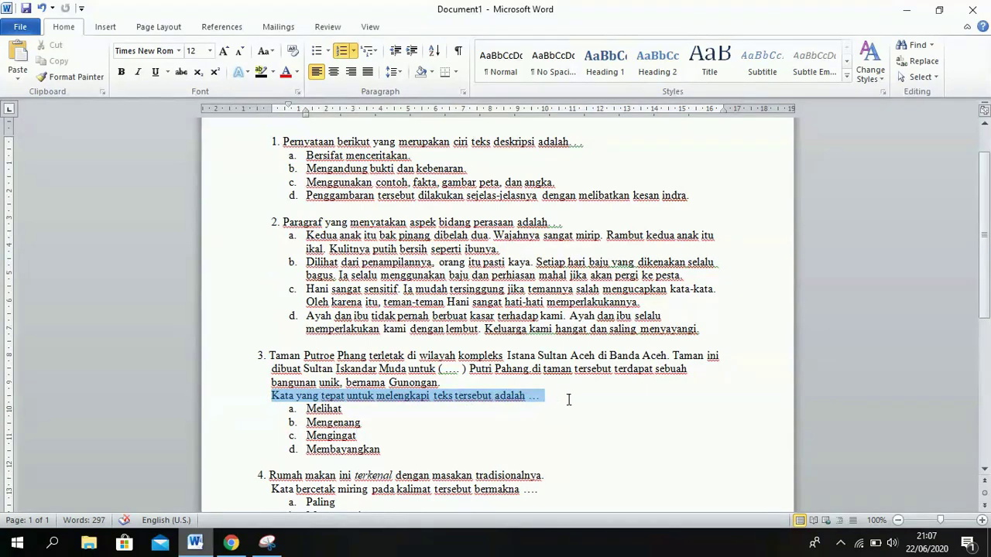
click(231, 544)
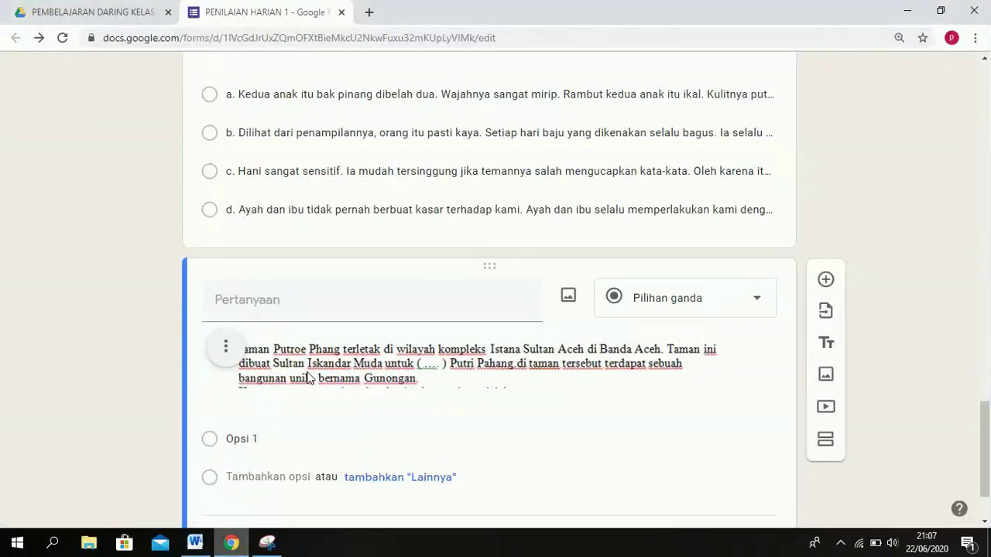
click(316, 312)
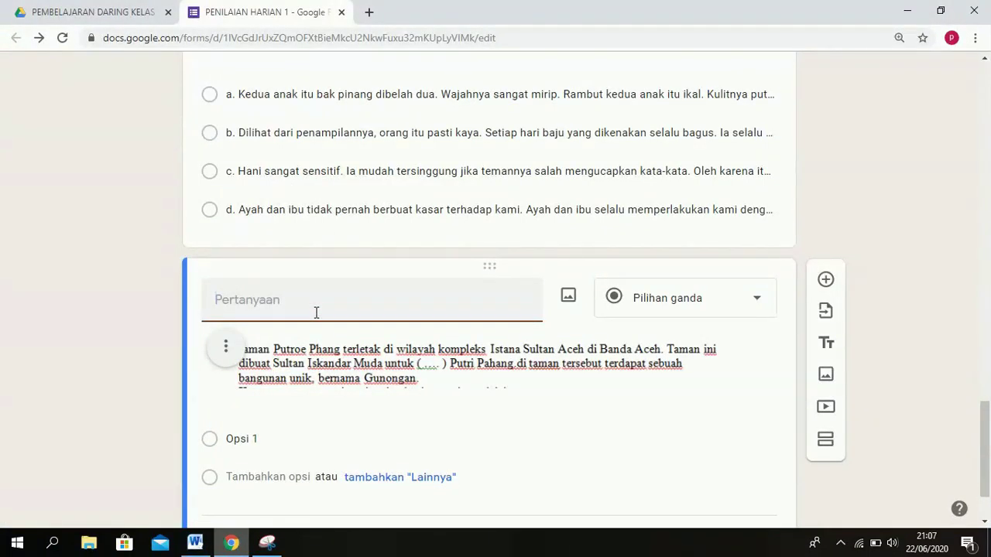
key(ctrl+v)
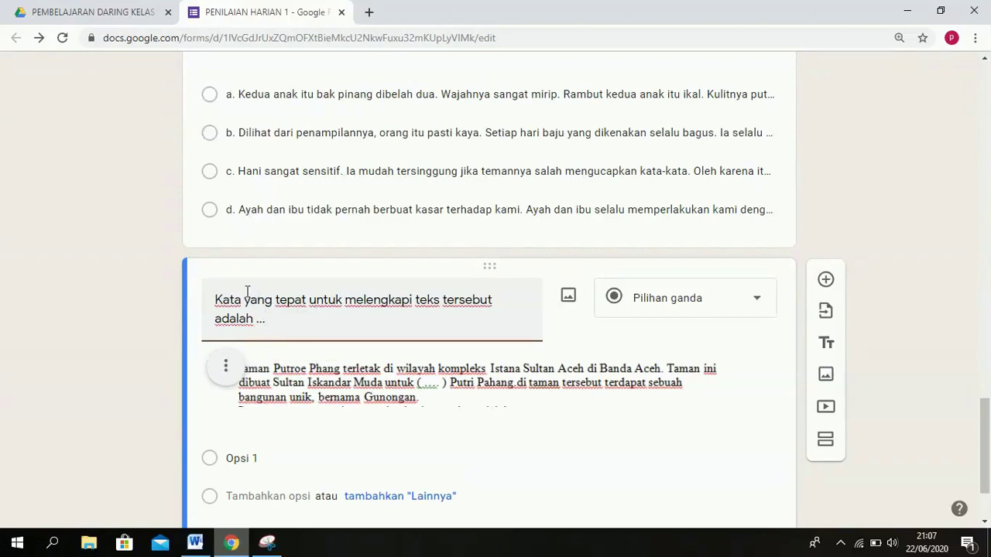
text(3.)
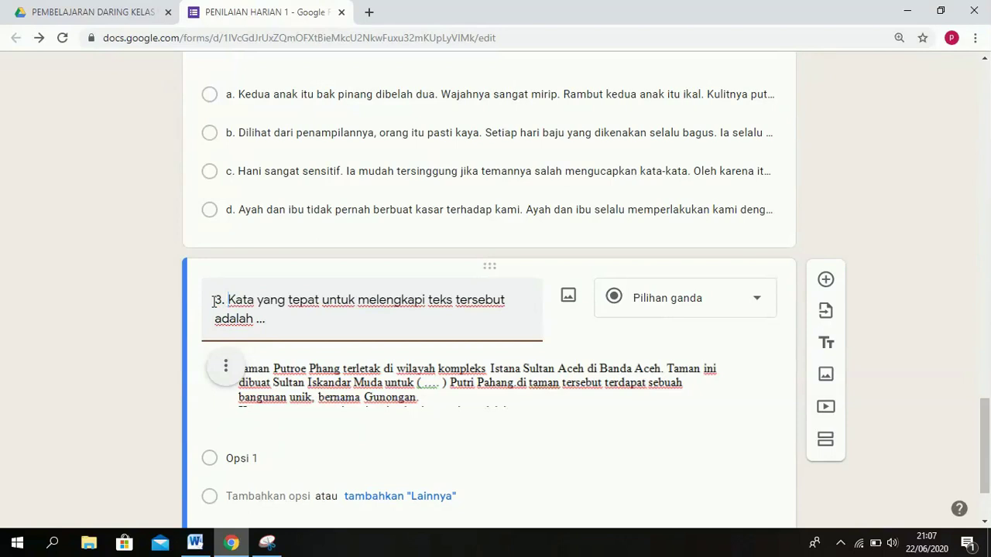
double_click(479, 302)
text(di b)
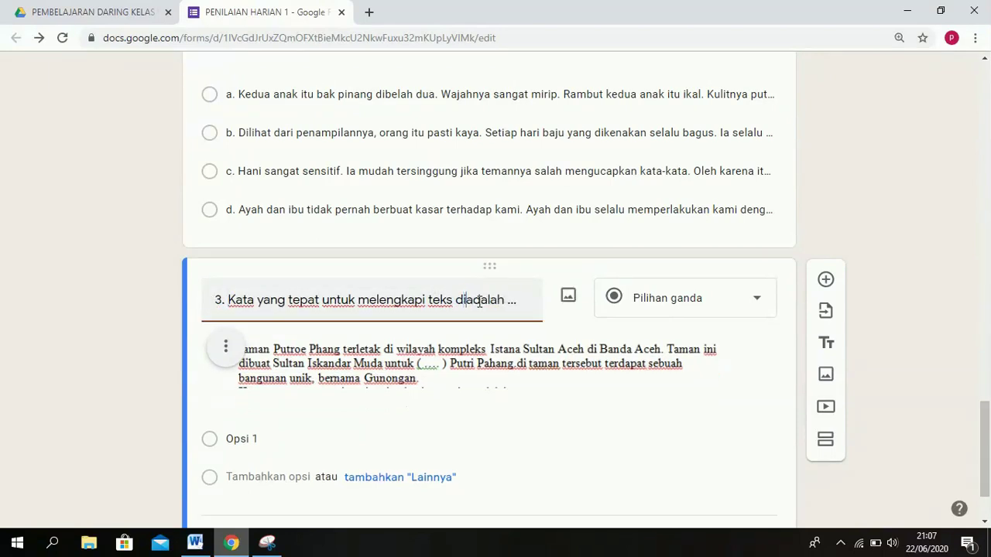
text(awah)
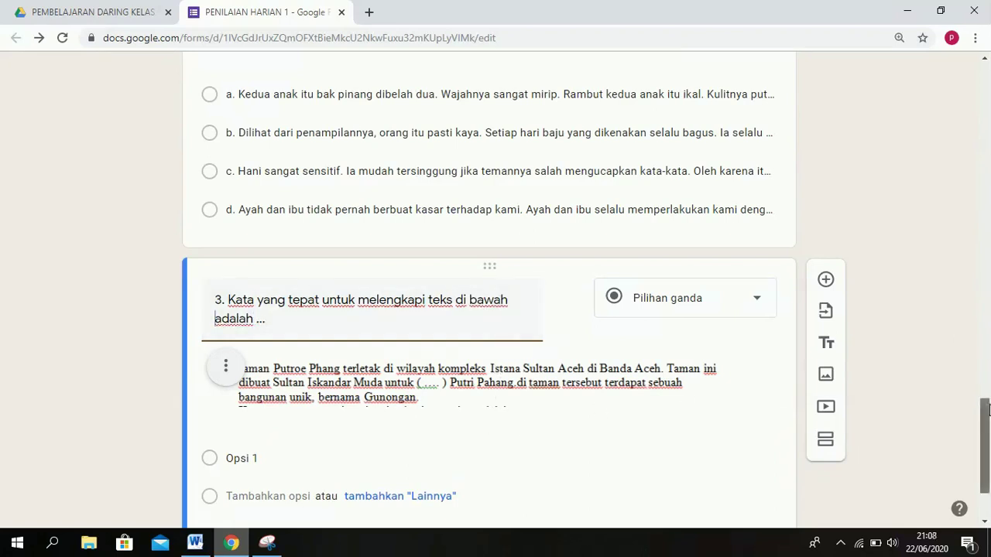
scroll(712, 350, down, 2)
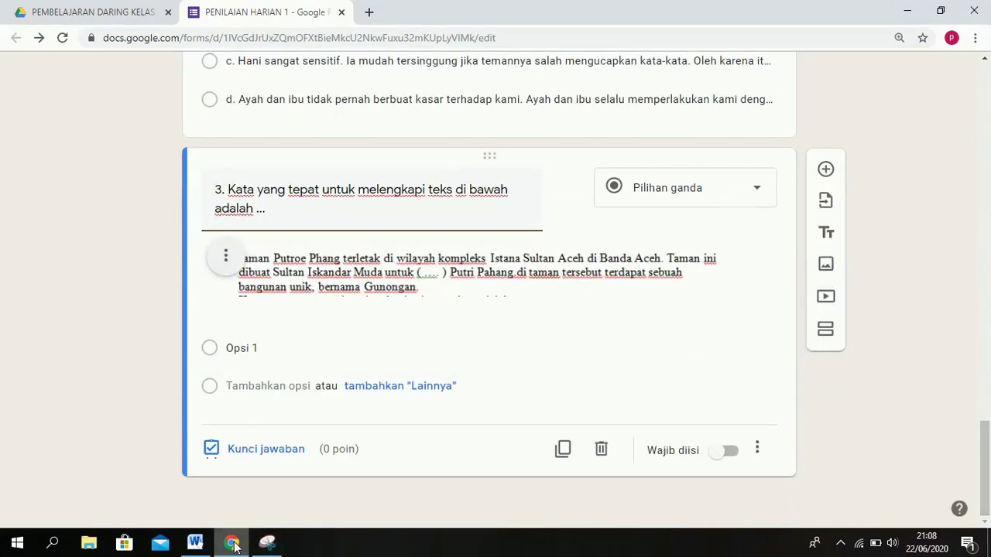
Paste options a. Melihat, b. Mengenang, c. Mengingat, d. Membayangkan from Word into question 3.
click(197, 546)
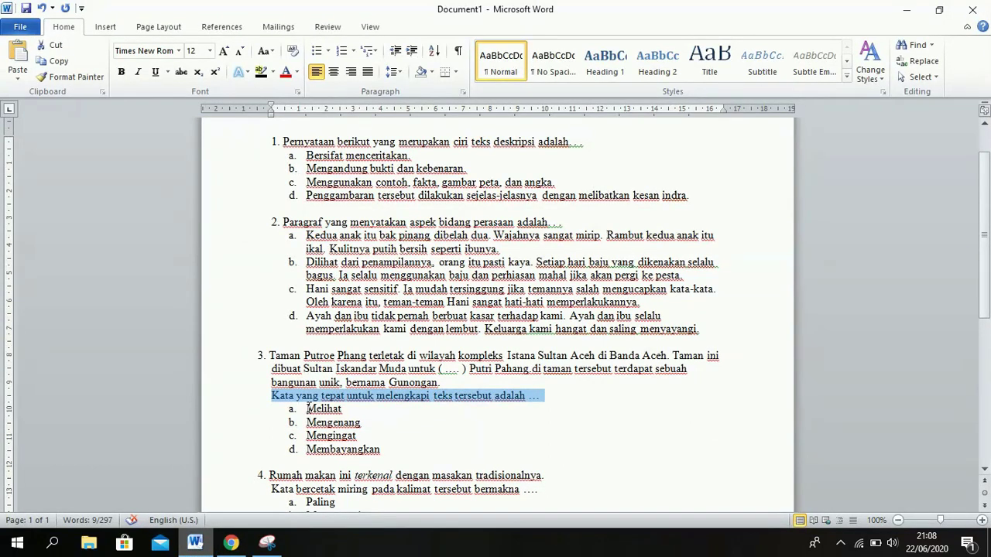
drag(308, 408, 395, 457)
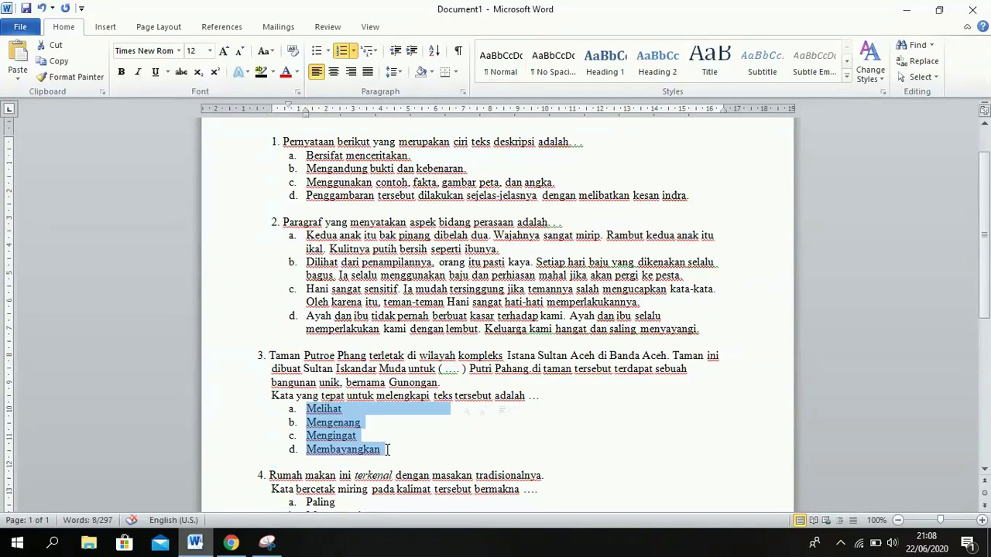
mouse_move(231, 543)
click(300, 422)
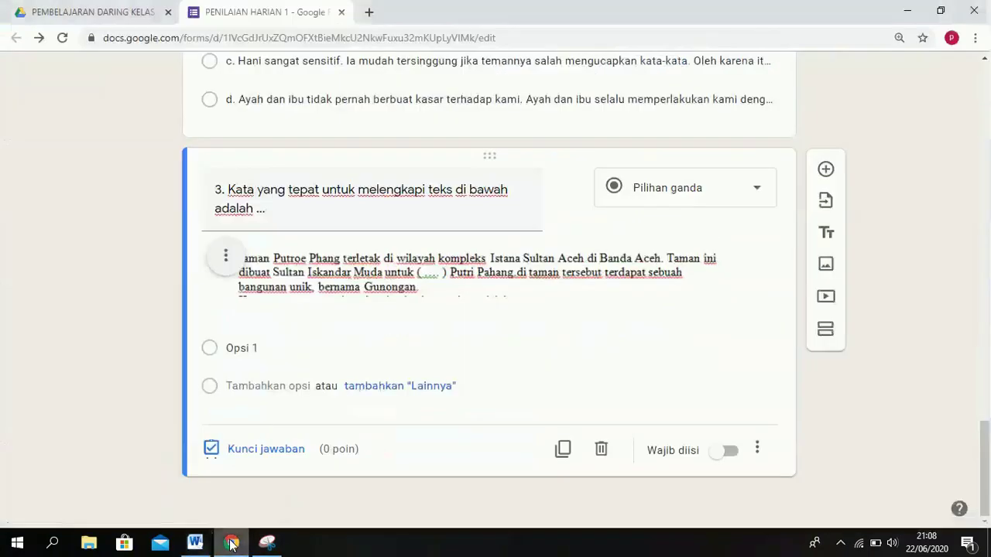
click(236, 348)
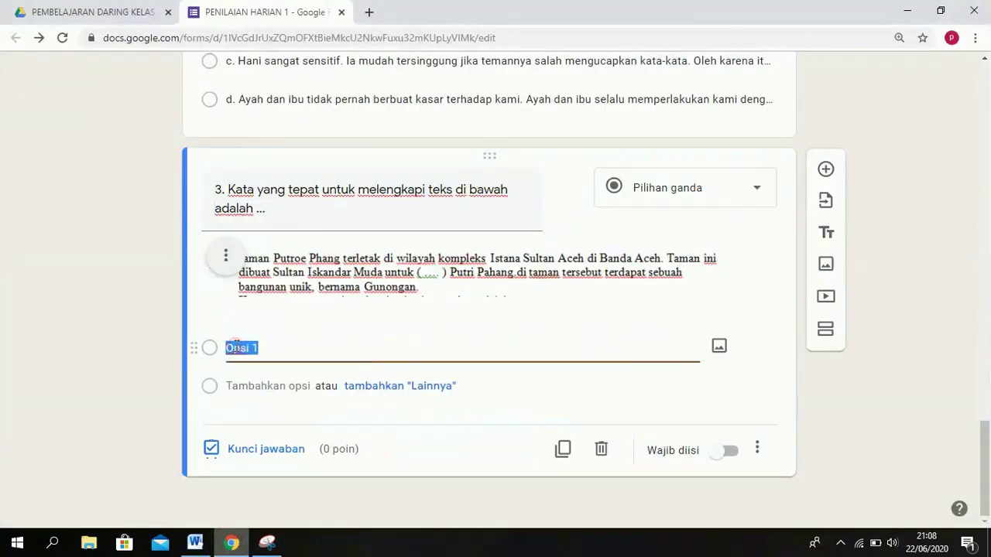
text(a.	Melihat b.	Mengenang c.	Mengingat d.	Membayangkan)
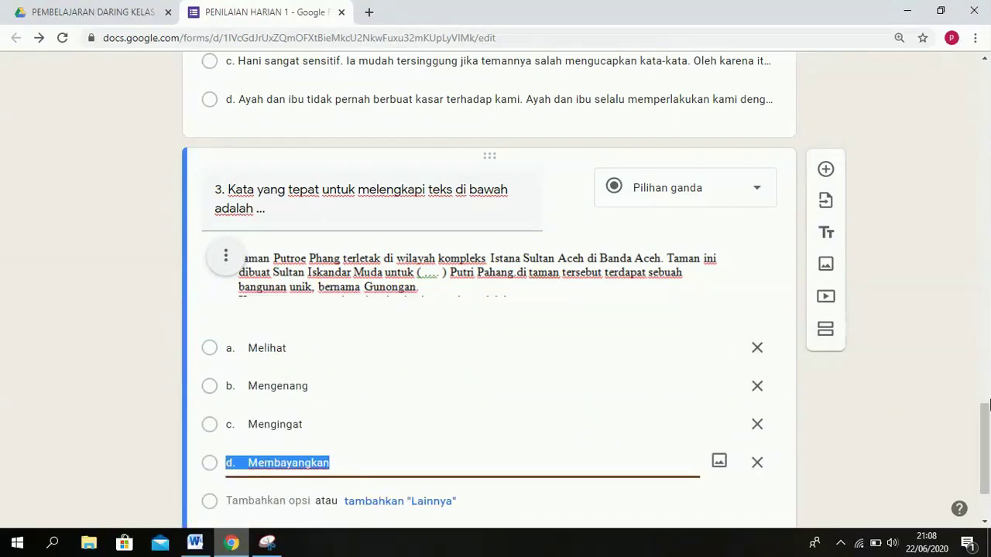
scroll(987, 408, down, 1)
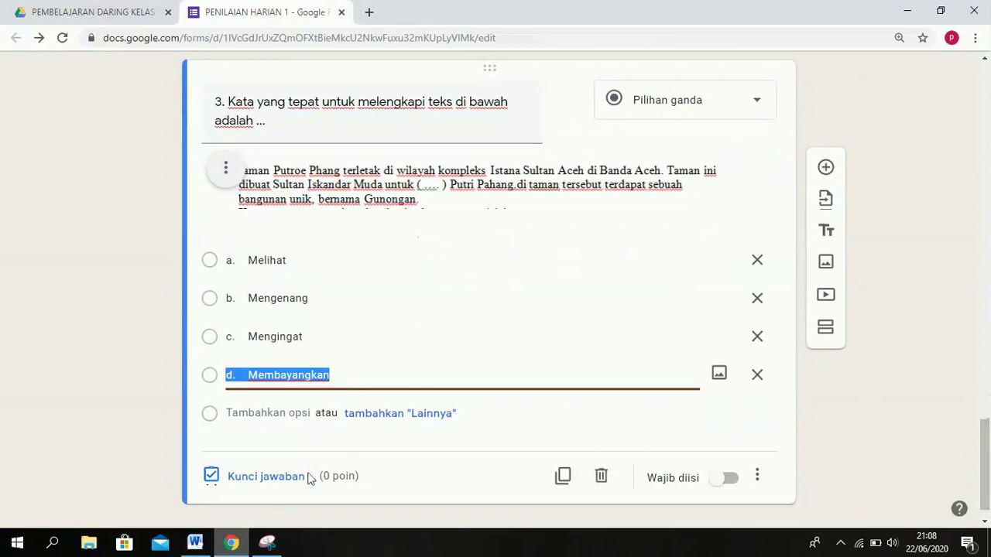
Mark b. Mengenang correct for 2 points and add a blank question after question 3.
click(268, 484)
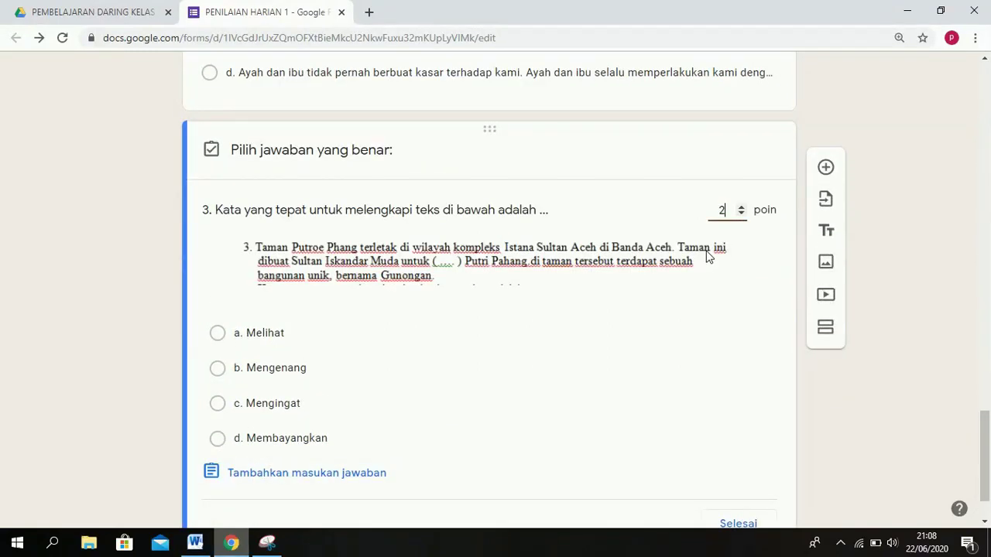
click(288, 370)
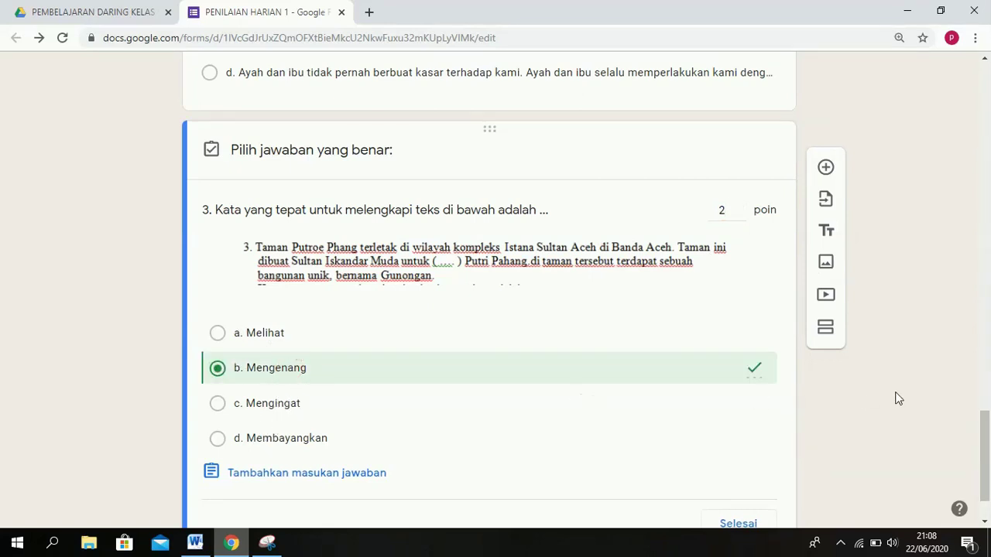
drag(988, 435, 987, 465)
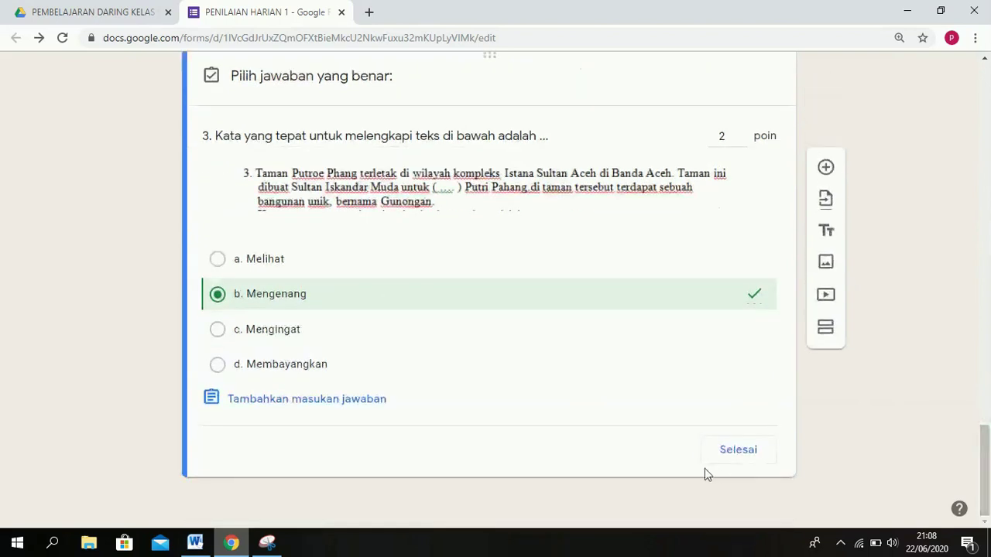
click(735, 450)
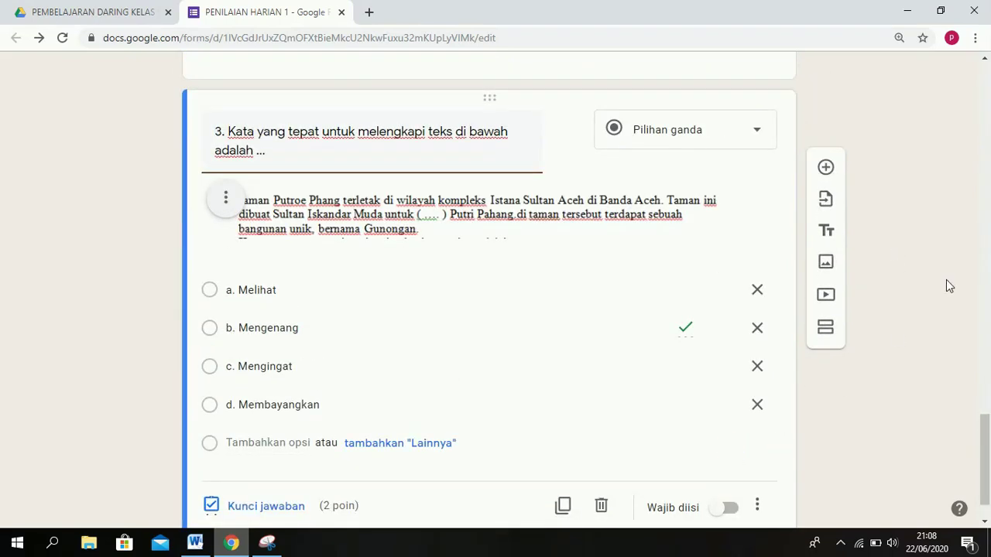
click(826, 169)
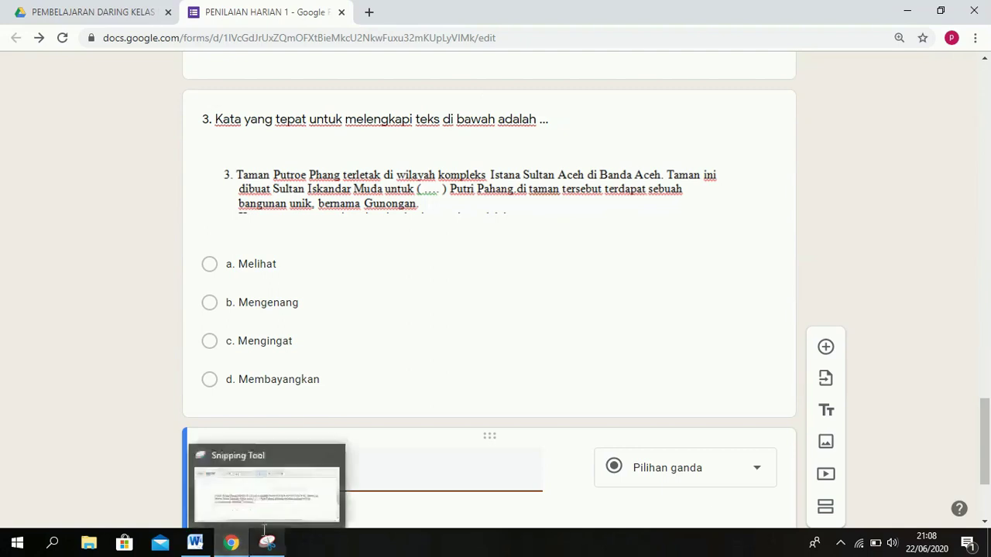
click(195, 542)
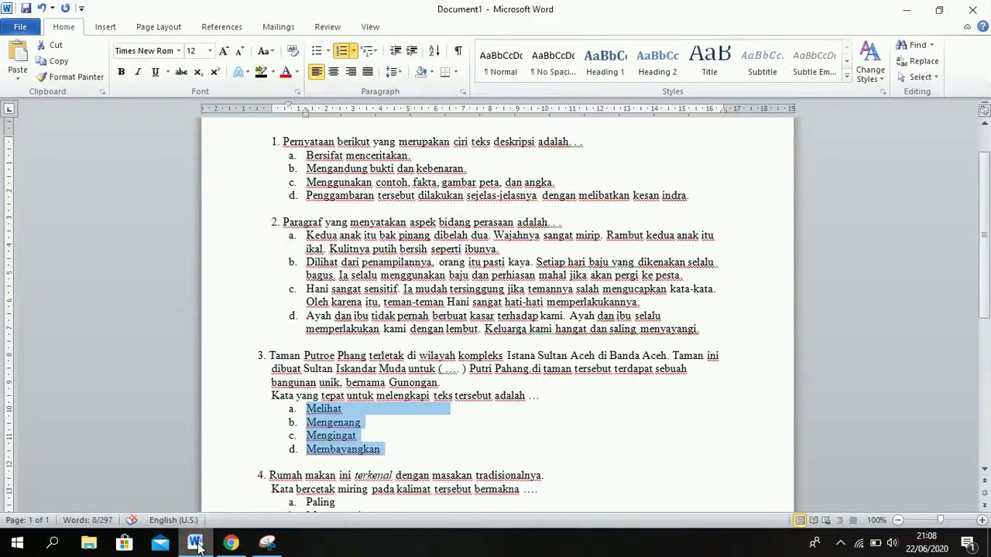
Select question 4's two-line stem in the Word document.
click(368, 498)
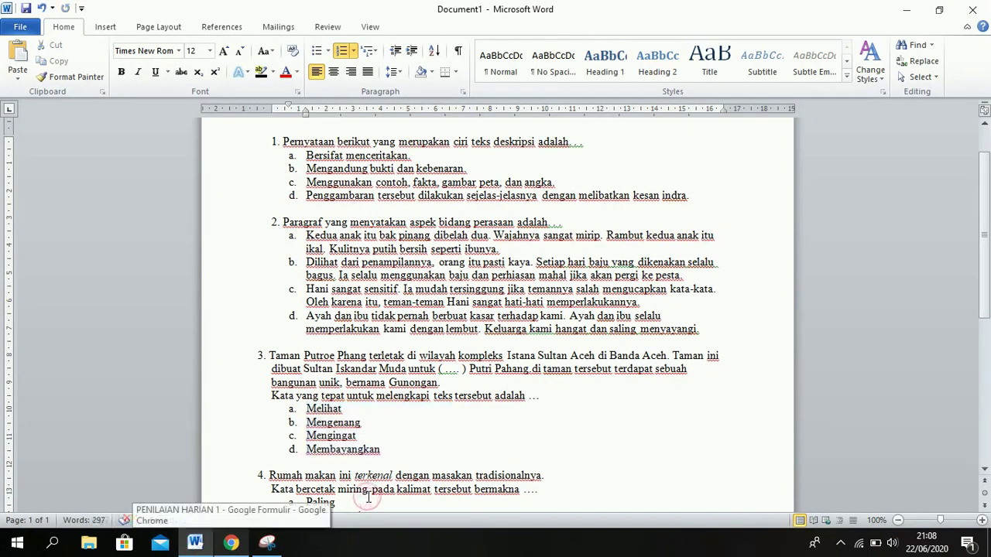
scroll(368, 498, down, 1)
key(Return)
key(Return)
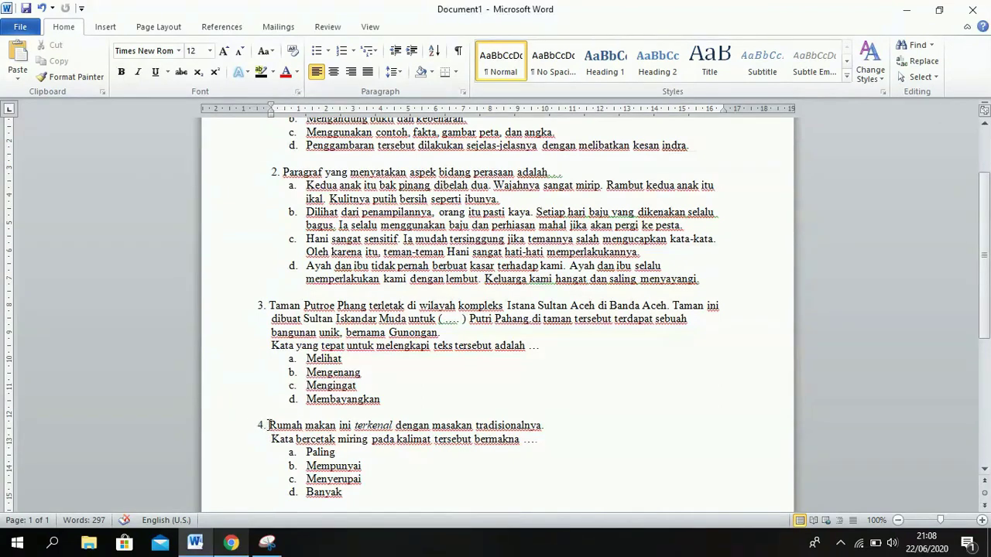
drag(268, 425, 555, 443)
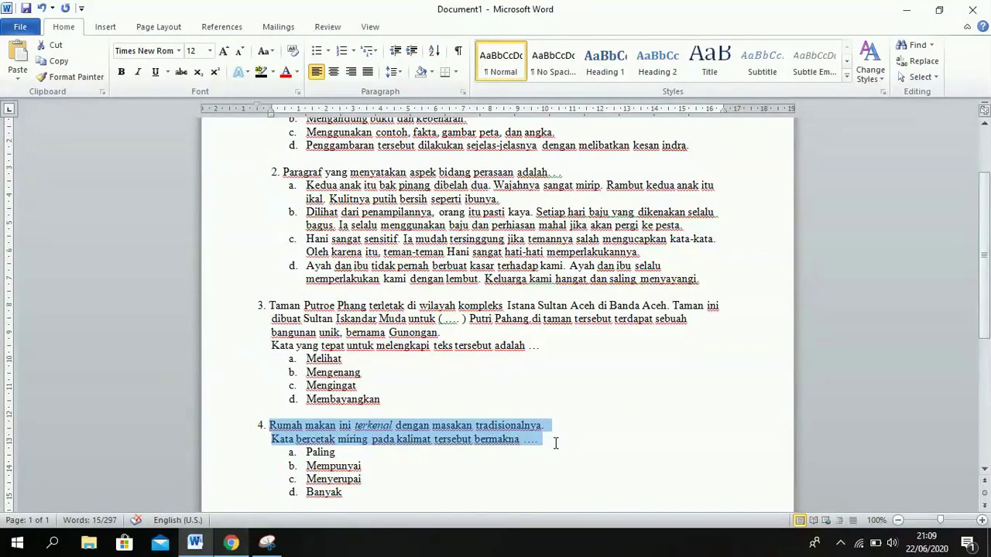
click(233, 544)
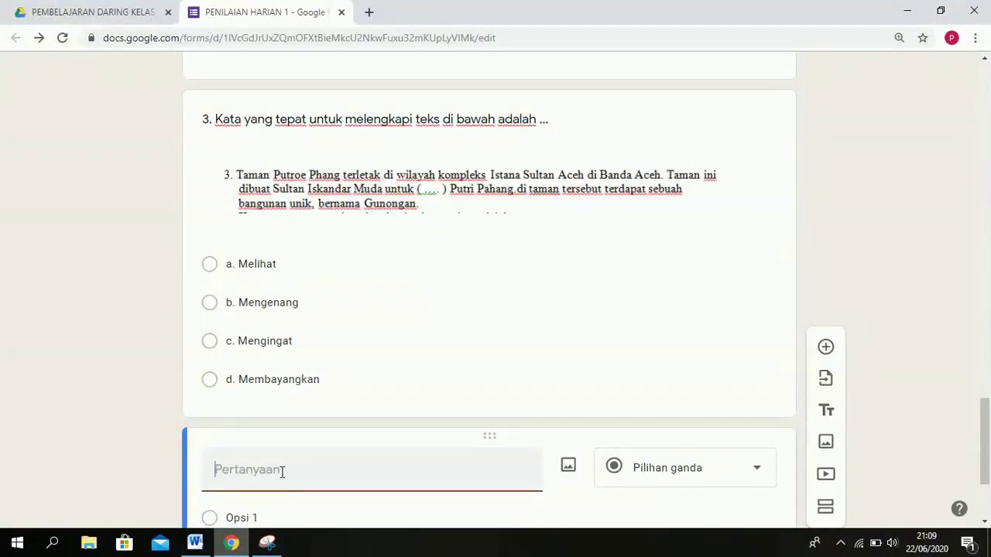
Paste question 4's stem into the new title, then delete it all back to empty.
text(Rumah makan ini terkenal dengan masakan tradisionalnya. Kata bercetak miring pada kalimat tersebut bermakna ....)
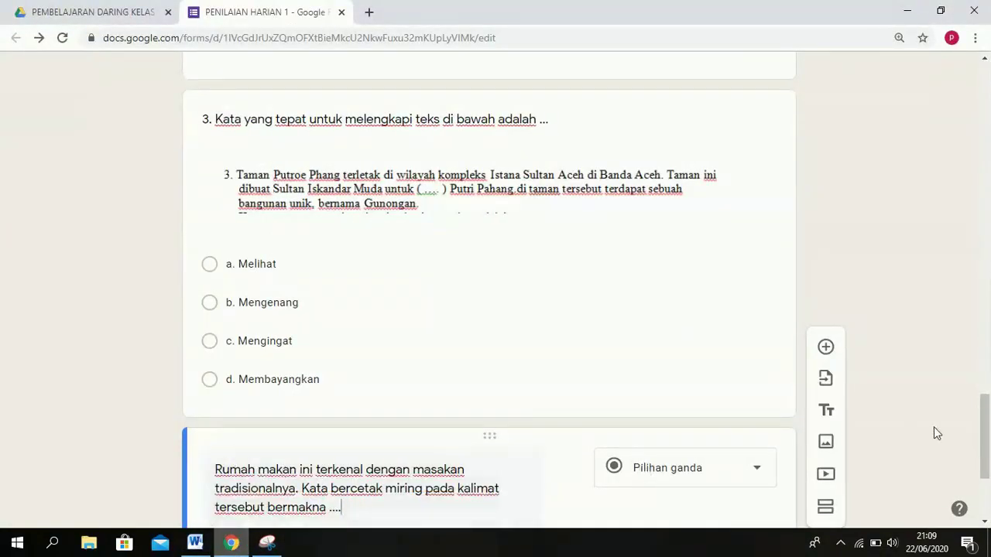
scroll(987, 391, down, 2)
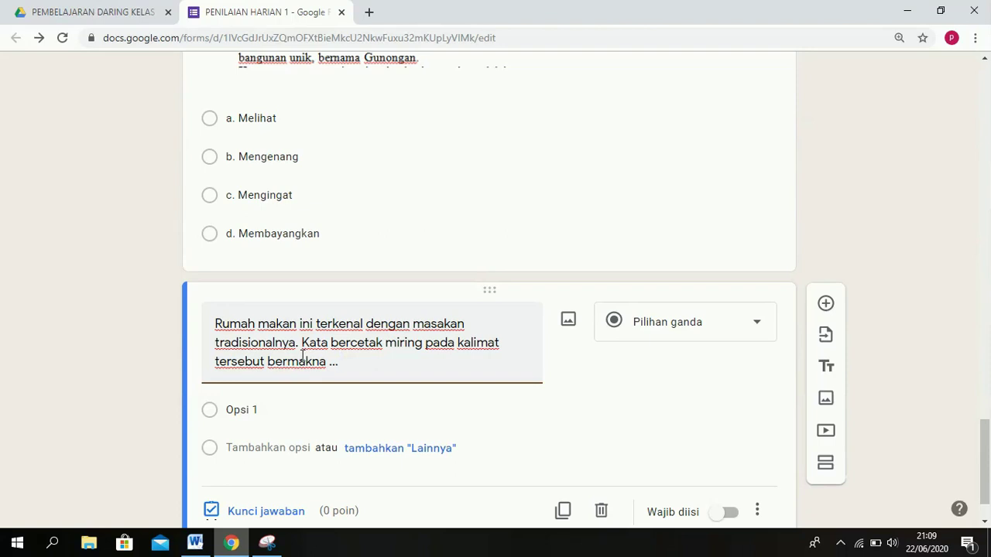
key(BackSpace)
key(BackSpace)
key(BackSpace)
key(BackSpace)
key(BackSpace)
key(BackSpace)
key(BackSpace)
key(BackSpace)
key(BackSpace)
key(BackSpace)
key(BackSpace)
key(BackSpace)
key(BackSpace)
key(BackSpace)
key(BackSpace)
key(BackSpace)
key(BackSpace)
key(BackSpace)
key(BackSpace)
key(BackSpace)
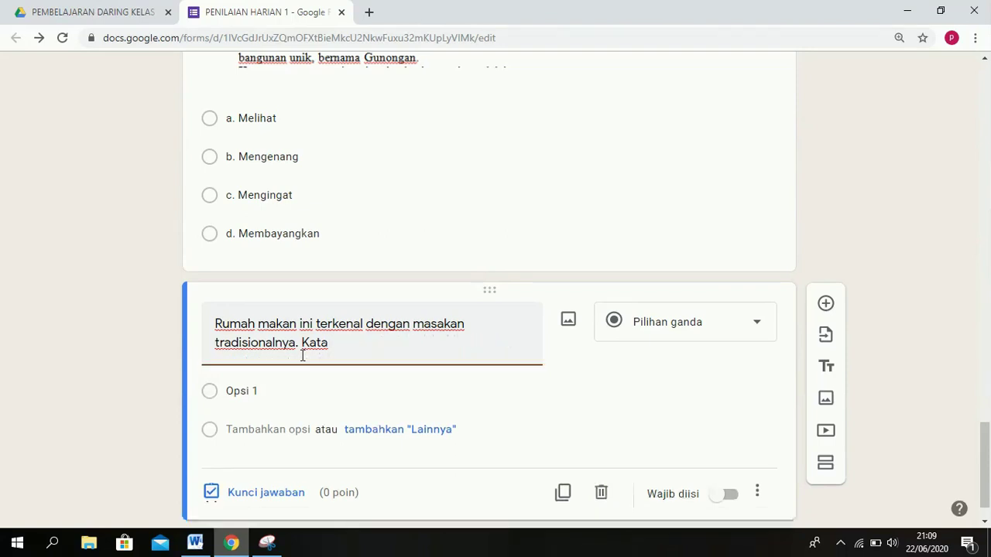
key(BackSpace)
key(BackSpace)
key(BackSpace)
key(BackSpace)
key(BackSpace)
key(BackSpace)
key(BackSpace)
key(BackSpace)
key(BackSpace)
key(BackSpace)
key(BackSpace)
key(BackSpace)
key(BackSpace)
key(BackSpace)
key(BackSpace)
key(BackSpace)
key(BackSpace)
key(BackSpace)
key(BackSpace)
key(BackSpace)
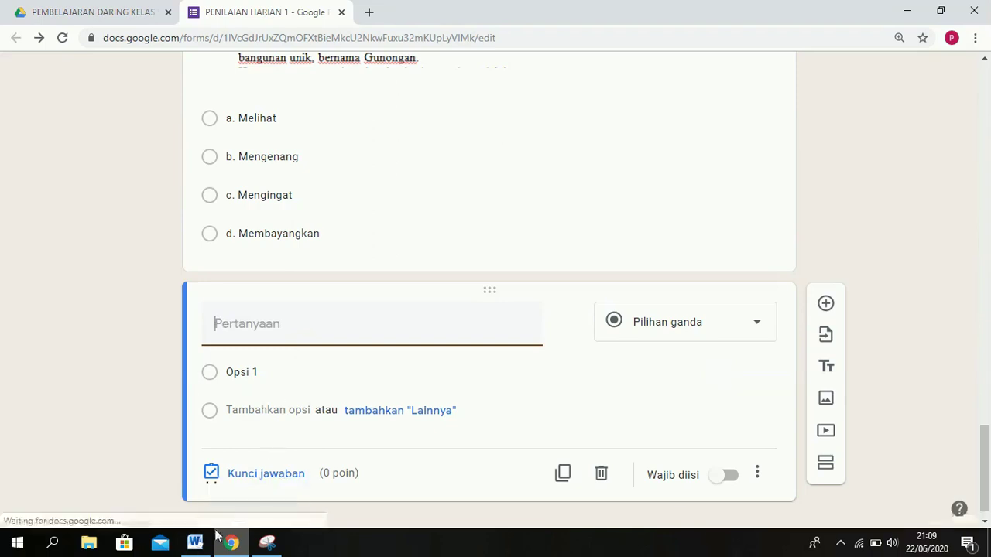
click(195, 542)
Snip question 4's first line from the Word document with Snipping Tool.
click(285, 418)
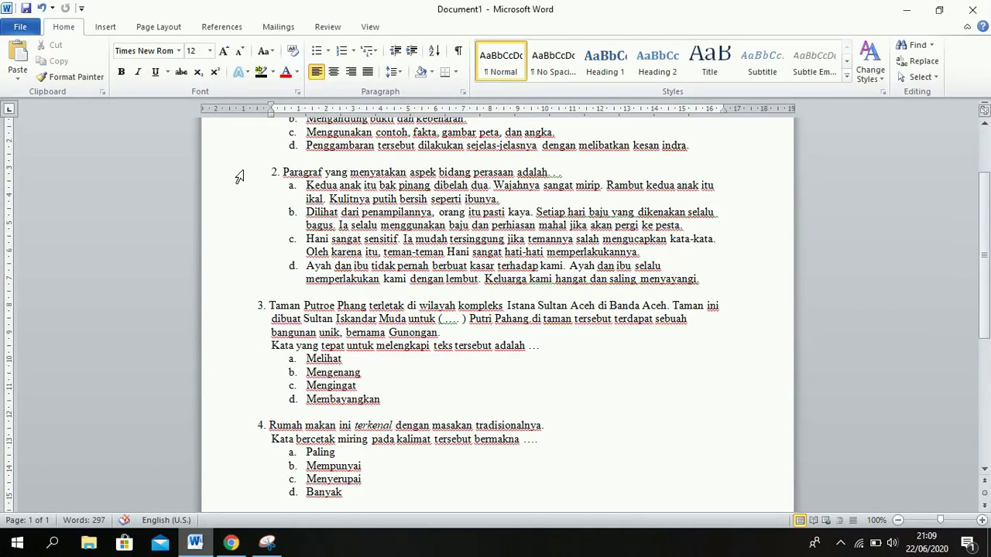
click(267, 543)
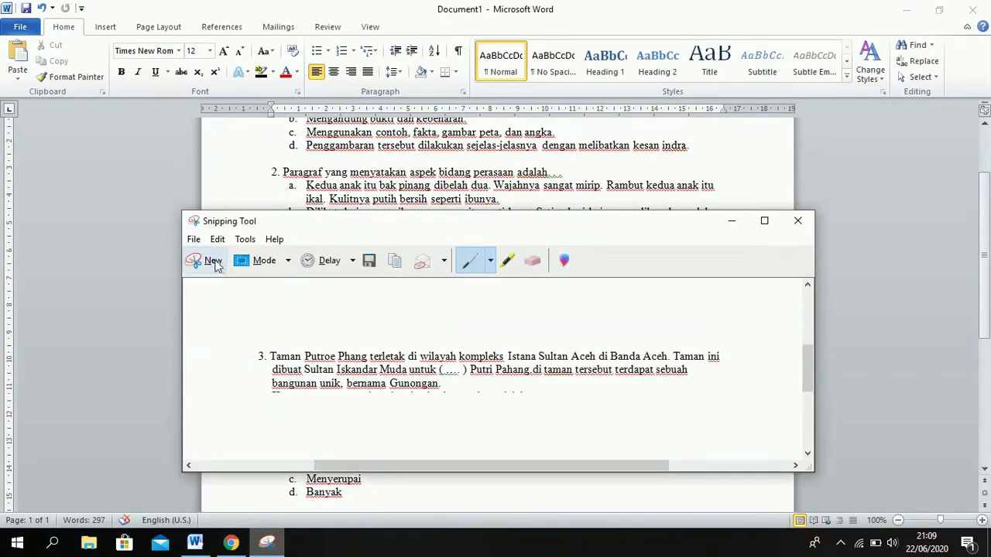
click(205, 261)
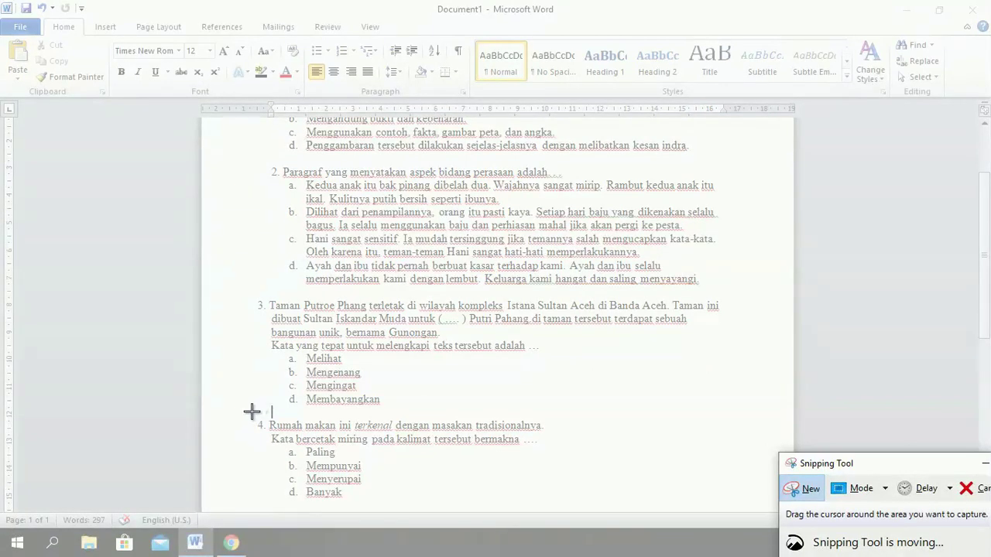
drag(251, 411, 550, 435)
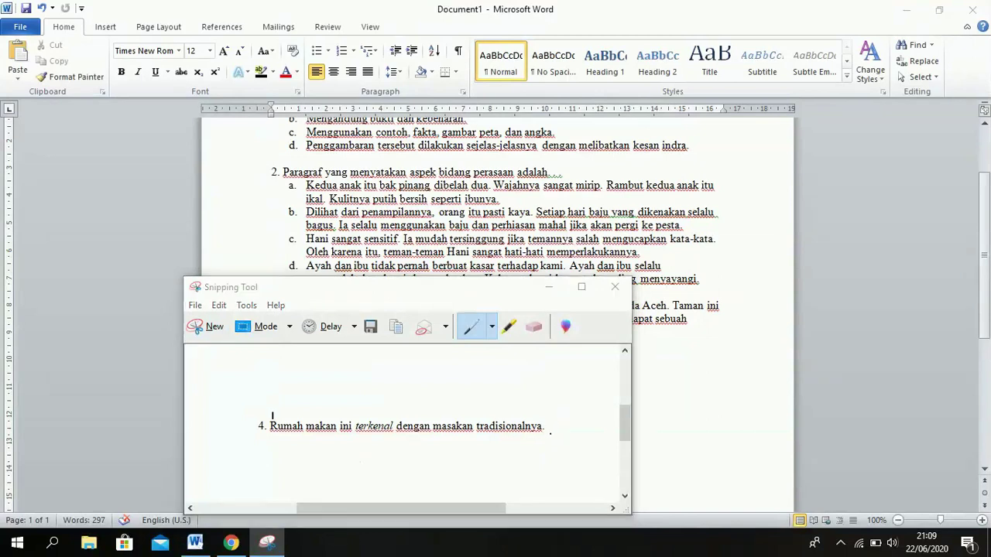
Save the capture as a PNG named 1 in Downloads.
key(ctrl+s)
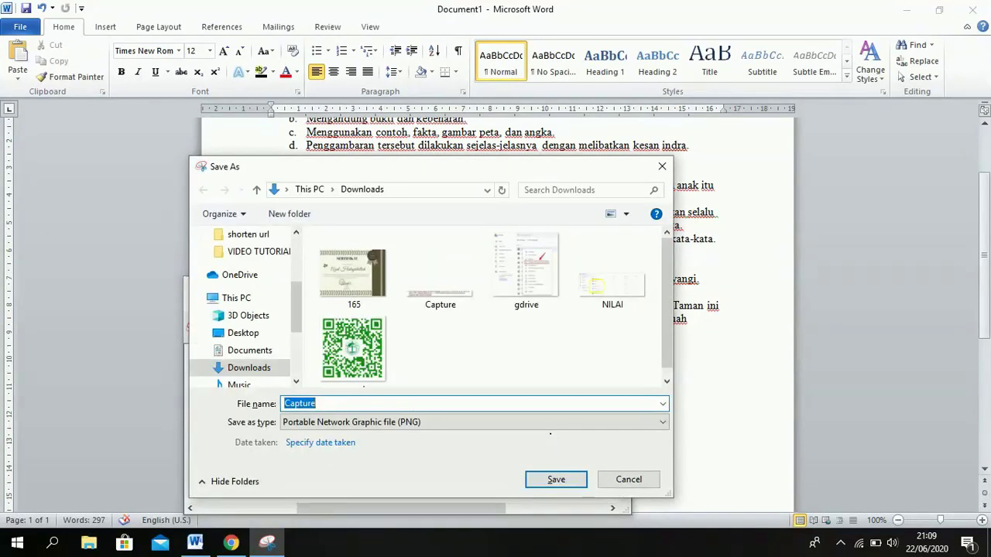
text(2)
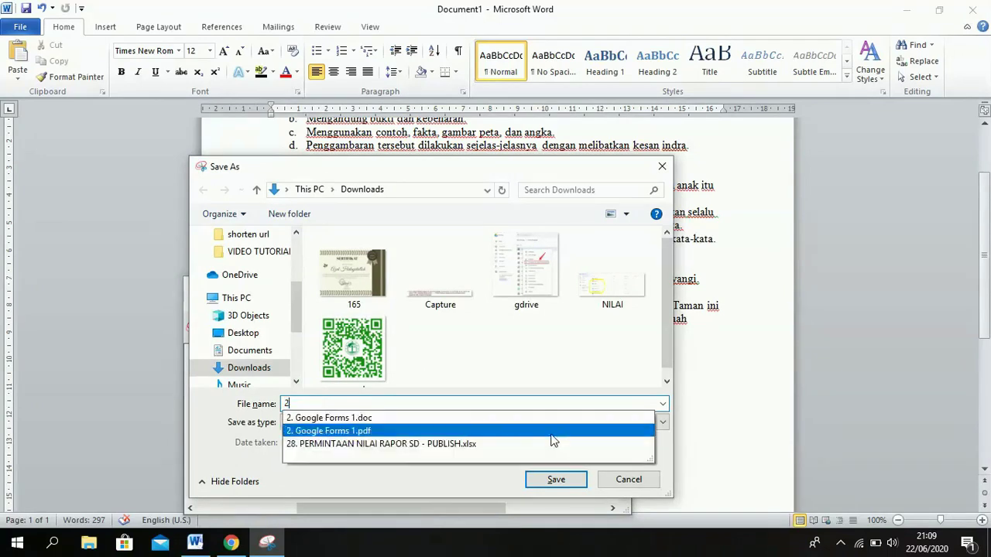
key(BackSpace)
text(4)
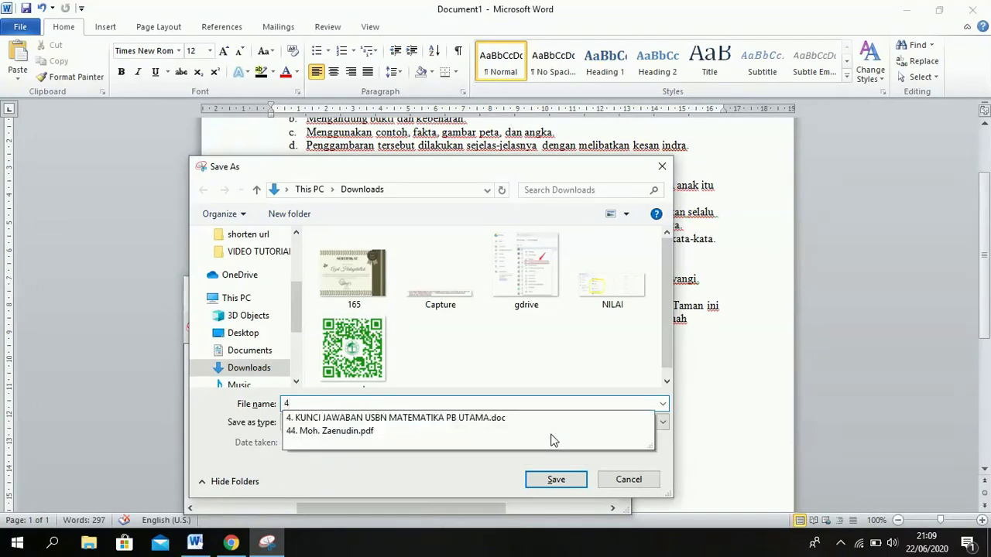
key(BackSpace)
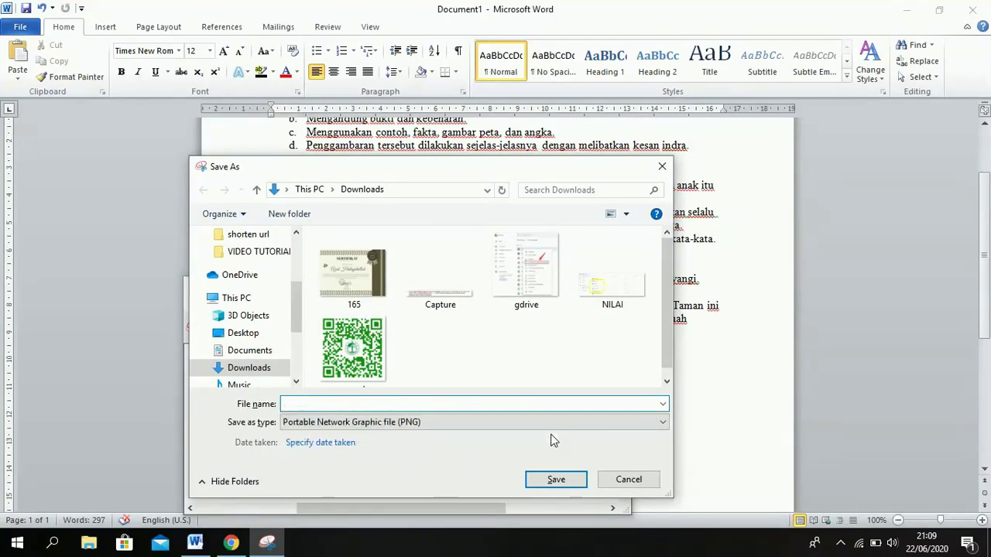
text(1)
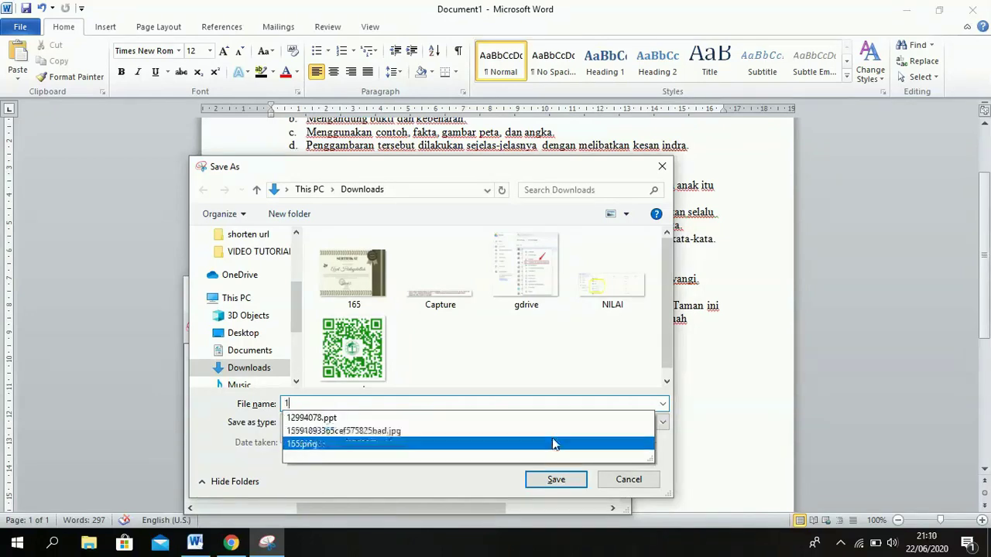
click(565, 480)
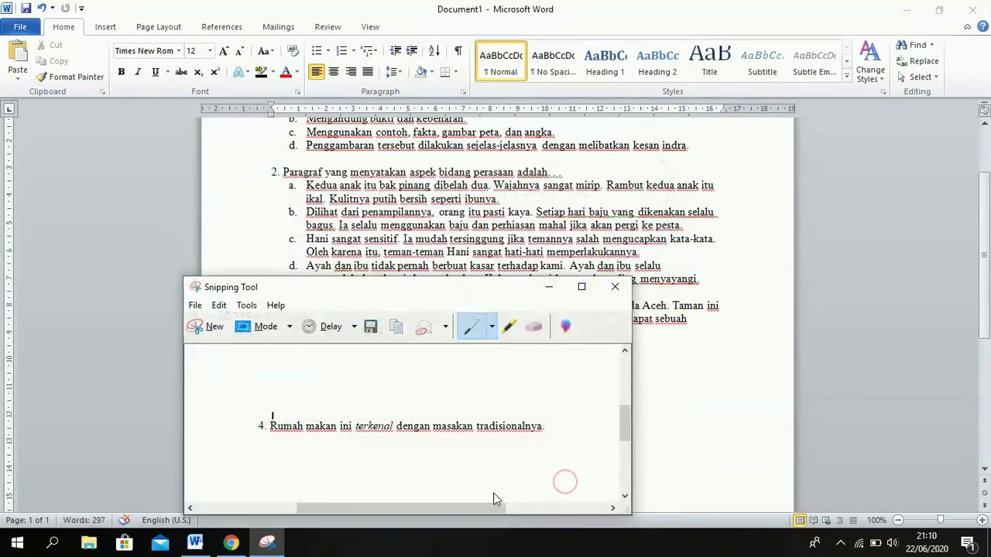
mouse_move(233, 545)
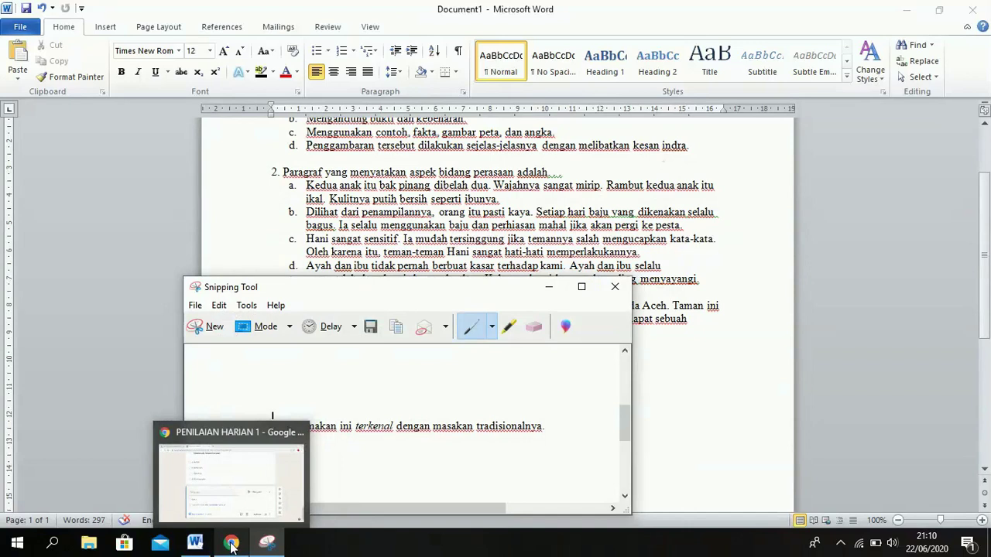
click(234, 546)
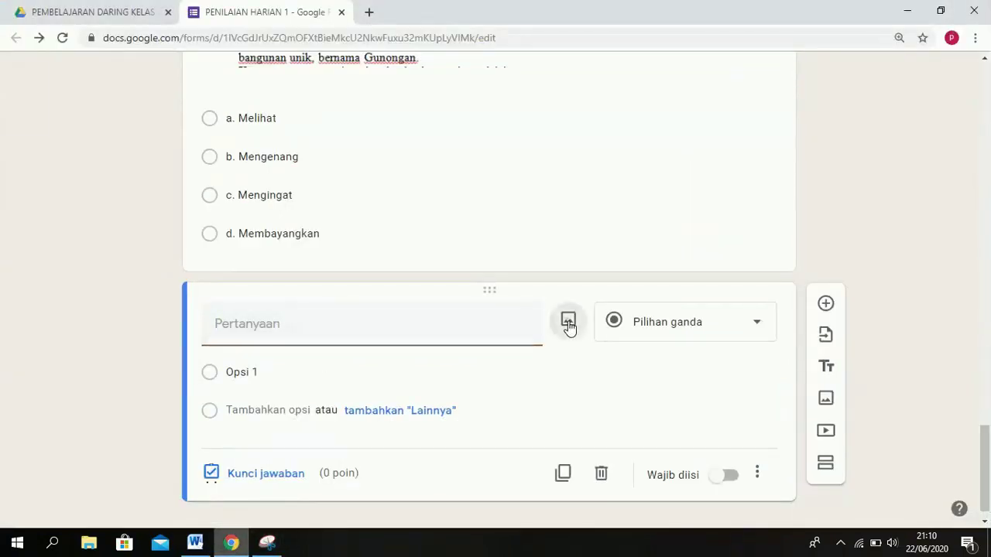
Upload the saved image file 1 into the new question.
click(569, 325)
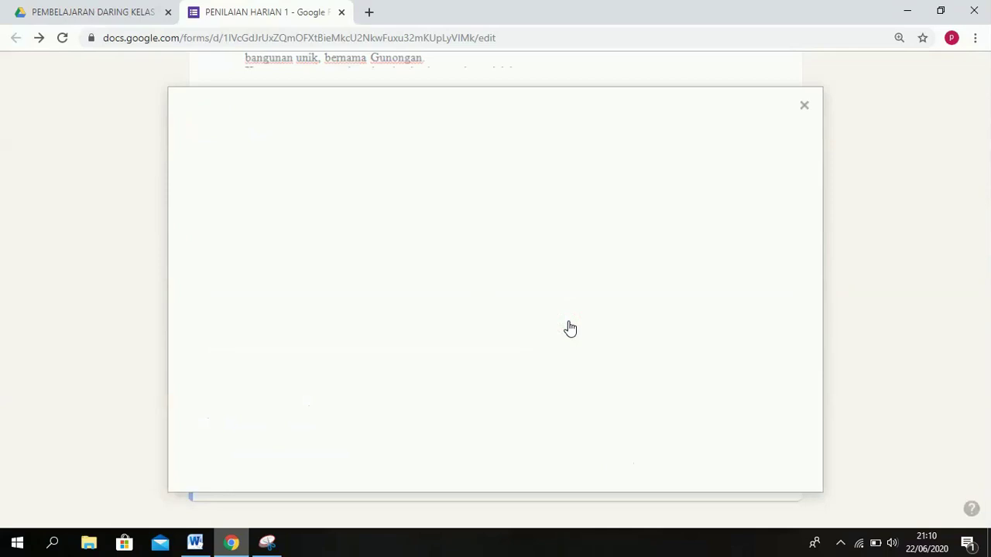
click(503, 393)
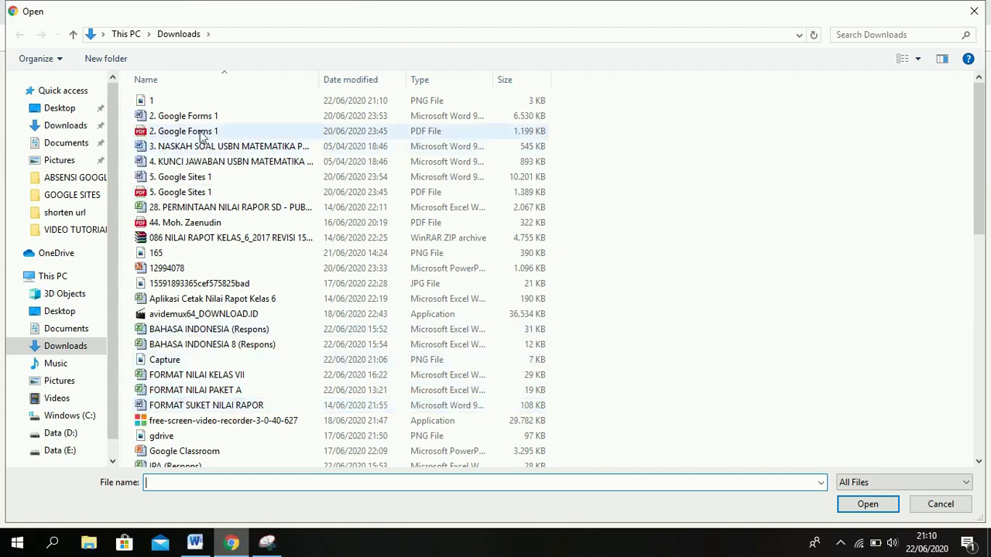
click(208, 97)
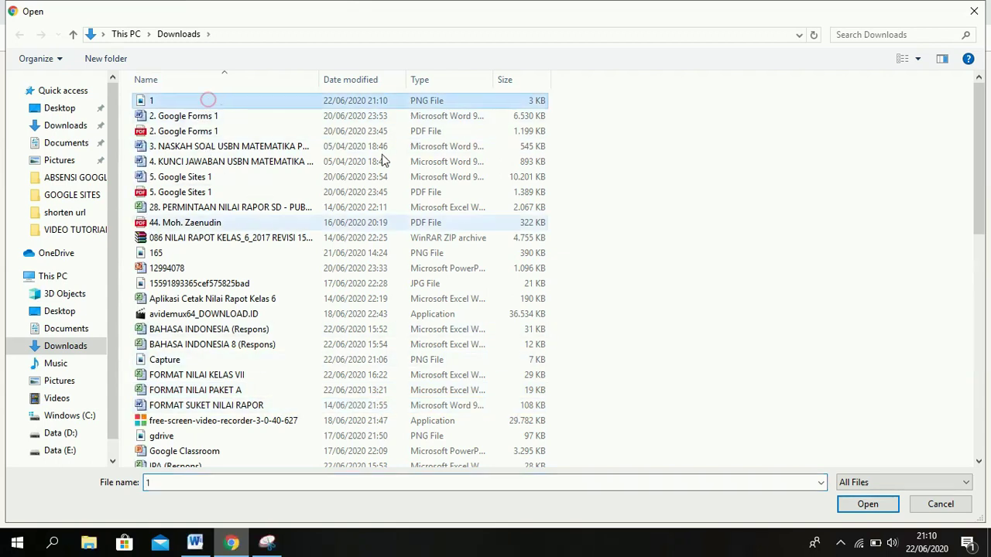
click(873, 507)
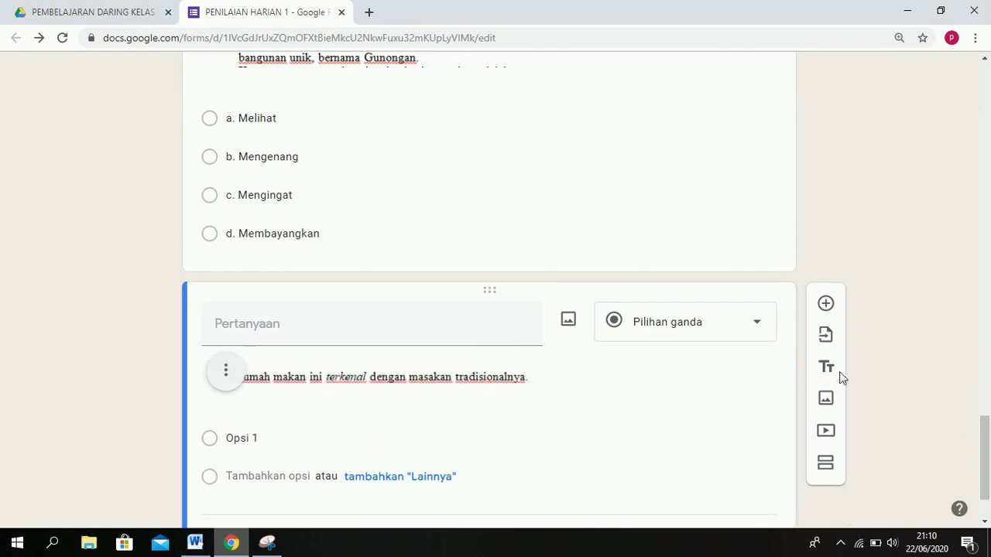
click(193, 543)
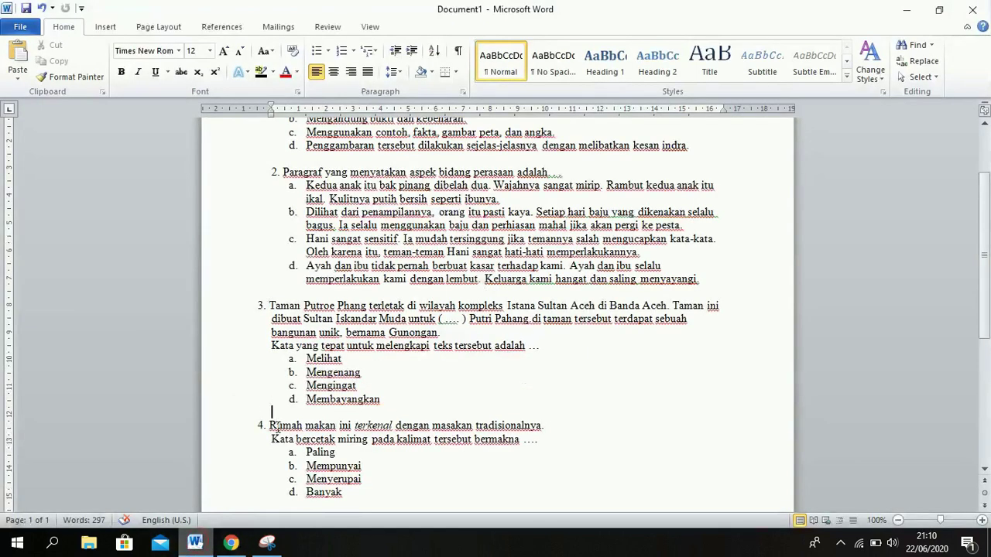
Title question 4 with '4.' plus the pasted Word prompt, changing 'tersebut' to 'di bawah'.
drag(268, 439, 535, 444)
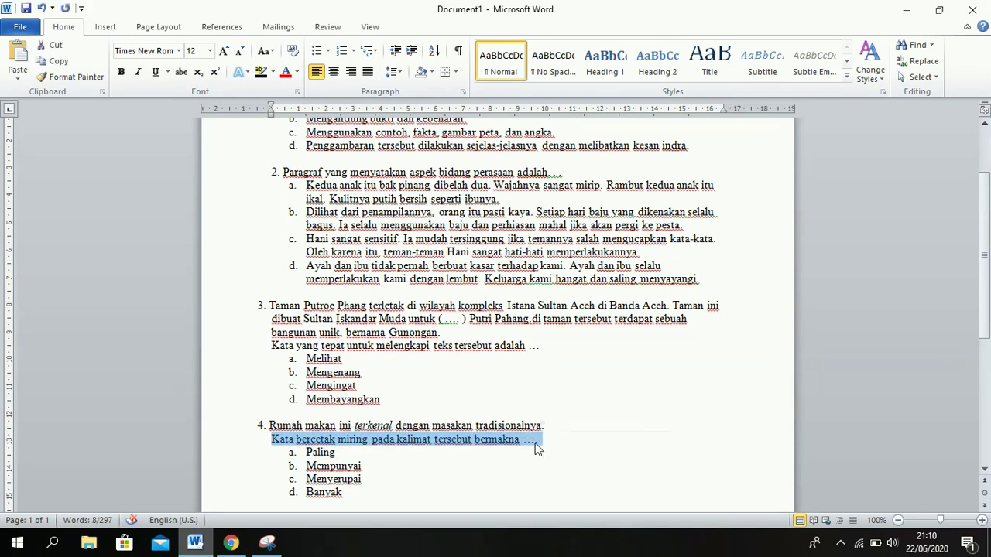
click(231, 541)
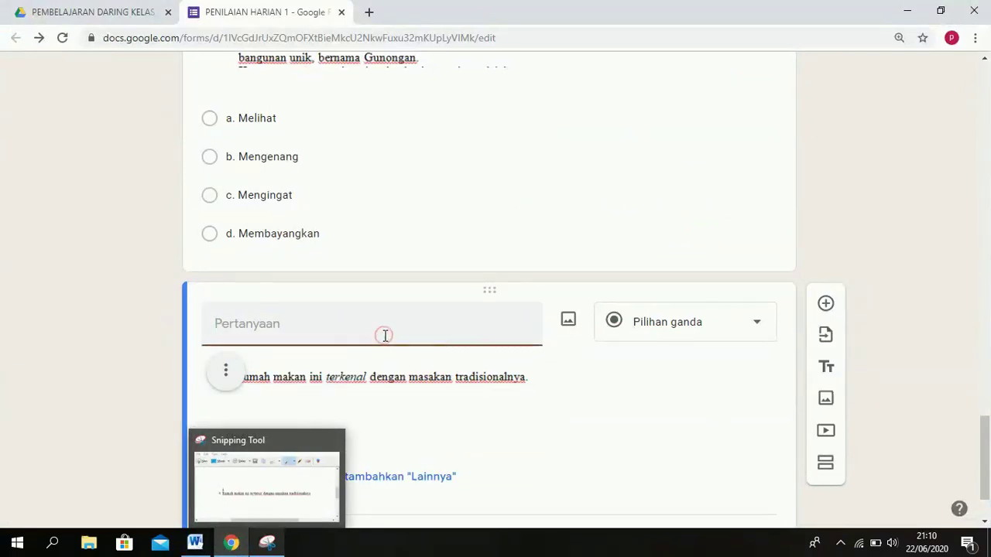
text(4.)
text(Kata bercetak miring pada kalimat tersebut bermakna ....)
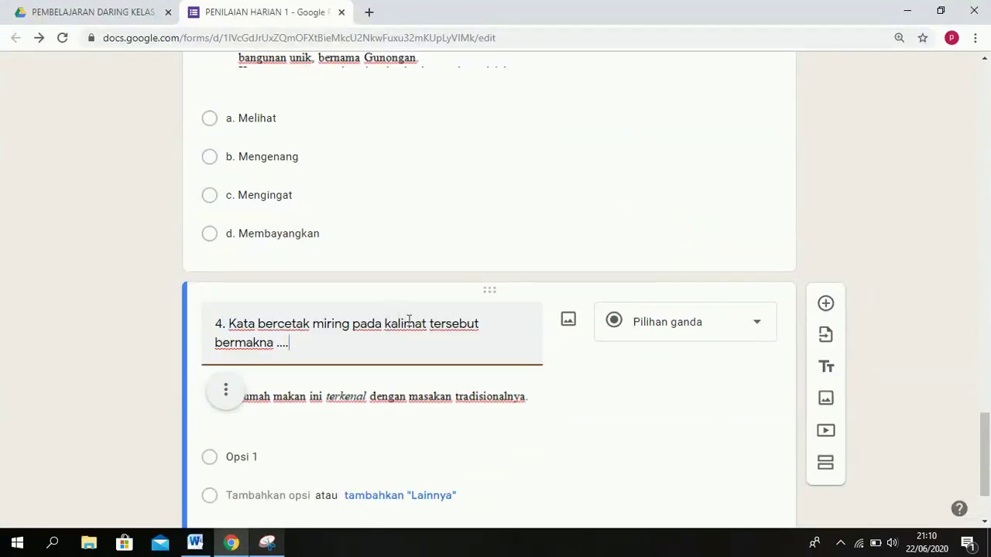
double_click(454, 324)
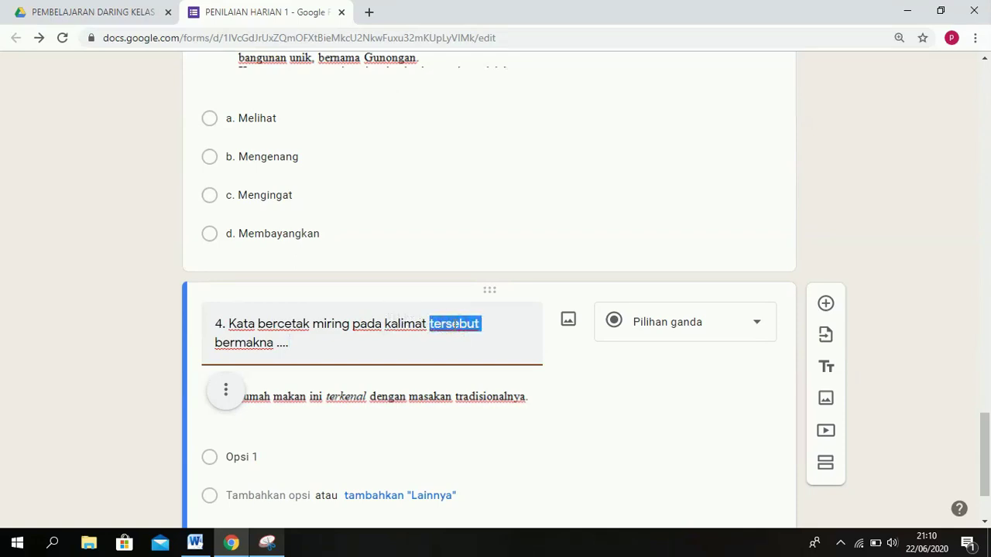
text(di baawah)
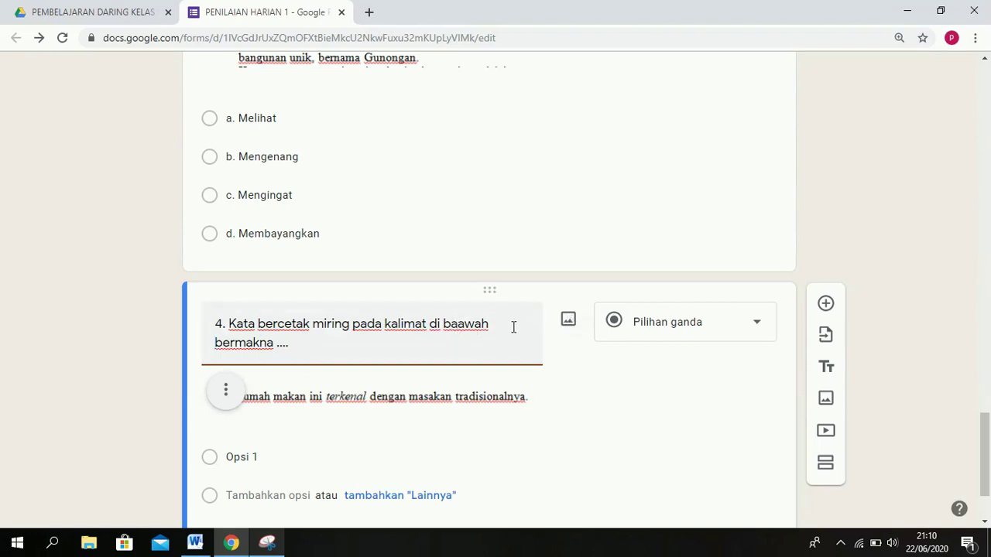
key(BackSpace)
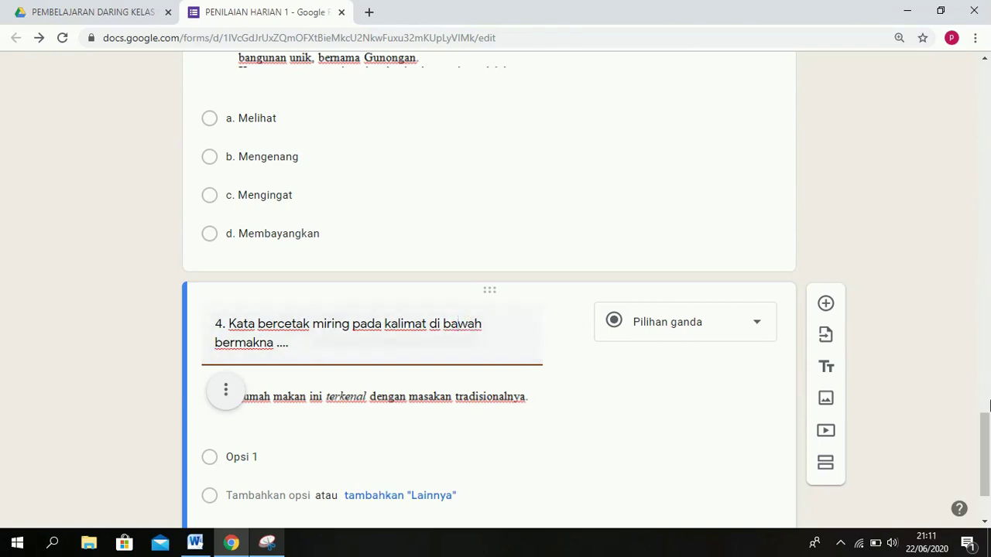
scroll(990, 399, down, 2)
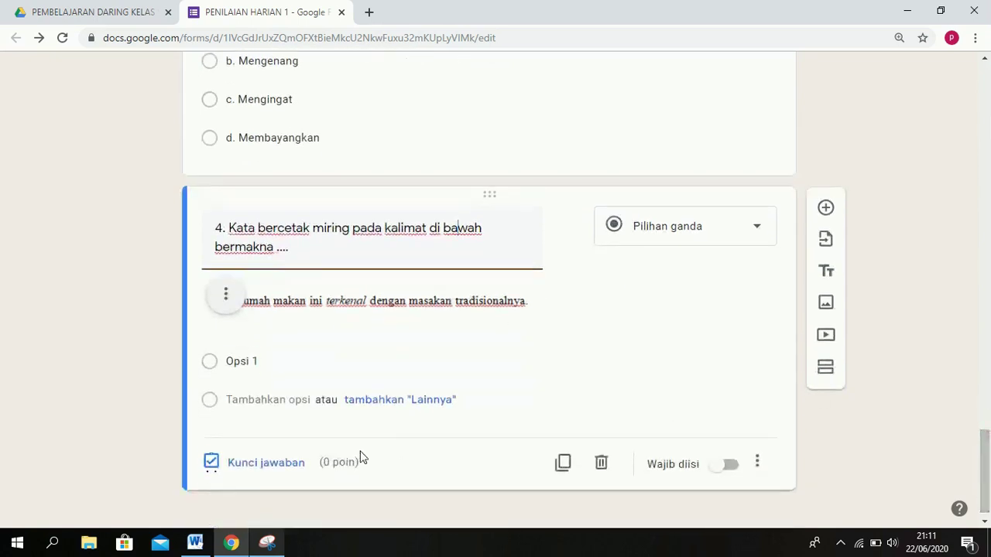
Paste options a. Paling, b. Mempunyai, c. Menyerupai, d. Banyak from Word into question 4.
mouse_move(193, 547)
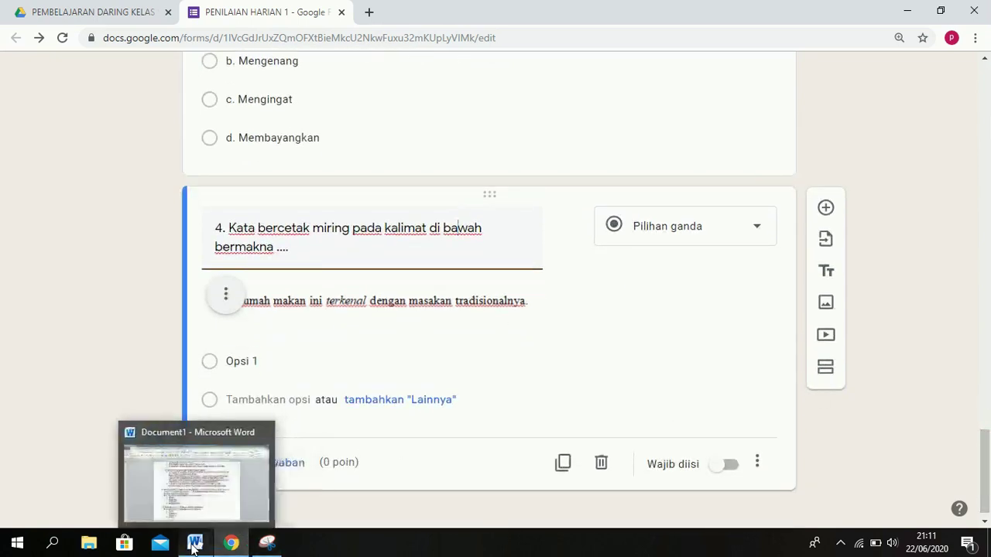
click(193, 546)
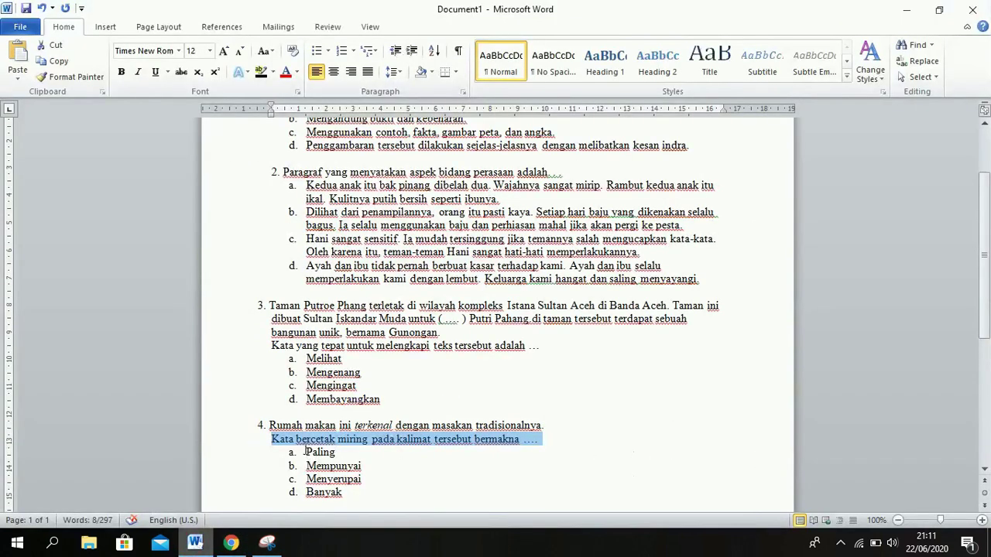
drag(306, 451, 373, 492)
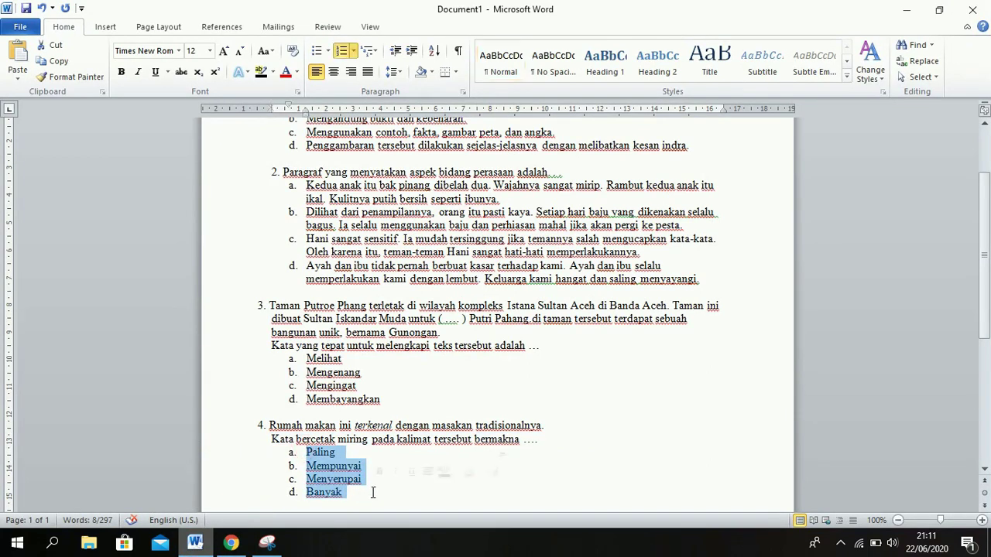
click(231, 544)
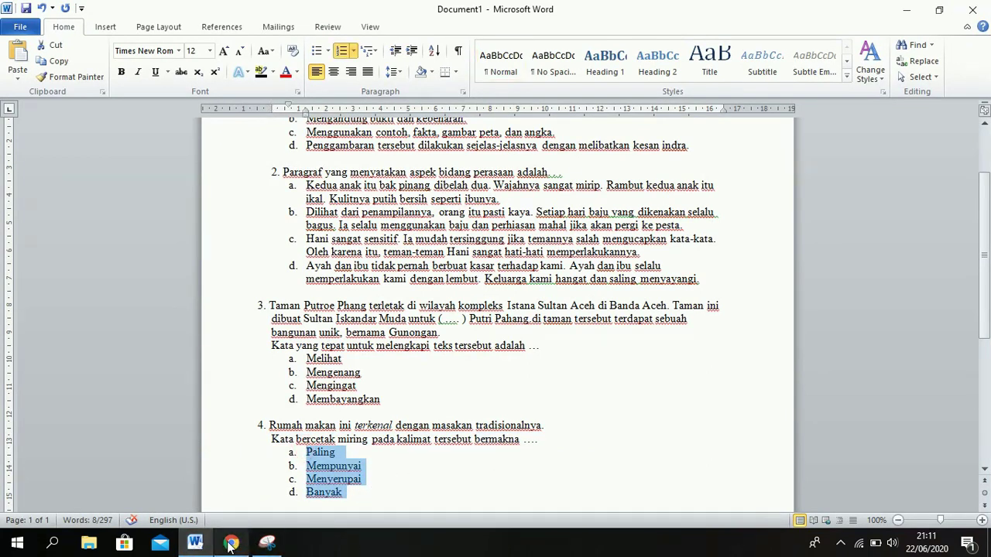
click(250, 361)
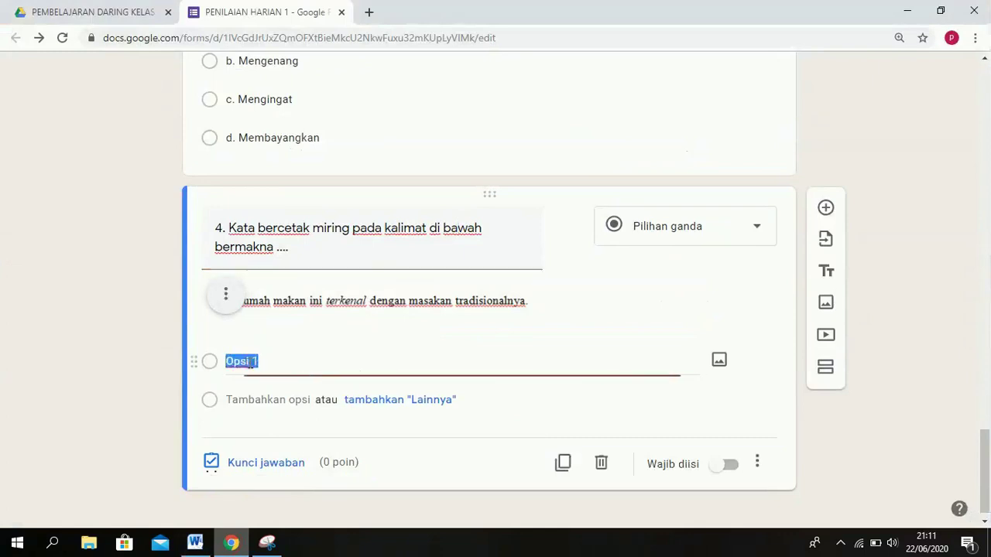
text(a.	Paling b.	Mempunyai c.	Menyerupai d.	Banyak)
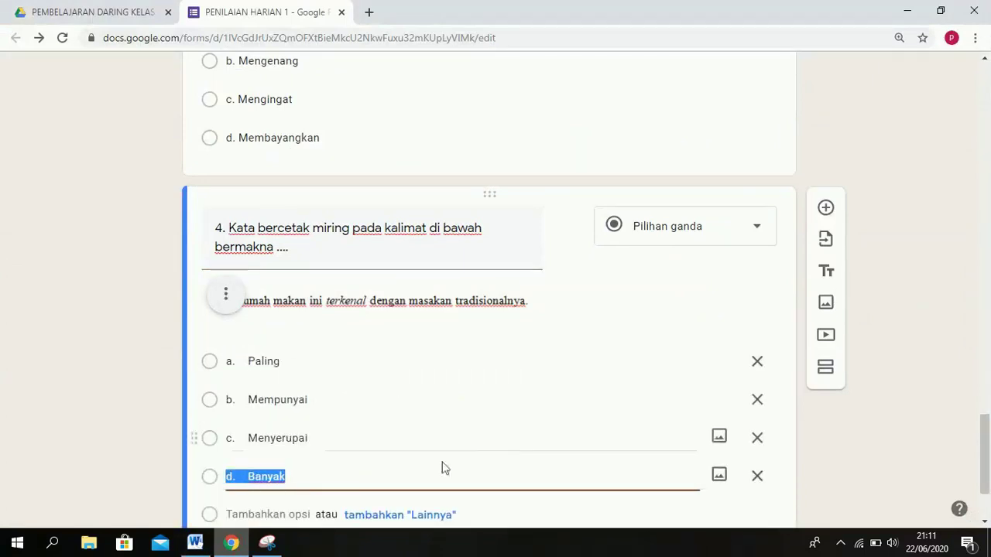
drag(987, 424, 987, 447)
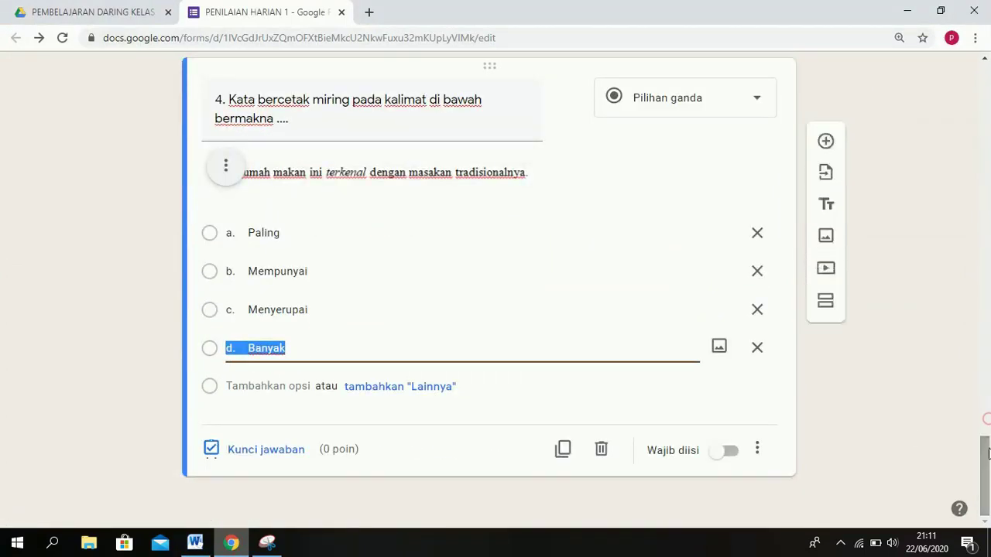
Mark a. Paling correct for 2 points and add a blank question below question 4.
click(258, 450)
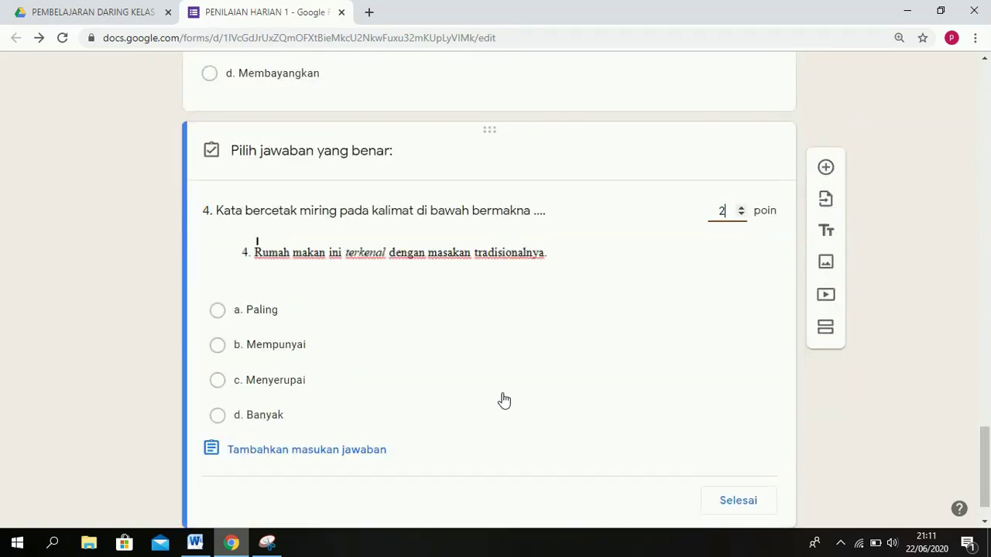
click(283, 316)
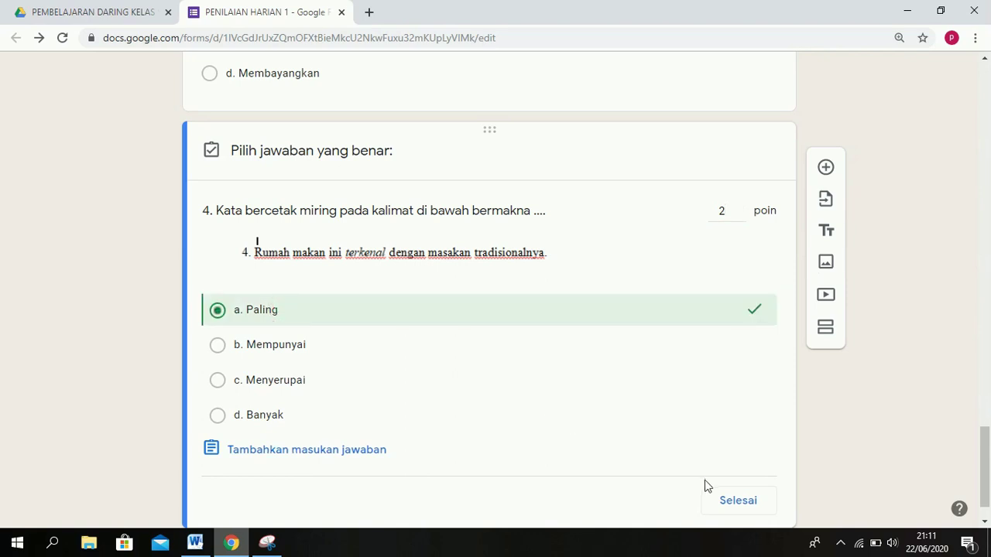
click(739, 501)
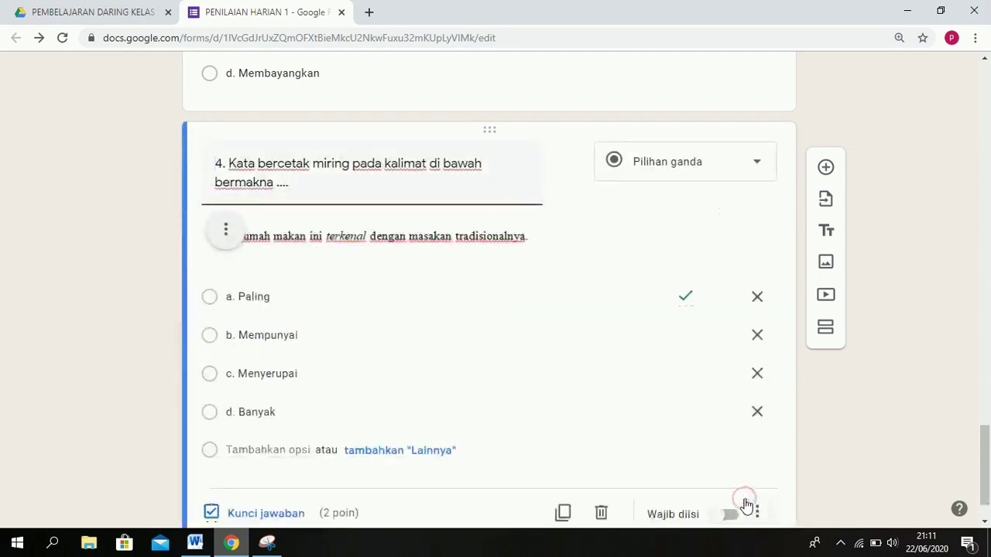
drag(987, 465, 987, 481)
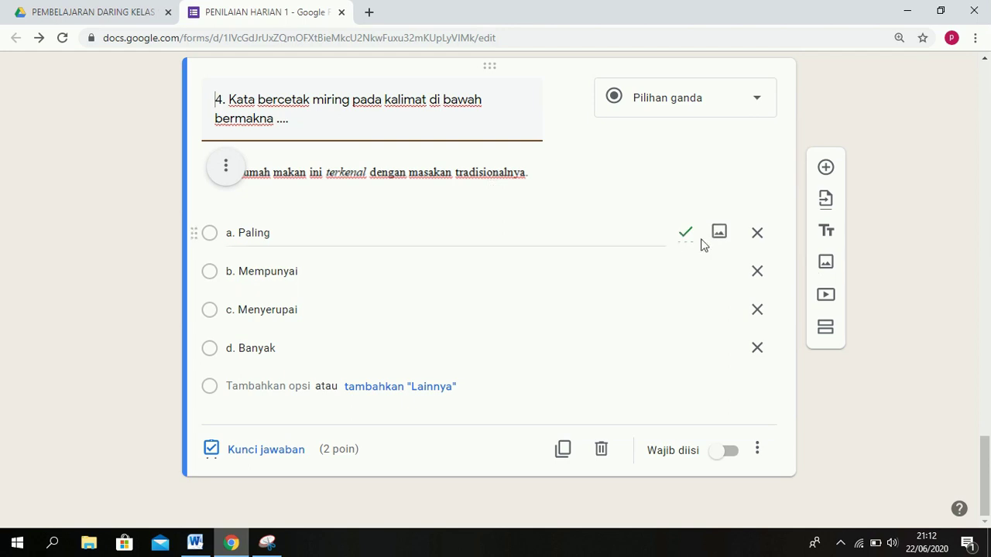
click(826, 168)
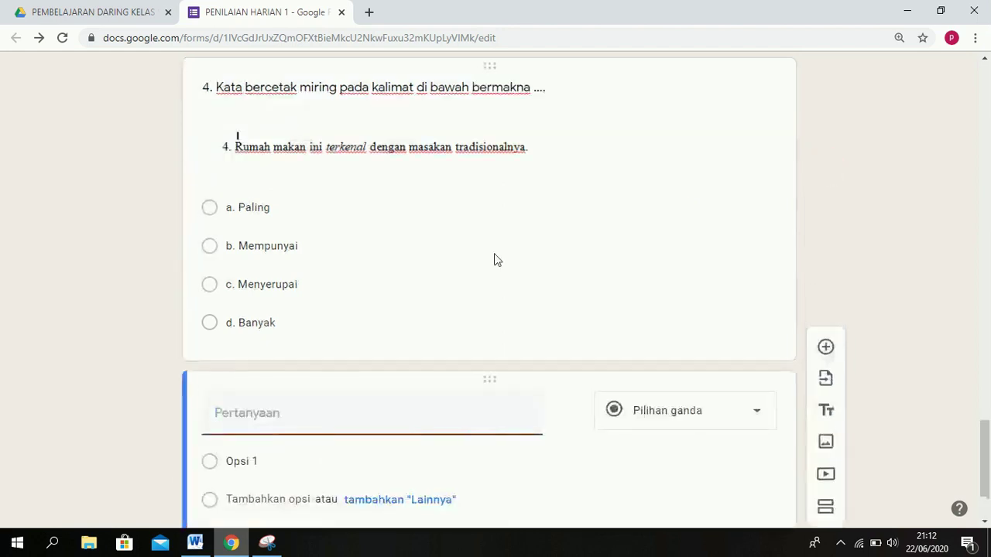
Return to the Word document and scroll down to question 5's reading passage.
mouse_move(180, 542)
click(267, 473)
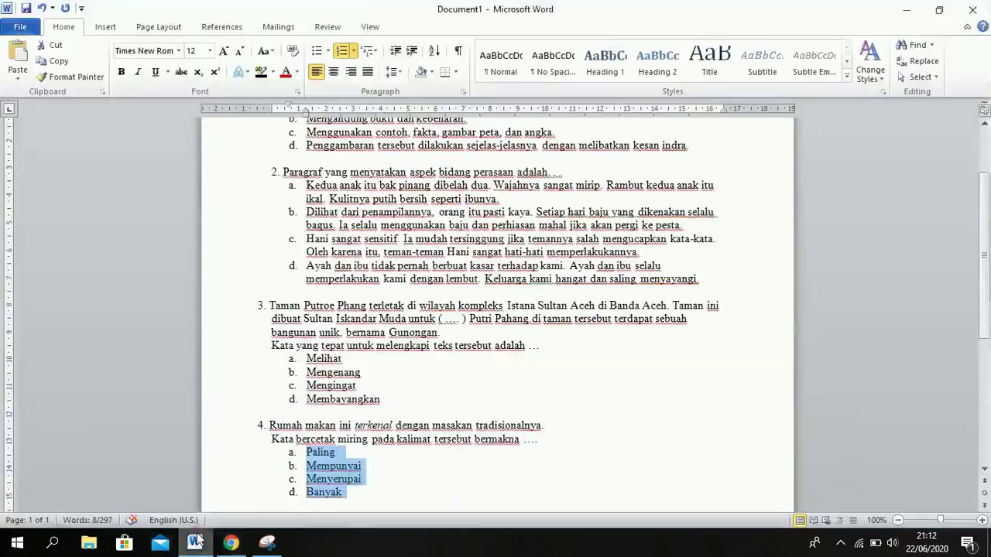
click(485, 492)
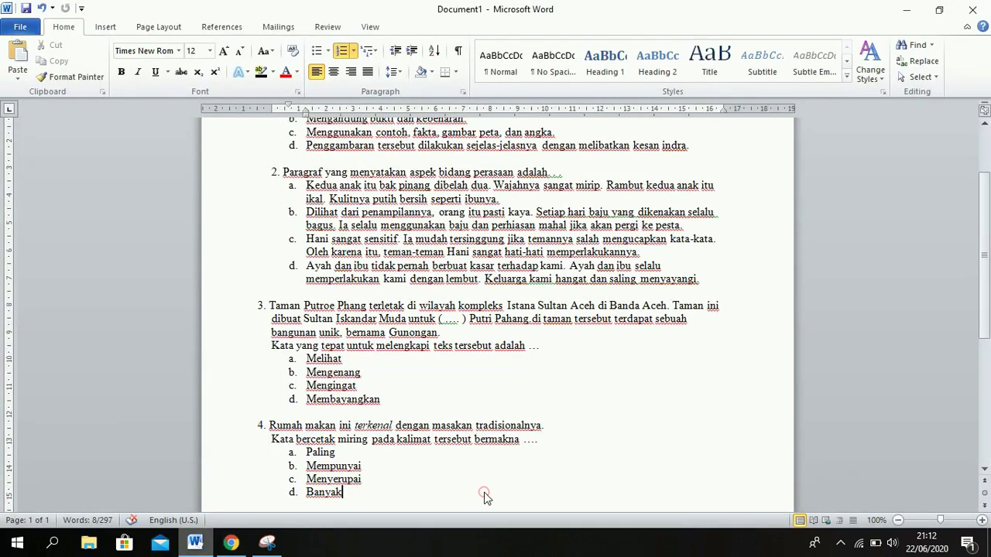
scroll(486, 493, down, 2)
scroll(484, 492, down, 3)
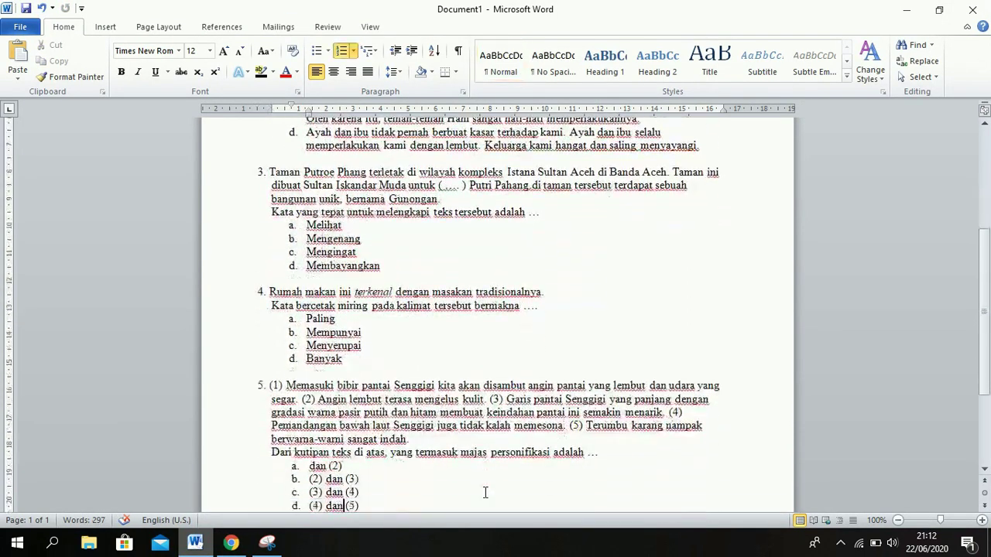
click(484, 492)
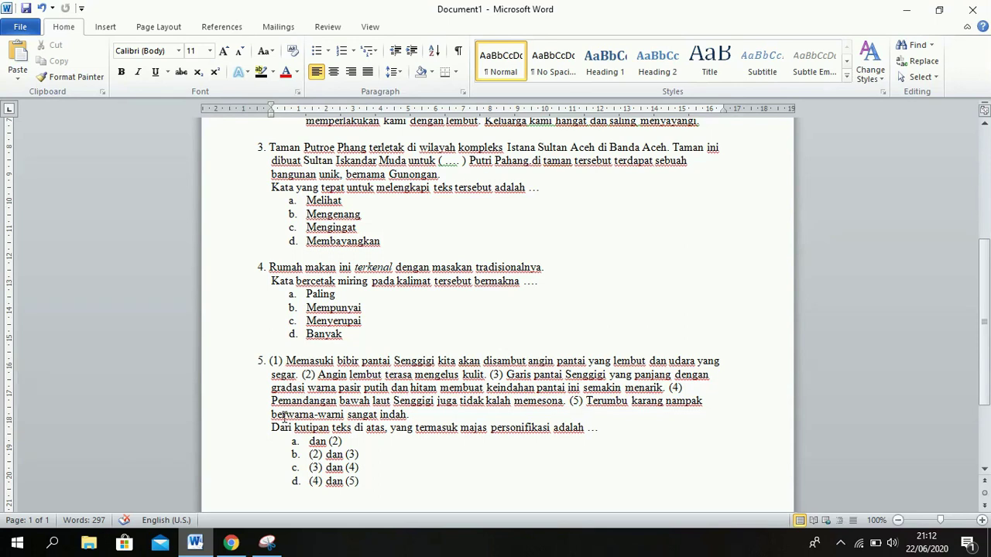
Snip question 5's Senggigi passage with Snipping Tool and save it as PNG named 5.
click(267, 542)
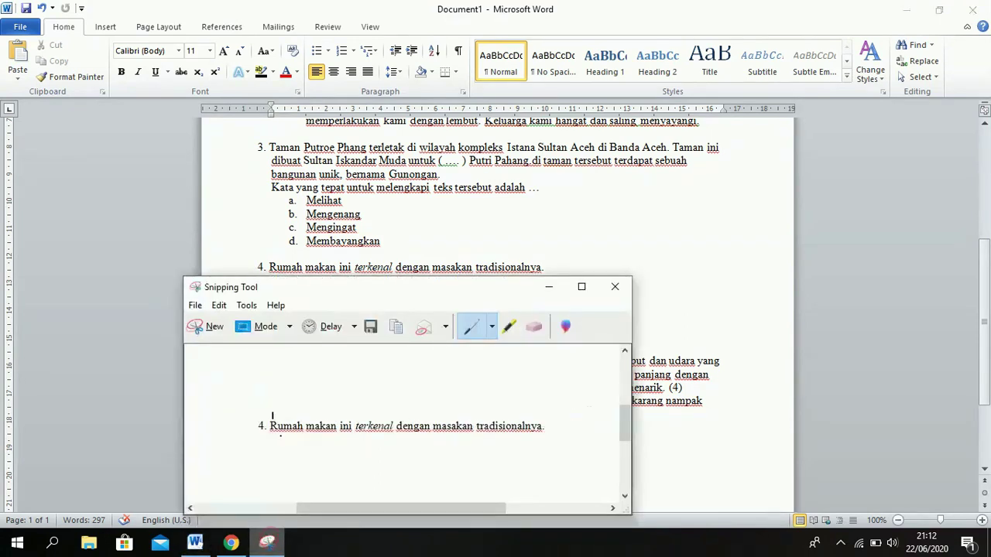
click(211, 328)
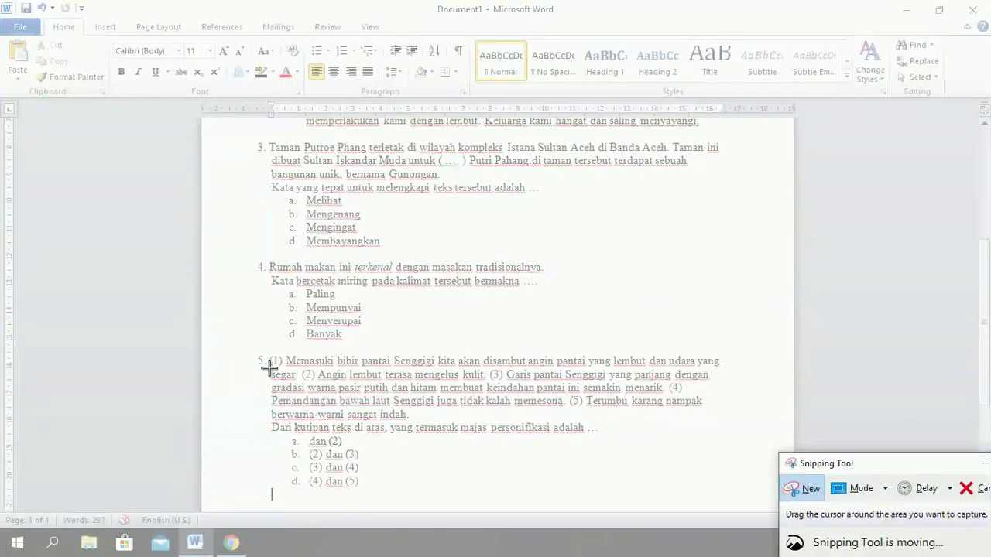
drag(251, 348, 728, 422)
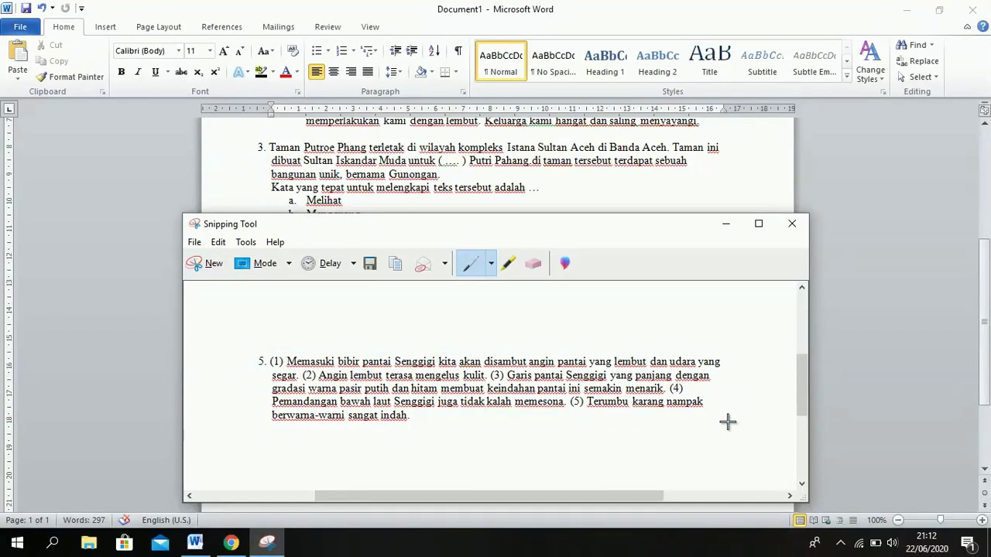
key(ctrl+s)
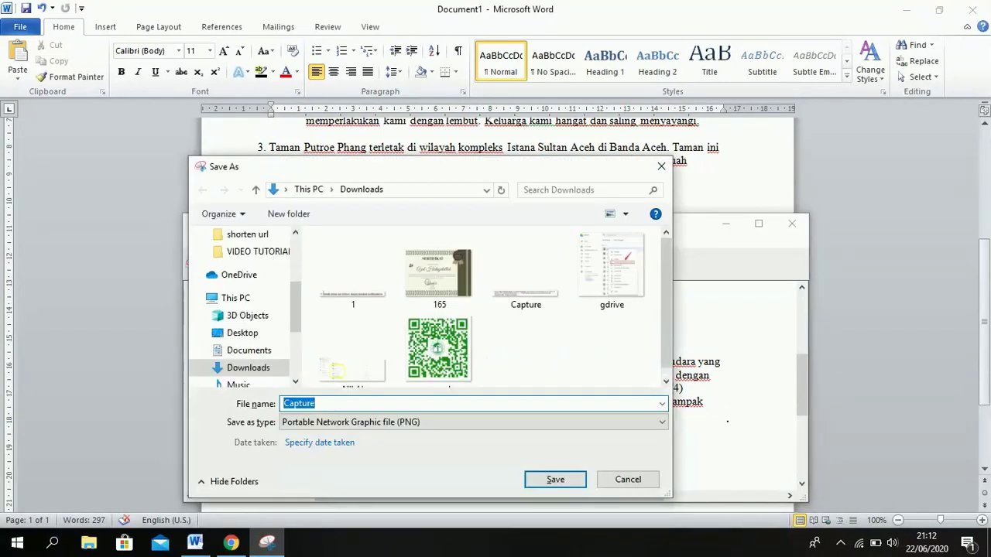
text(5)
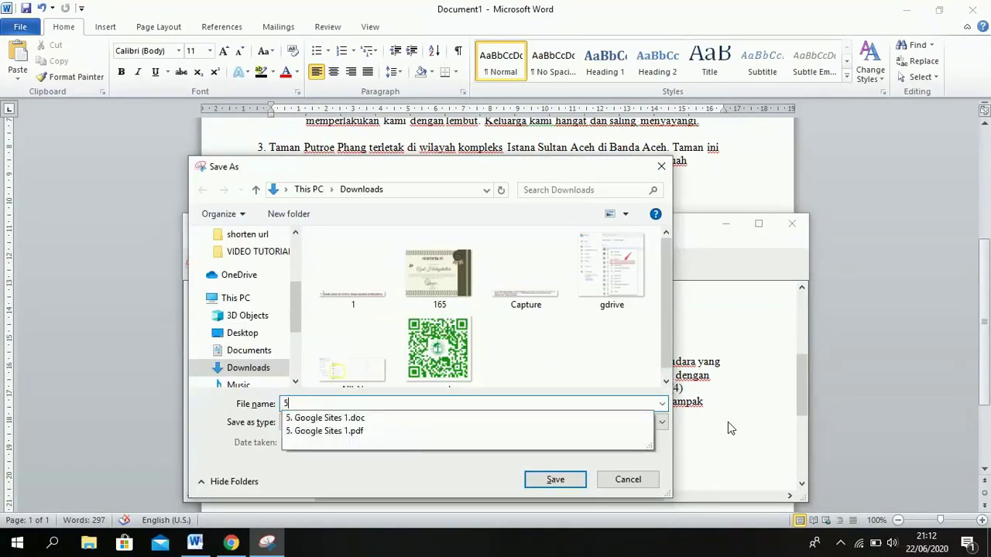
key(BackSpace)
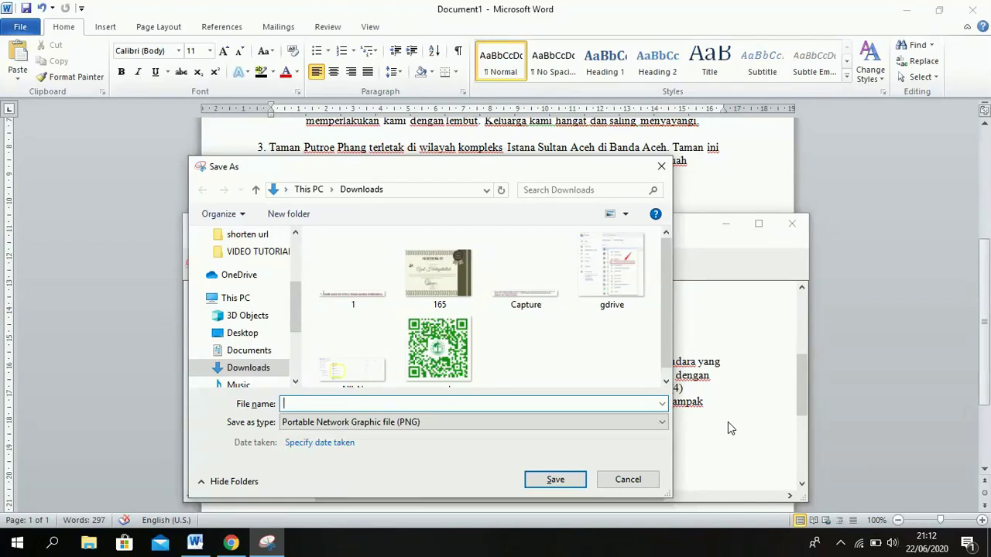
text(5)
key(Return)
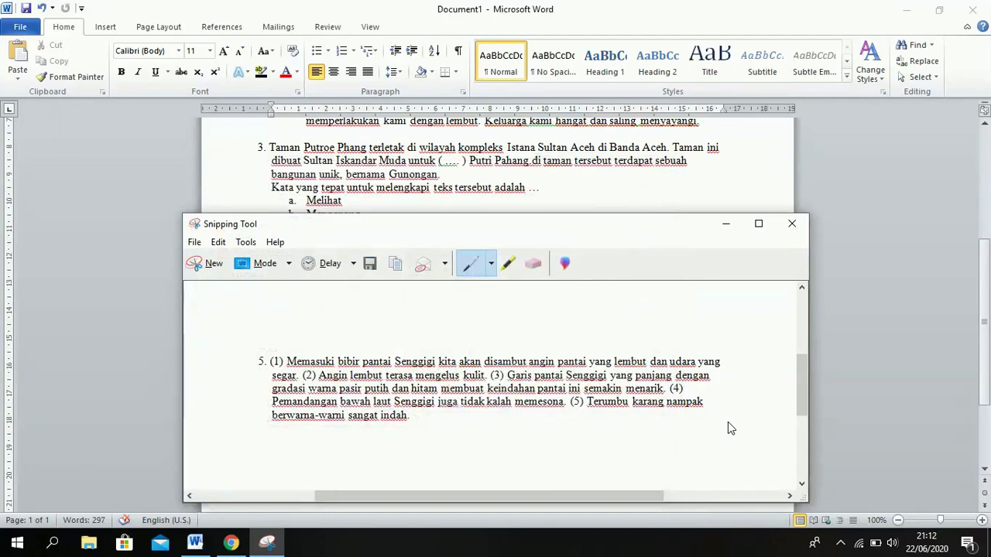
click(232, 544)
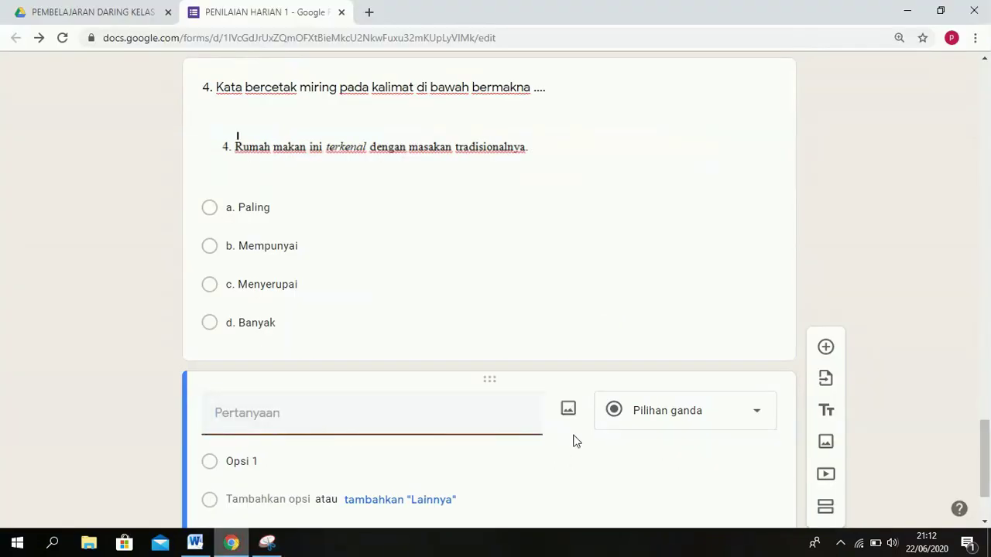
Upload 5.PNG from the computer as the new question's image.
click(568, 412)
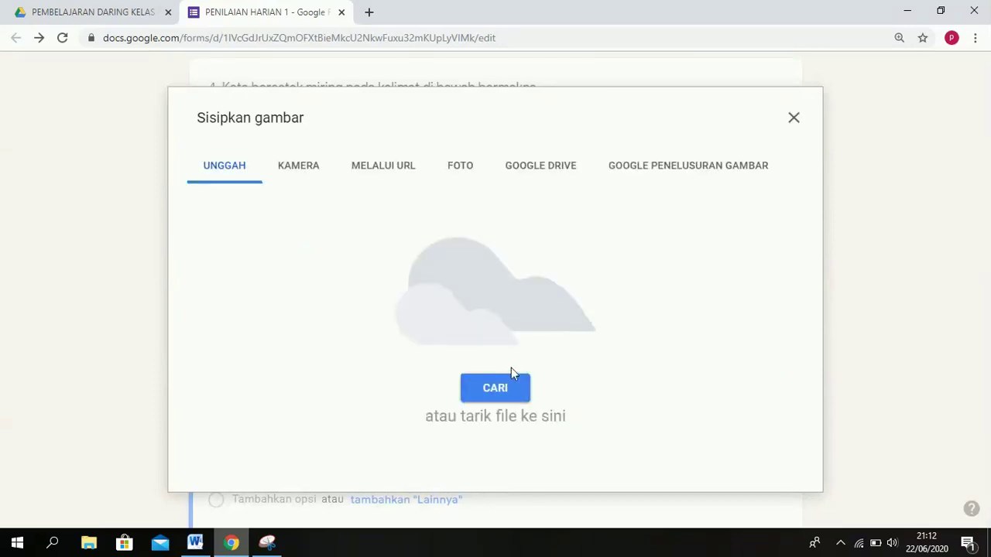
click(511, 389)
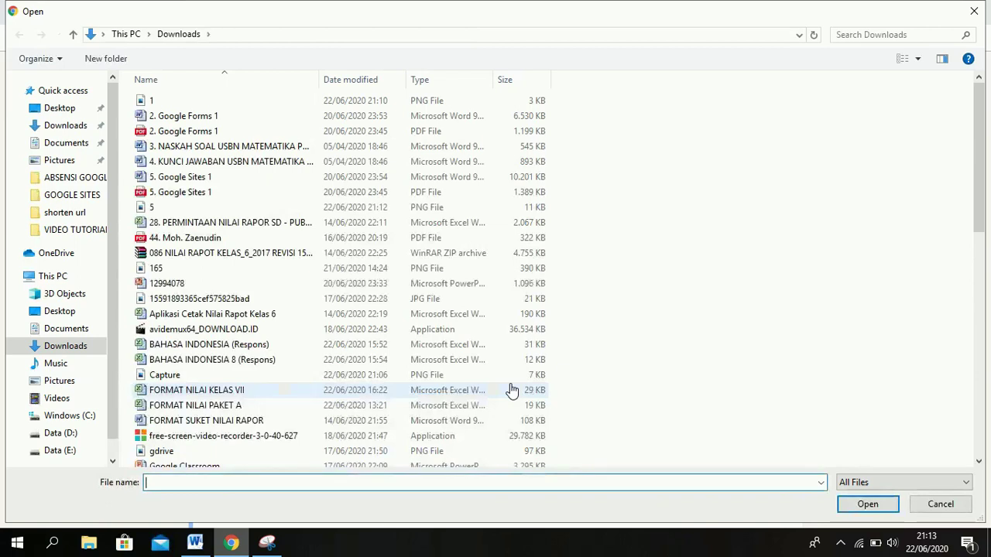
text(5)
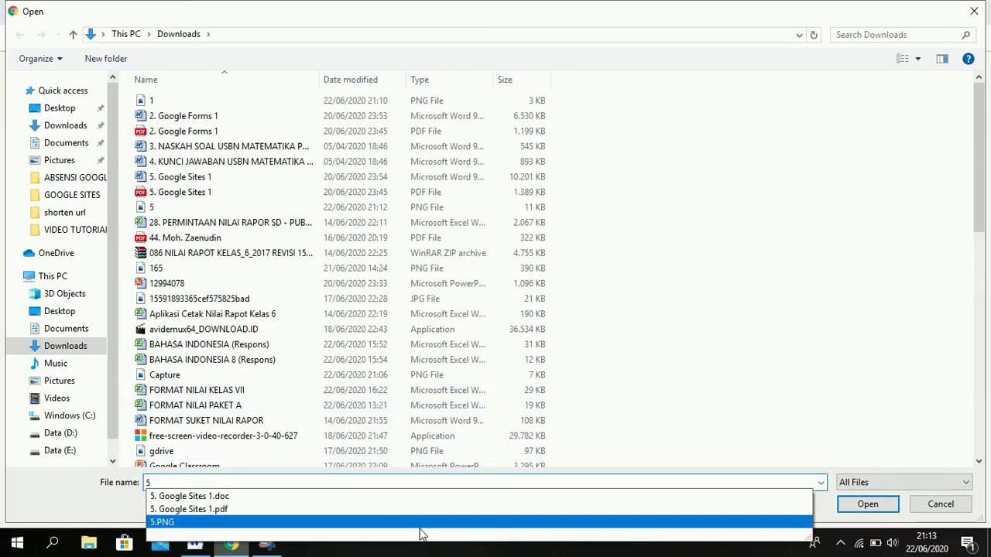
click(422, 522)
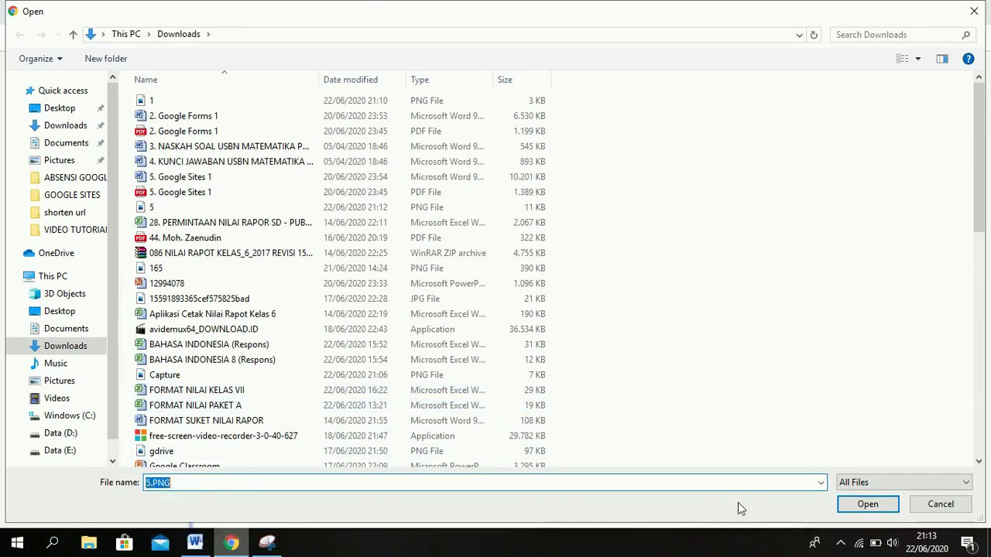
click(879, 510)
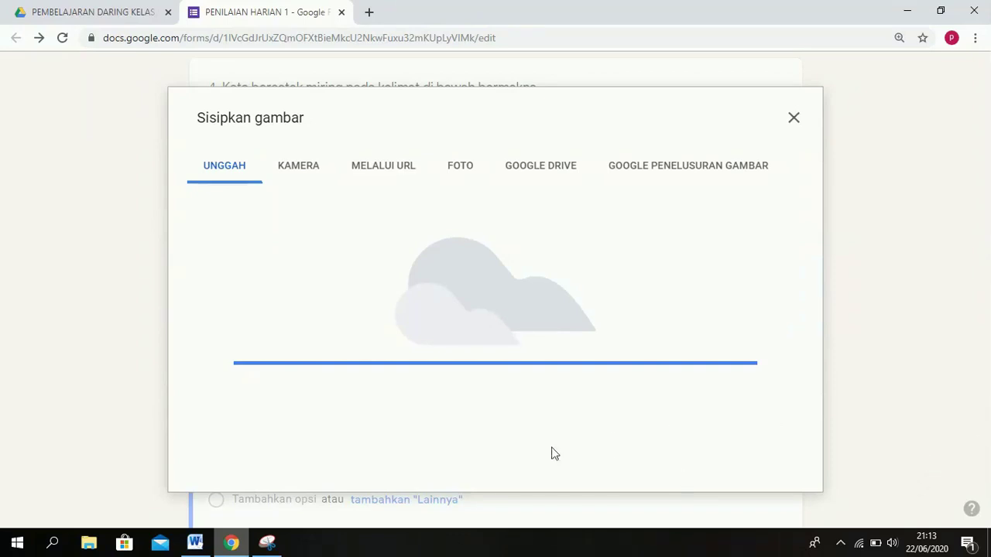
click(198, 546)
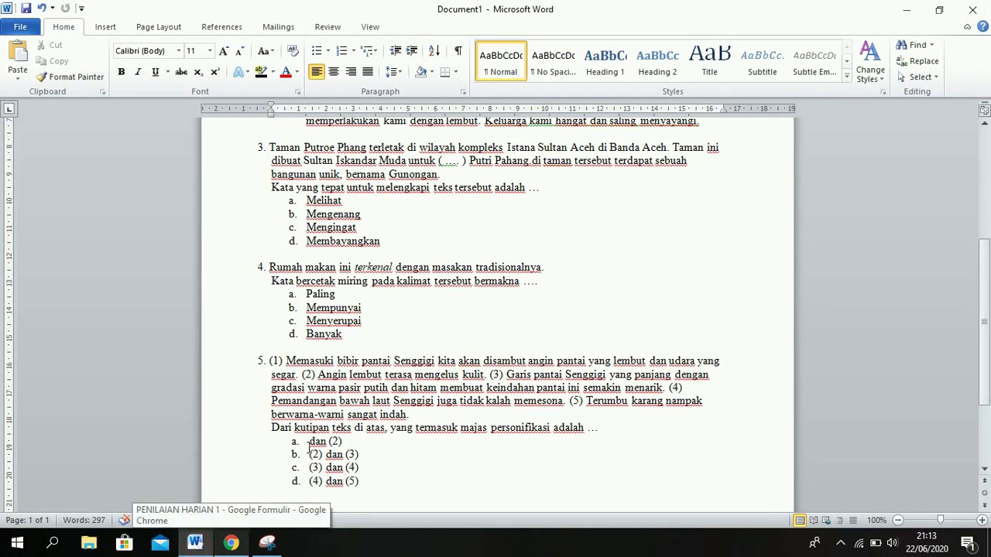
Paste Word's four options a–d, dan (2) to (4) dan (5), as choices, and title the question '5.'.
drag(308, 441, 368, 485)
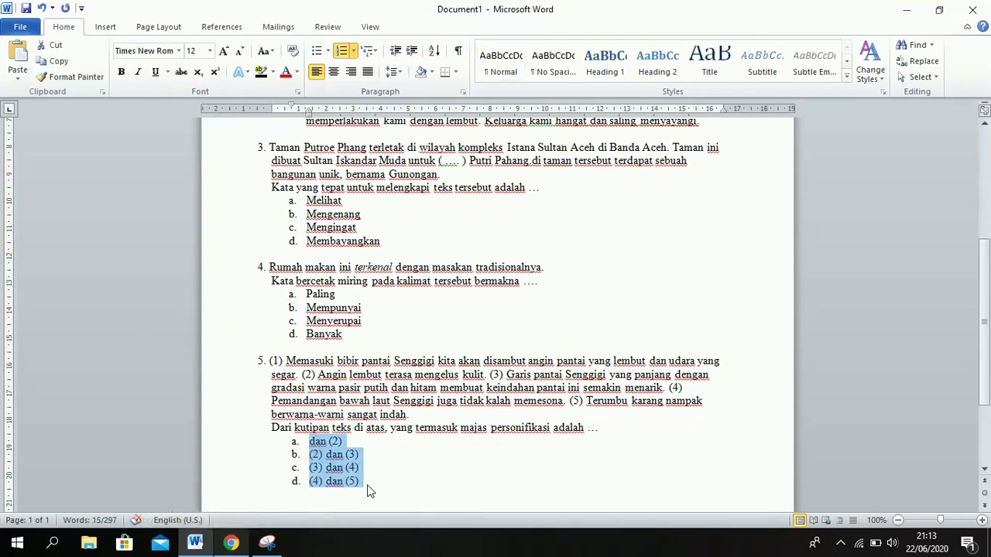
click(226, 546)
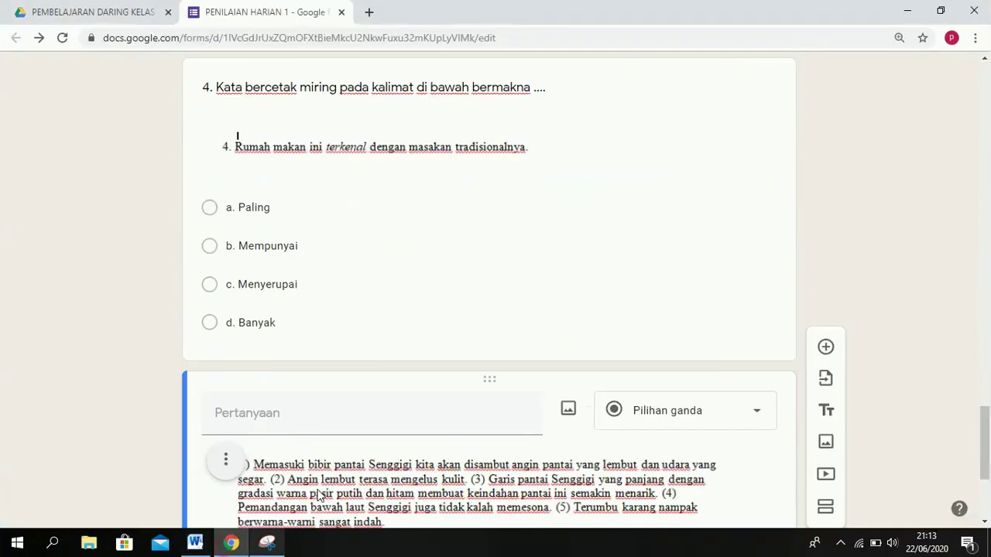
scroll(989, 422, down, 3)
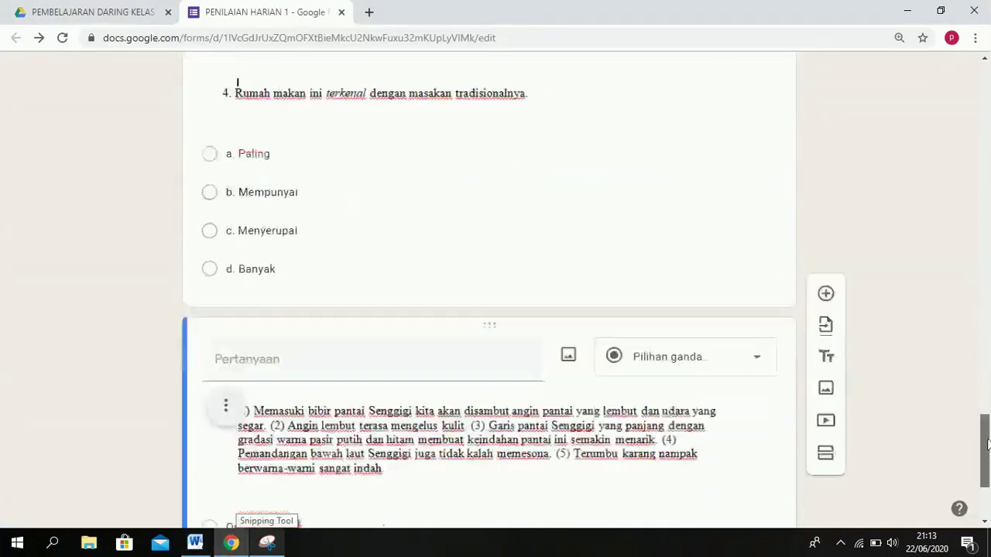
click(247, 390)
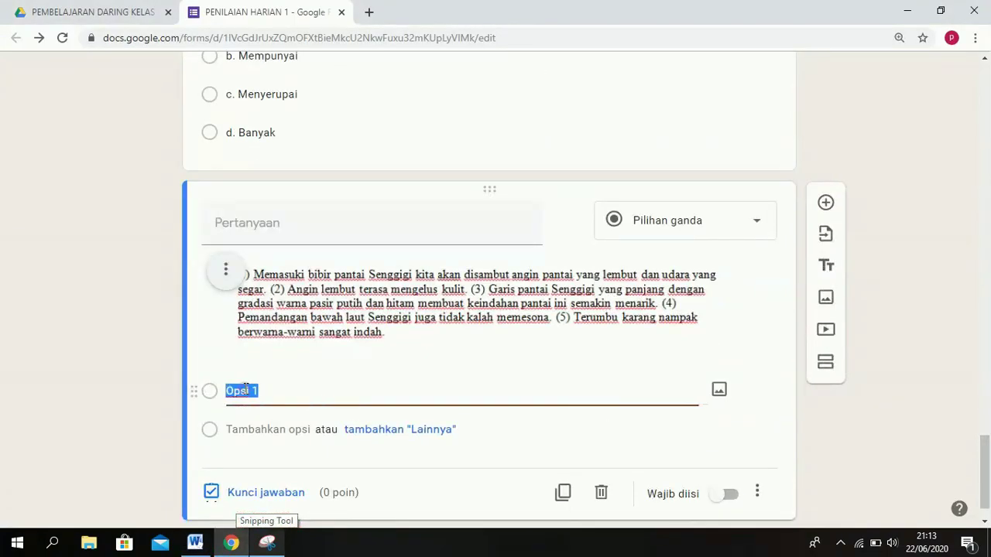
text(a. (1) dan (2) b. (2) dan (3) c. (3) dan (4) d. (4) dan (5))
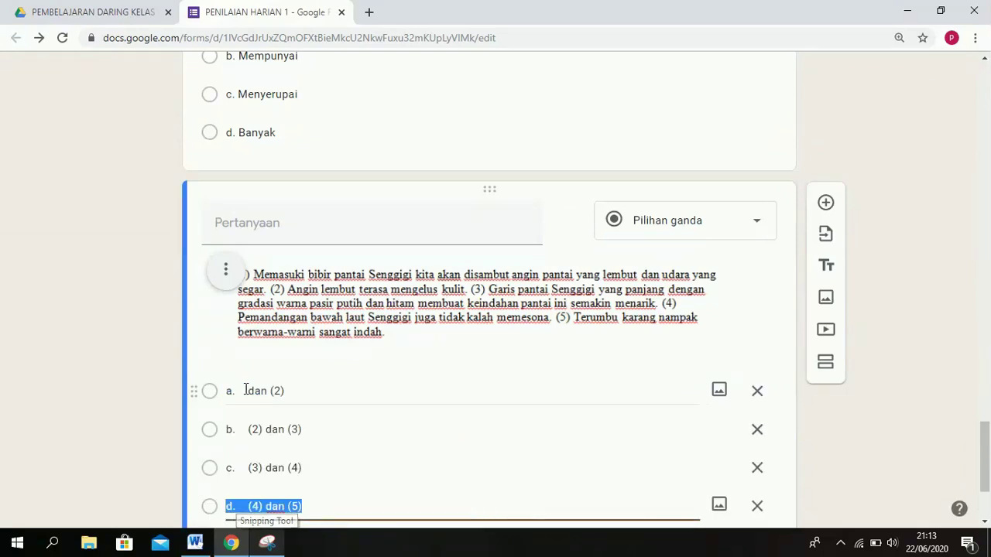
click(259, 223)
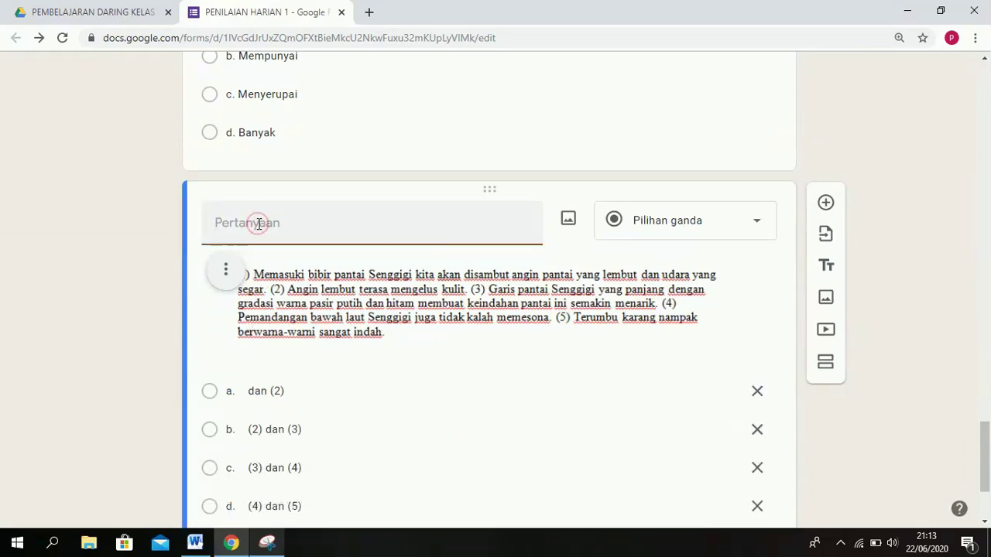
text(5.)
Paste the prompt from Word into the title, changing 'atas,' to 'bawah,'.
click(195, 544)
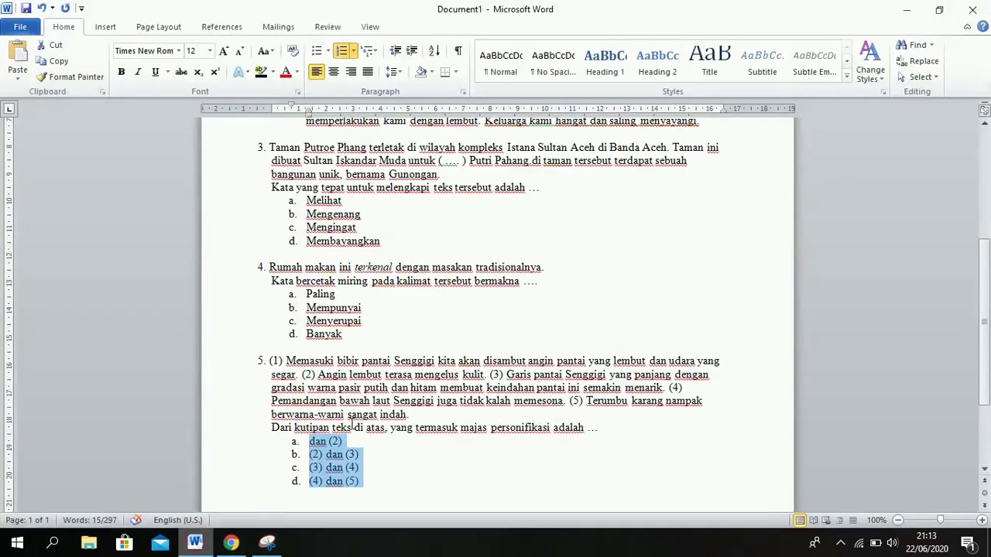
triple_click(352, 427)
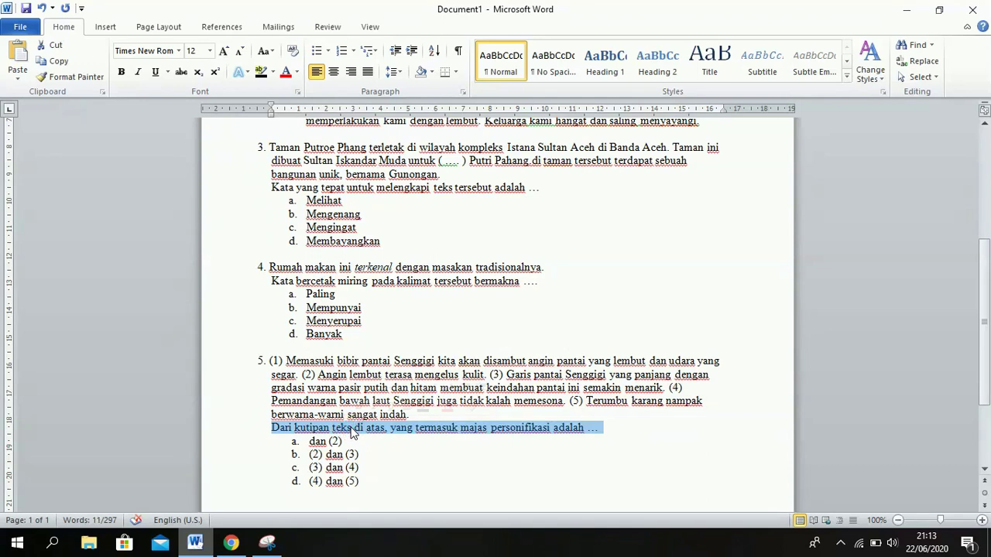
click(230, 543)
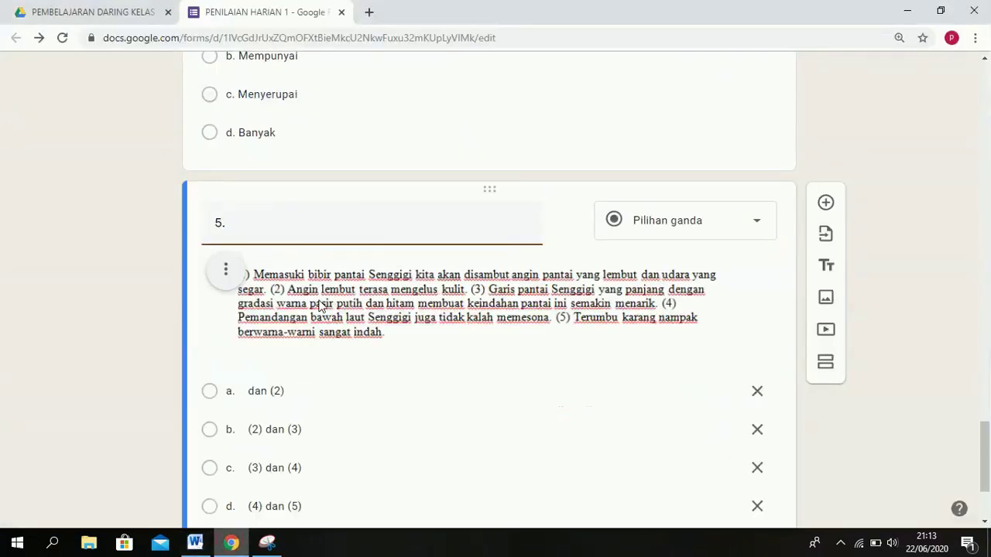
text(Dari kutipan teks di atas, yang termasuk majas personifikasi adalah ...)
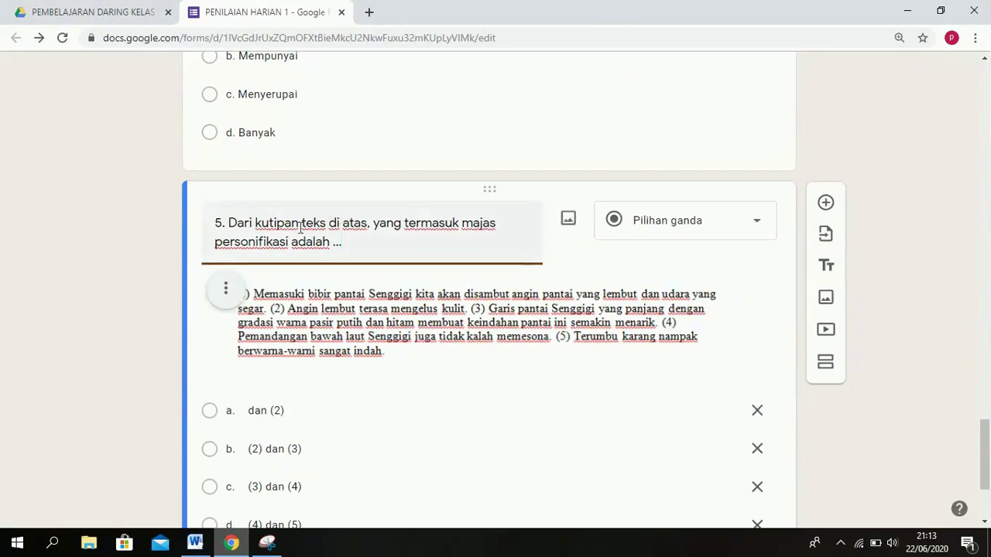
double_click(355, 223)
text(bawah,)
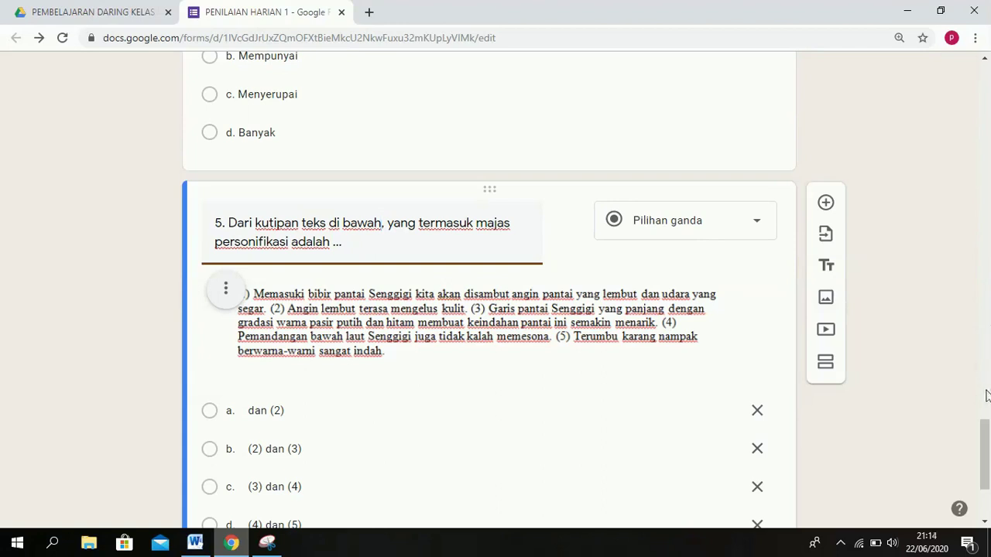
drag(987, 430, 987, 455)
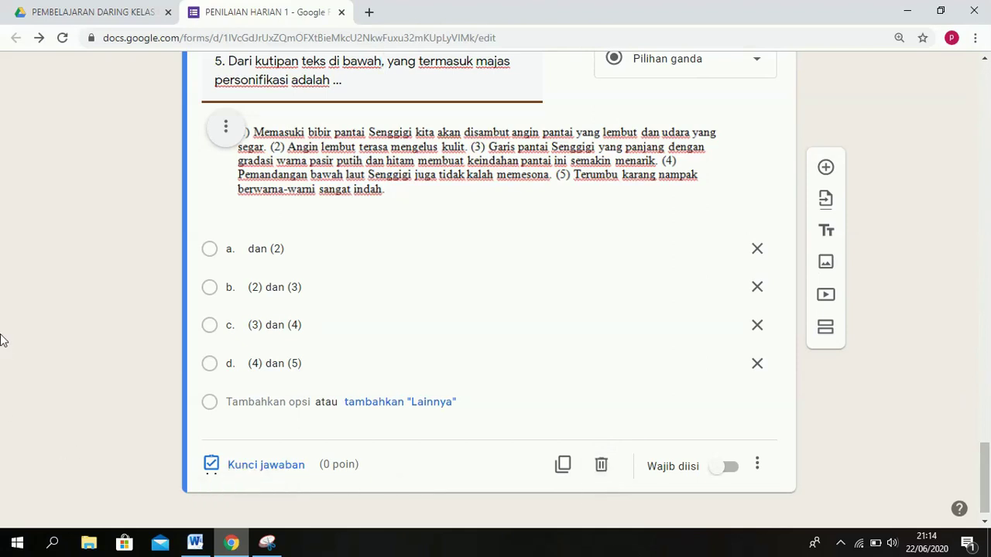
In question 5's answer key, mark a. dan (2) correct and set 2 points.
click(239, 465)
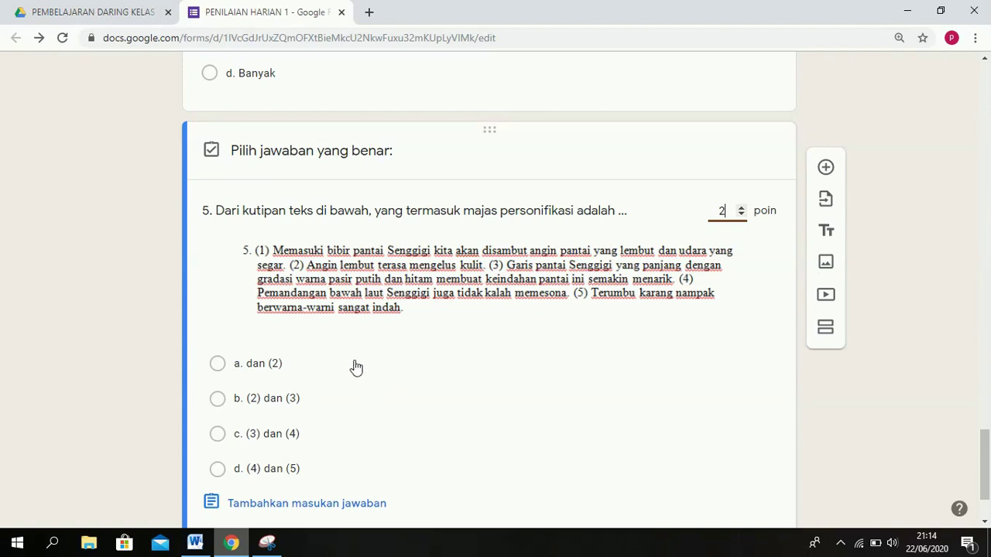
click(268, 368)
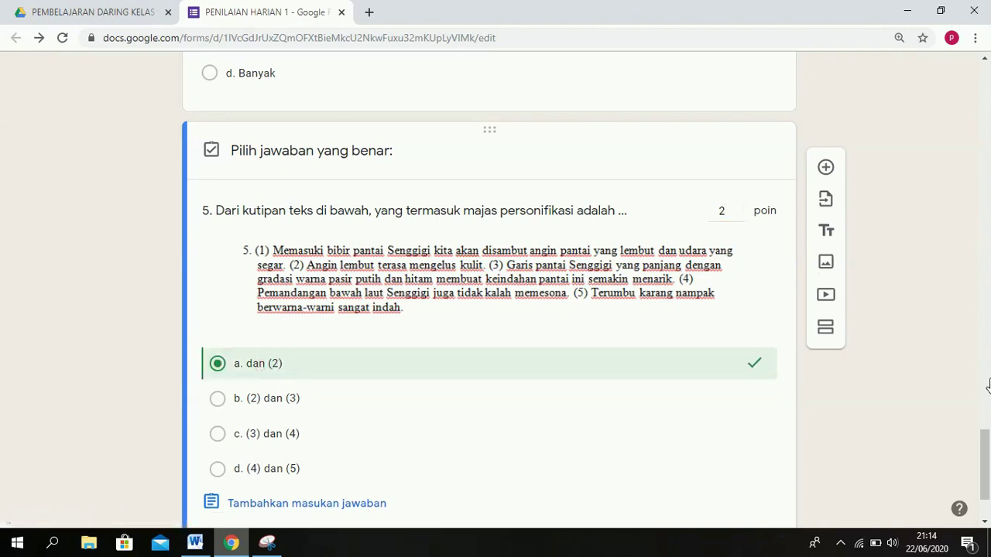
drag(983, 437, 985, 464)
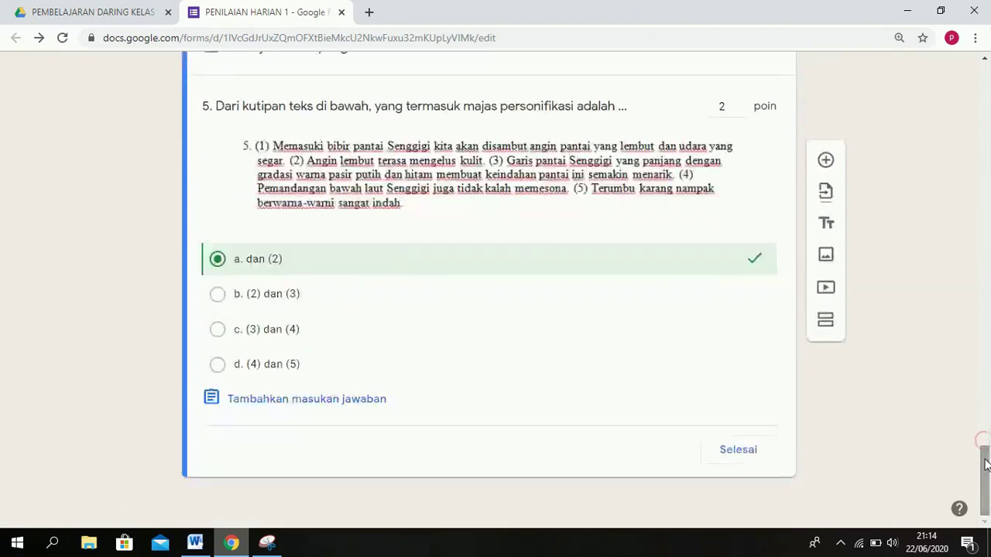
click(745, 454)
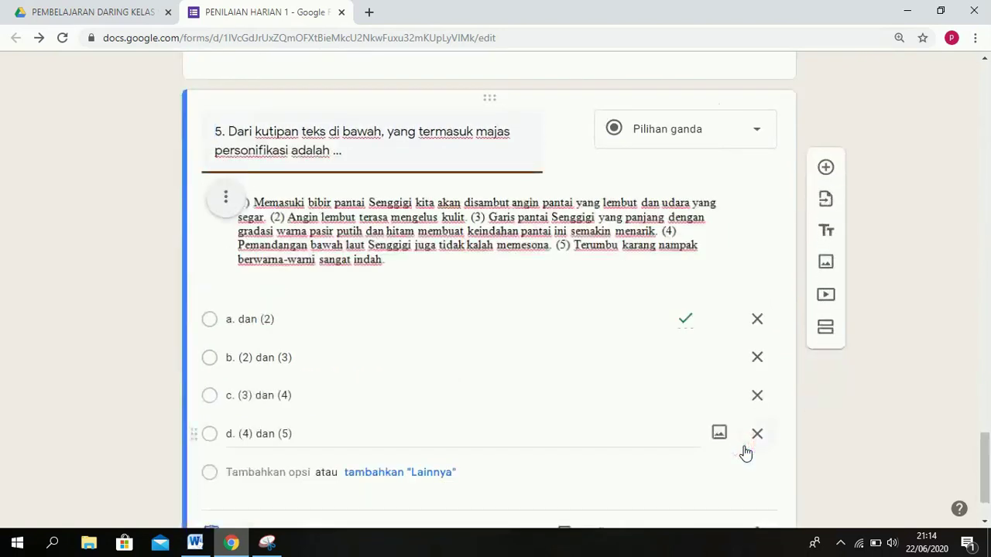
drag(985, 454, 974, 51)
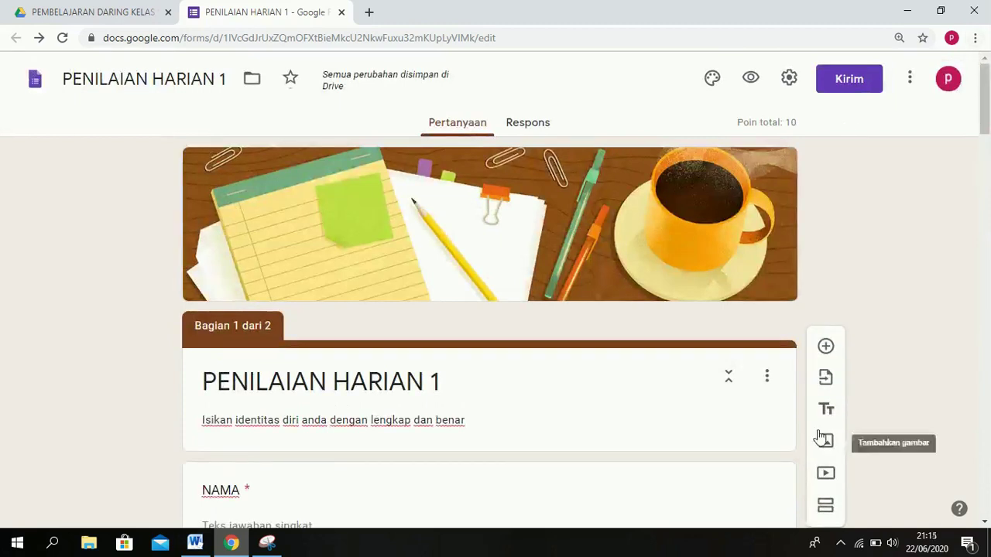
click(841, 543)
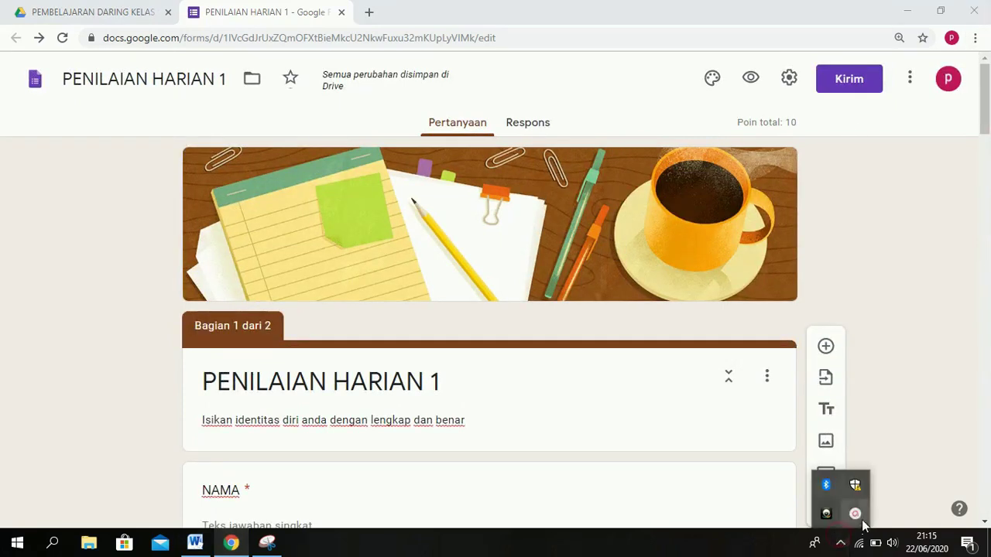
click(858, 518)
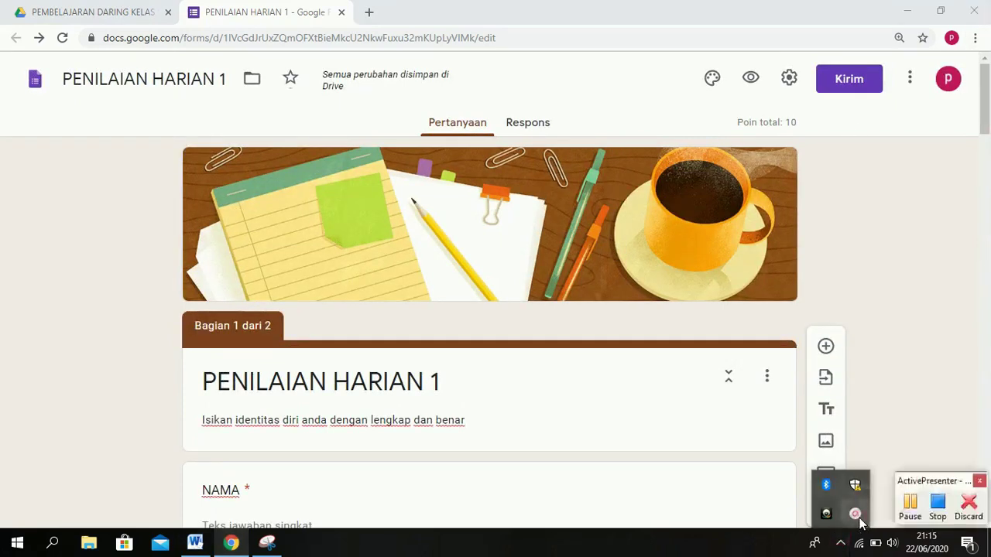
click(915, 507)
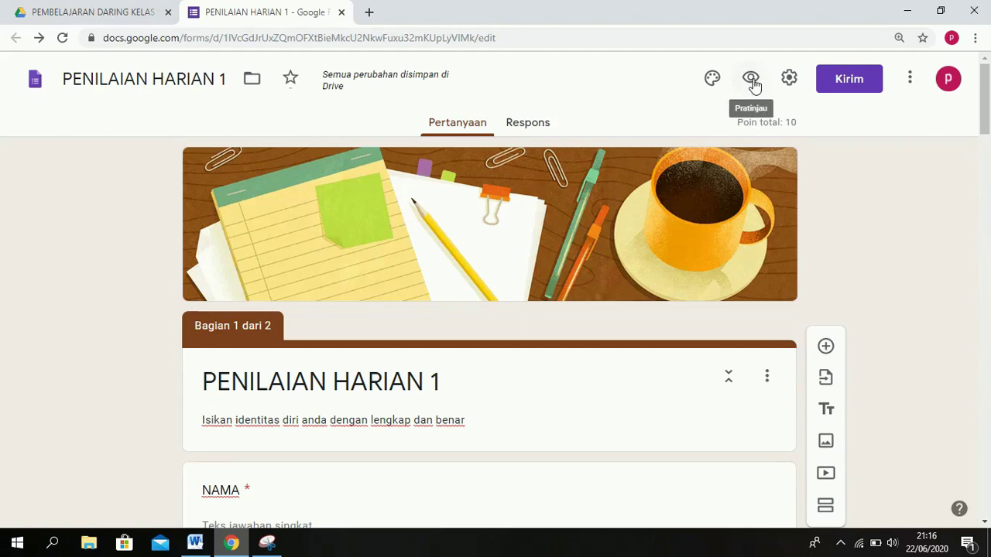
Copy the form's link with Perpendek URL ticked, then close the Kirim formulir dialog.
click(849, 83)
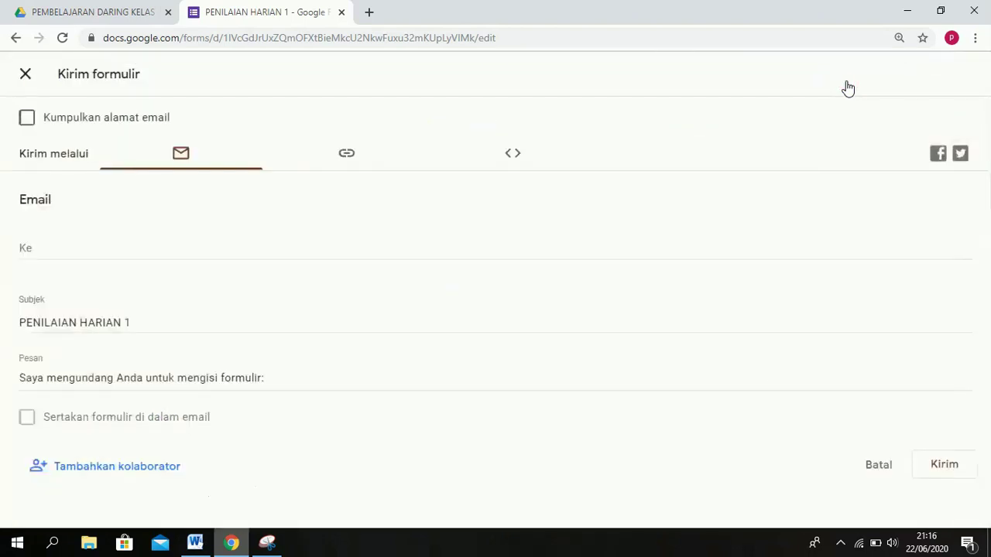
click(345, 162)
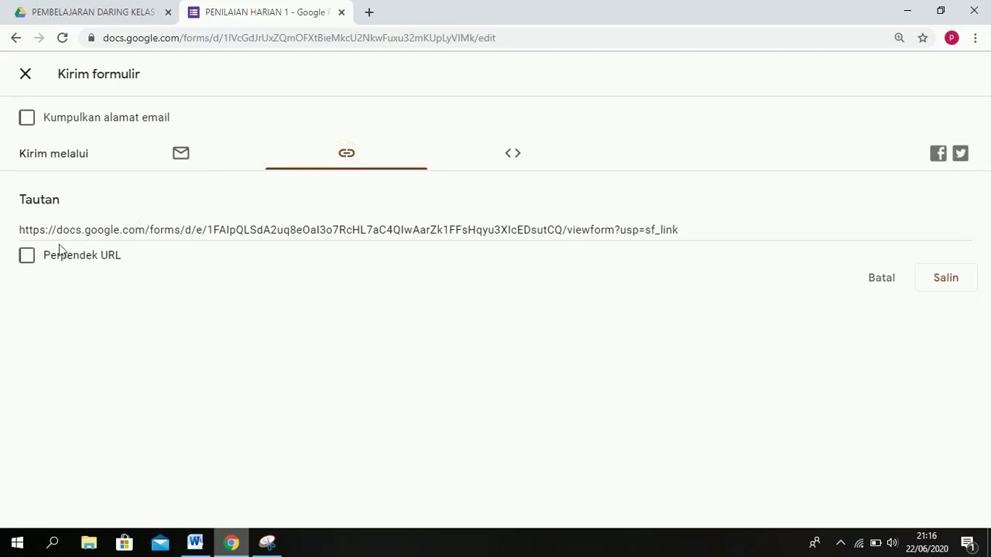
click(22, 259)
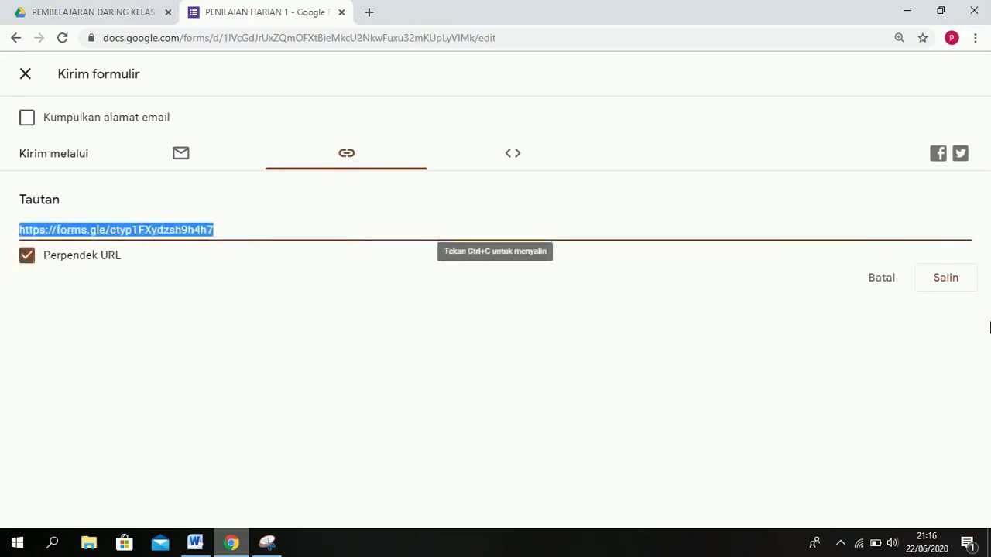
click(949, 287)
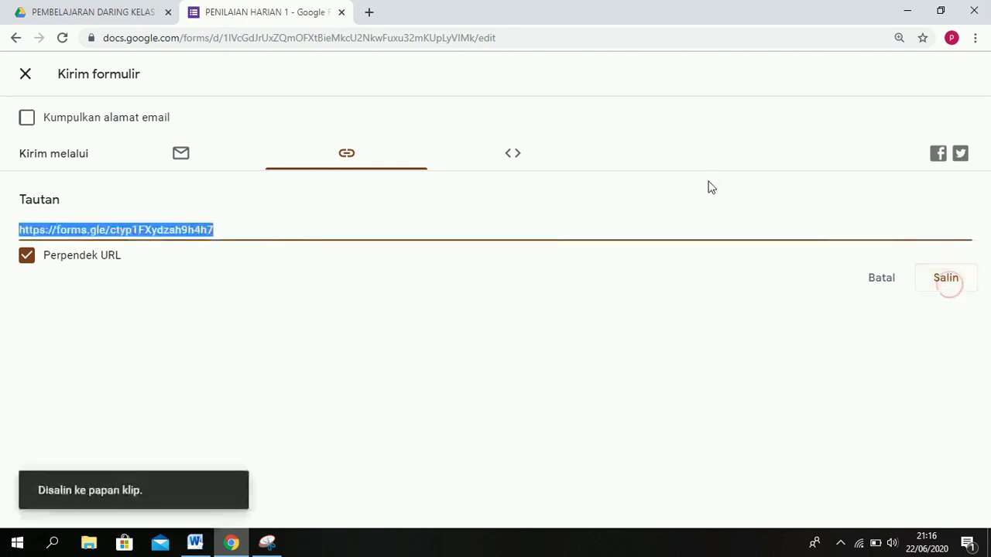
click(25, 75)
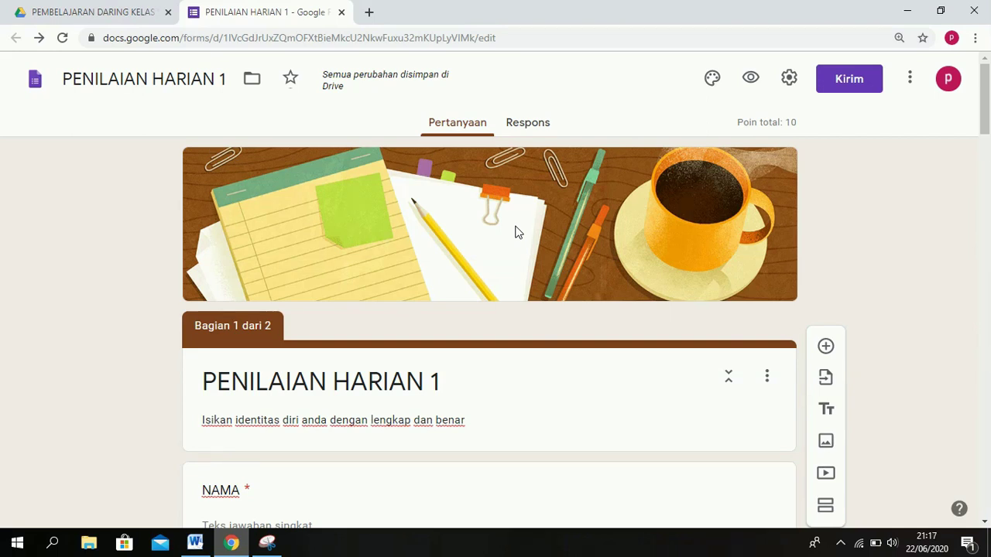
click(841, 544)
click(855, 513)
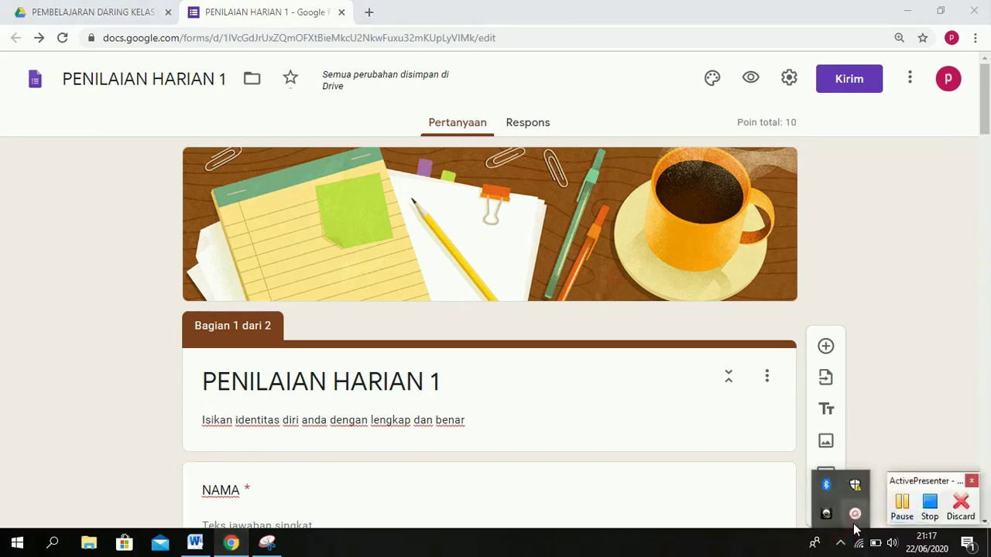